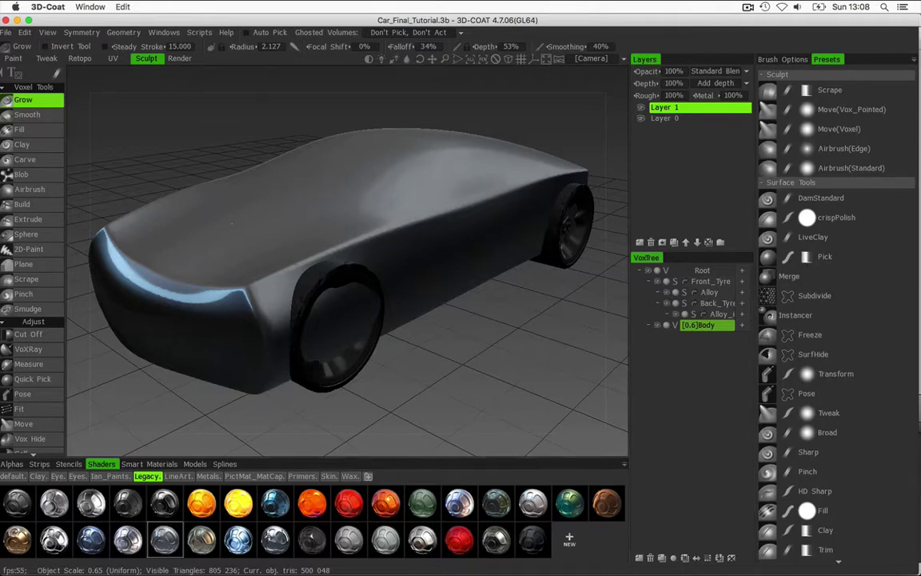
Switch the viewport to an orthographic side view of the car and apply a plain grey Legacy shader to the body
{"action": "right_click_drag", "start_coordinate": [231, 222], "coordinate": [228, 245]}
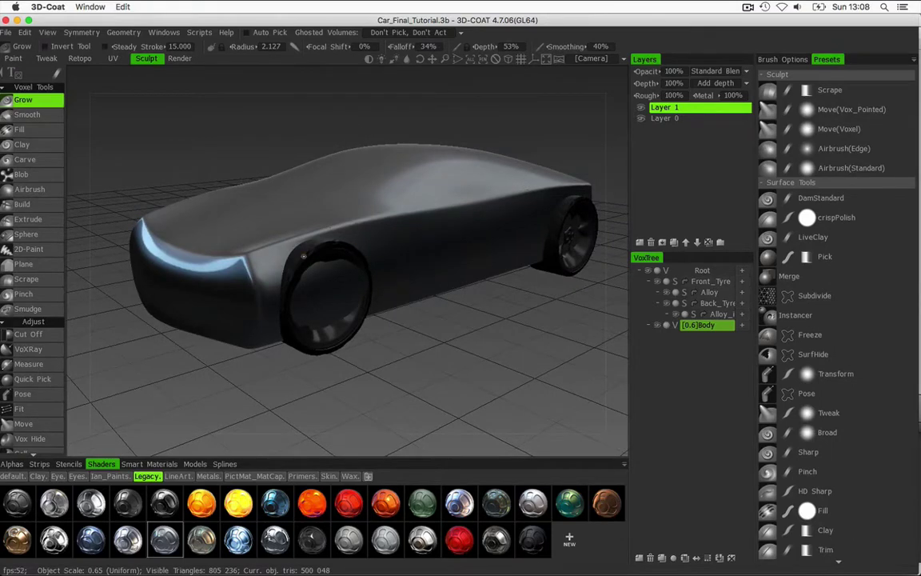
{"action": "right_click_drag", "start_coordinate": [314, 152], "coordinate": [391, 106], "text": "shift"}
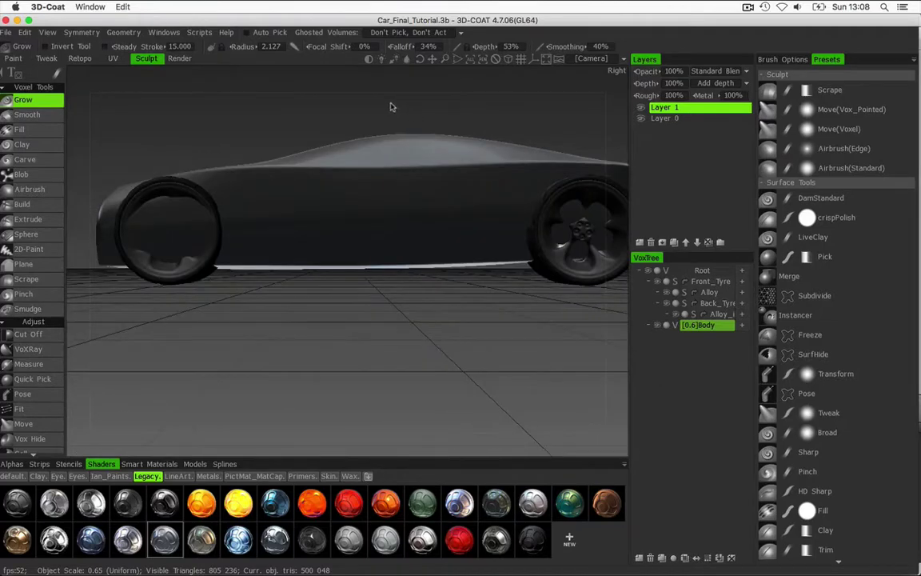
{"action": "left_click", "coordinate": [508, 60]}
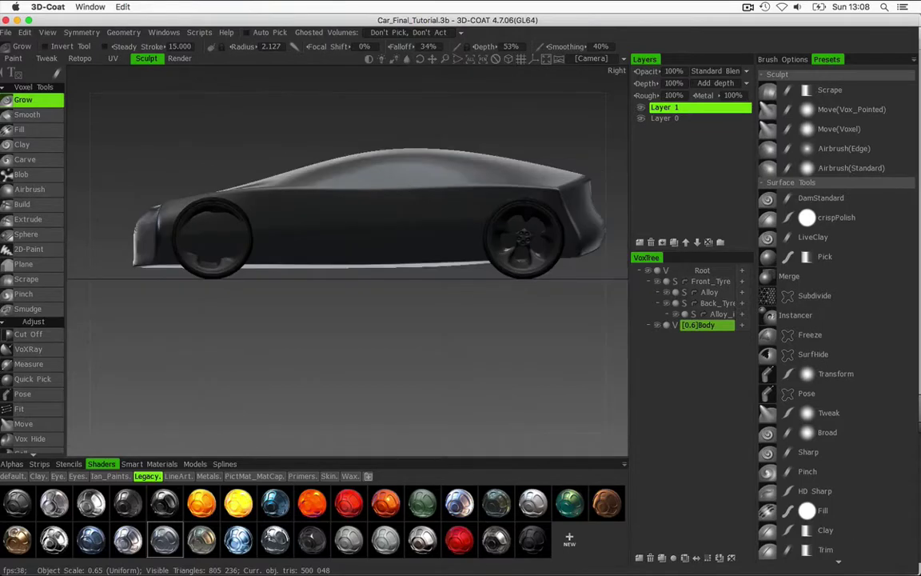
{"action": "right_click_drag", "start_coordinate": [269, 135], "coordinate": [278, 131]}
{"action": "middle_click_drag", "start_coordinate": [278, 130], "coordinate": [296, 158]}
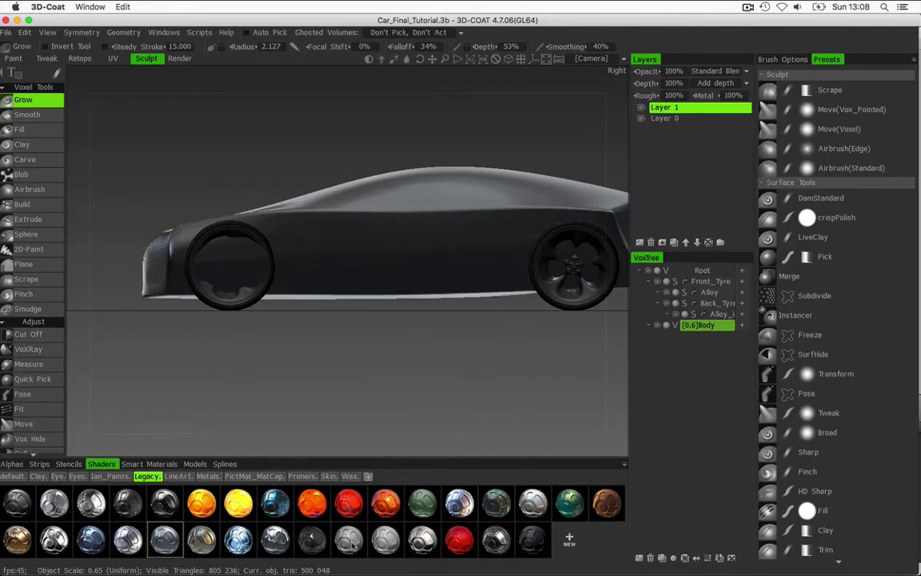
{"action": "left_click", "coordinate": [349, 541]}
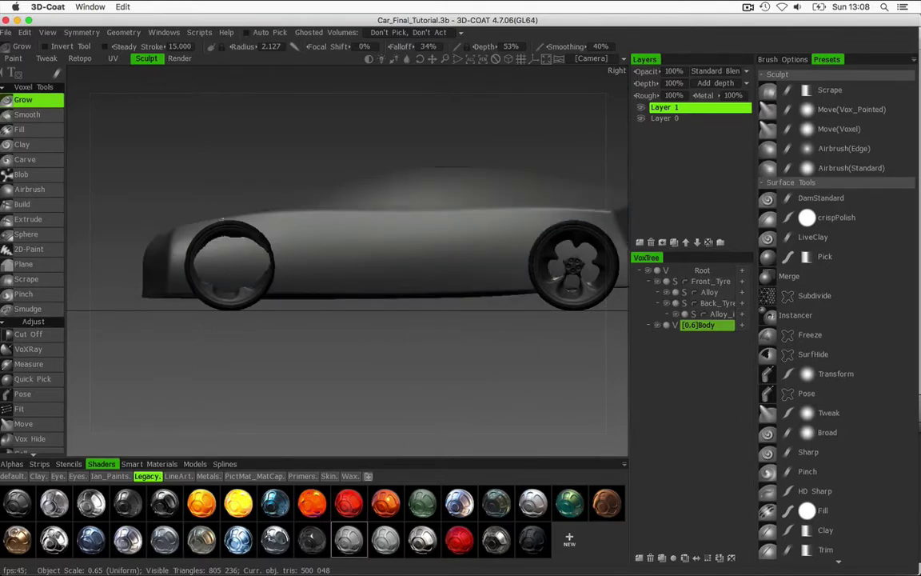
Use the Pose tool with an ellipse selection to mark a circular area about 115 mm across on the body around the front wheel
{"action": "right_click_drag", "start_coordinate": [211, 211], "coordinate": [272, 250]}
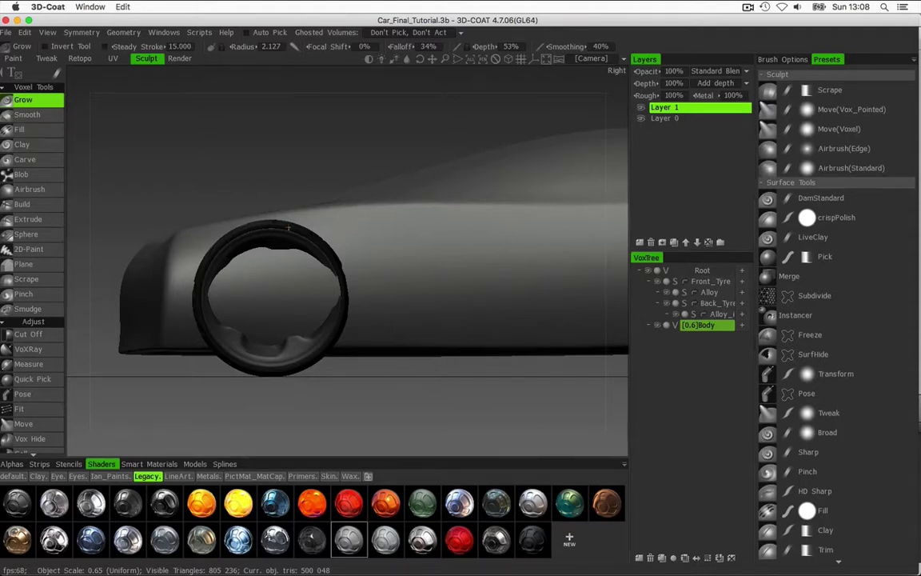
{"action": "left_click_drag", "start_coordinate": [266, 179], "coordinate": [359, 213]}
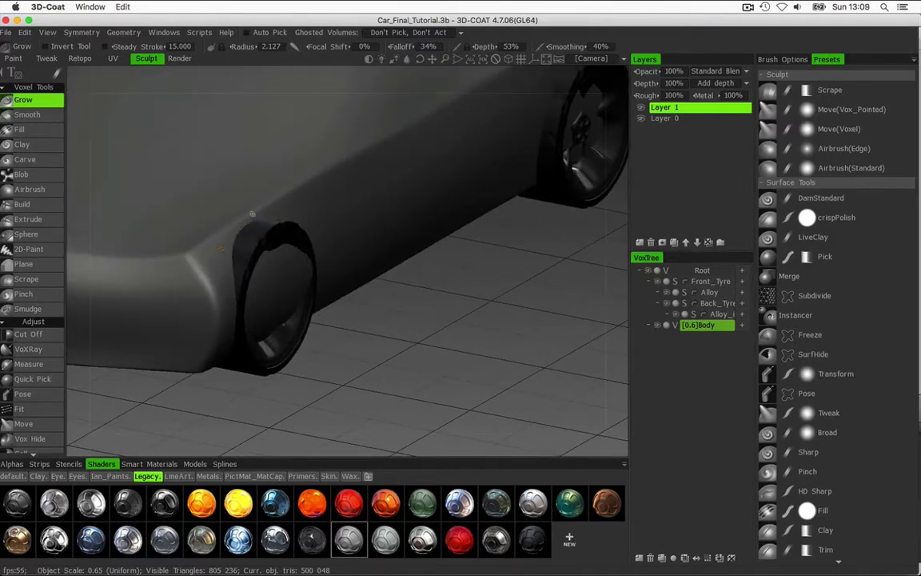
{"action": "left_click_drag", "start_coordinate": [393, 290], "coordinate": [348, 248]}
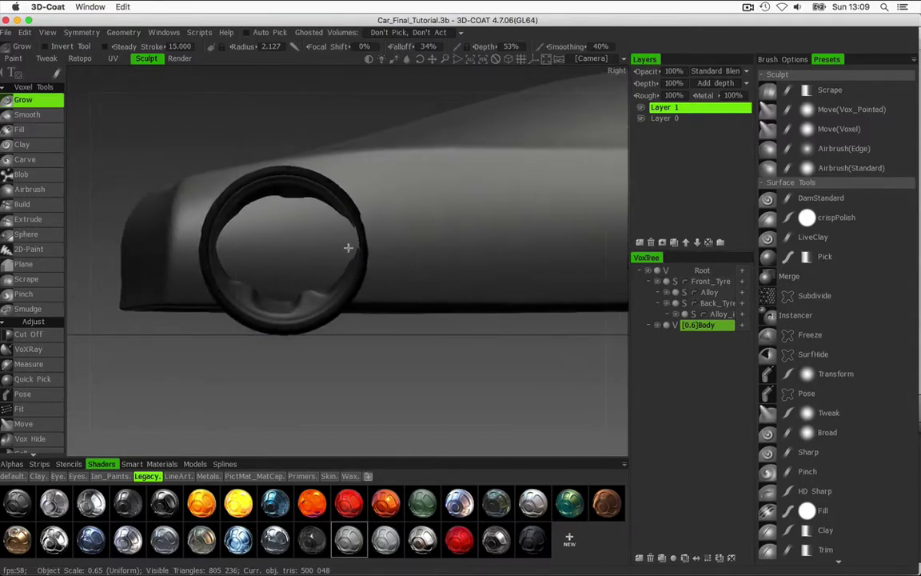
{"action": "left_click", "coordinate": [23, 395]}
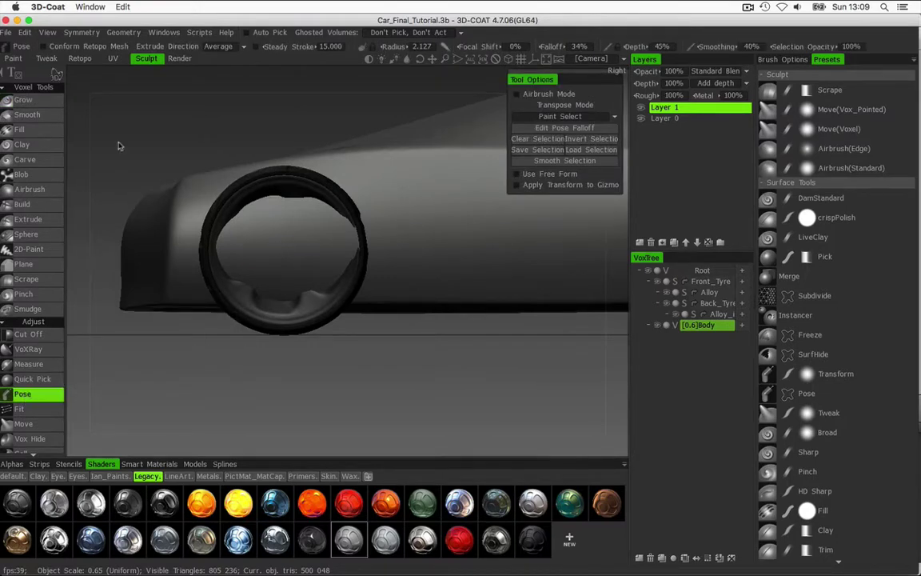
{"action": "left_click", "coordinate": [55, 74]}
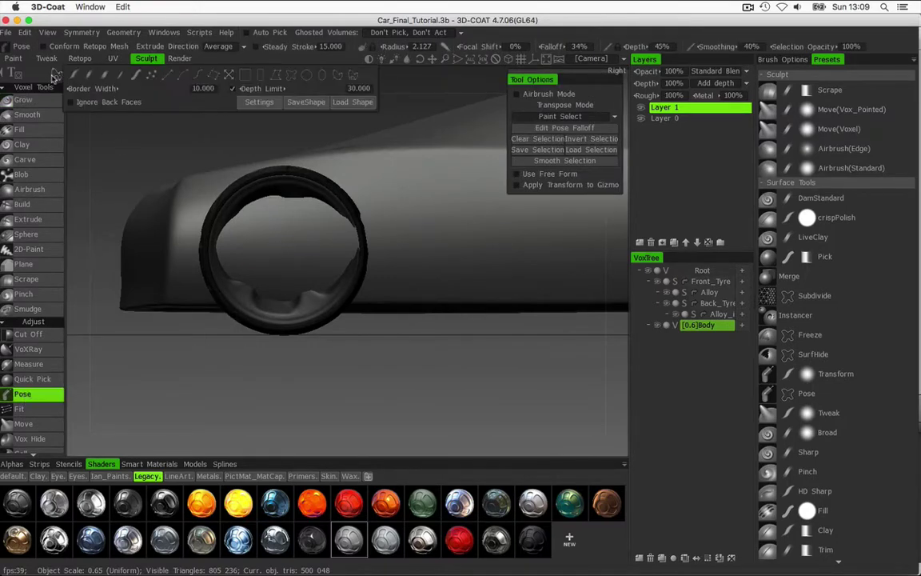
{"action": "left_click", "coordinate": [308, 77]}
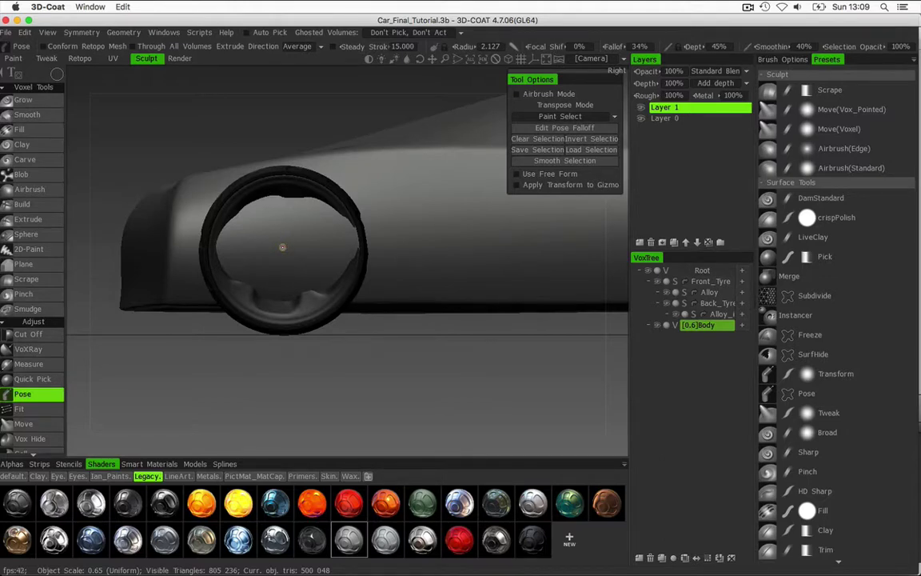
{"action": "left_click_drag", "start_coordinate": [282, 247], "coordinate": [374, 189]}
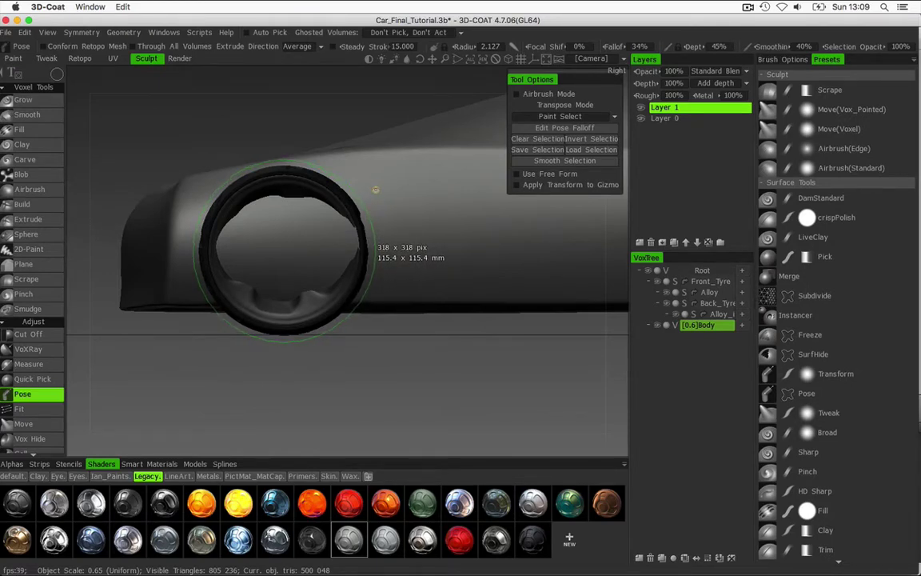
{"action": "left_click_drag", "start_coordinate": [375, 189], "coordinate": [378, 189]}
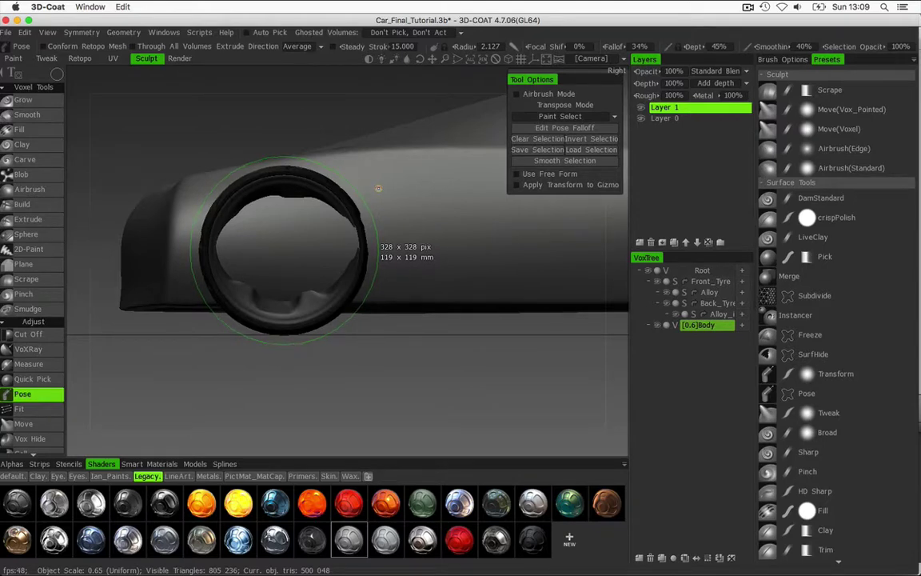
{"action": "left_click_drag", "start_coordinate": [378, 188], "coordinate": [374, 190]}
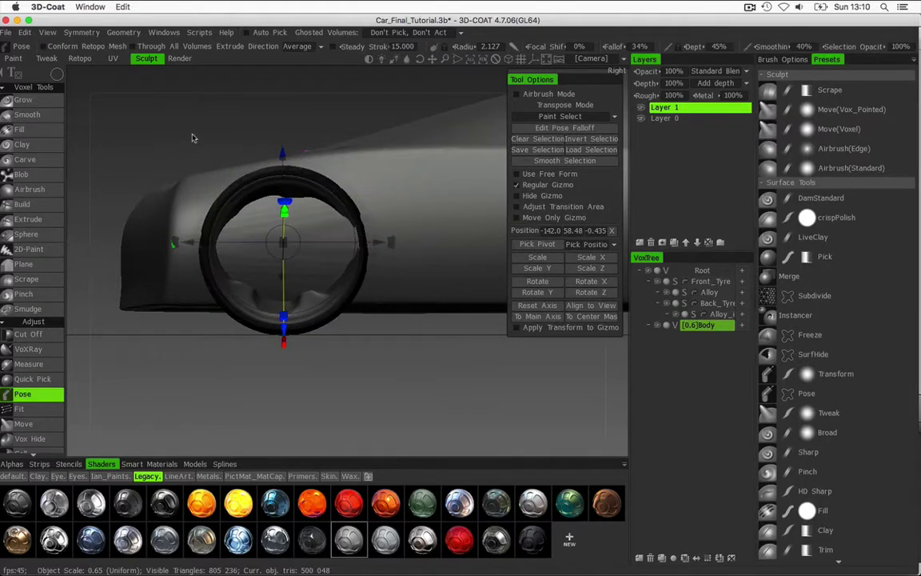
Try aligning the Pose gizmo to the view and pulling the selected front wheel area outward, clearing the selection at the end
{"action": "left_click_drag", "start_coordinate": [194, 140], "coordinate": [320, 334]}
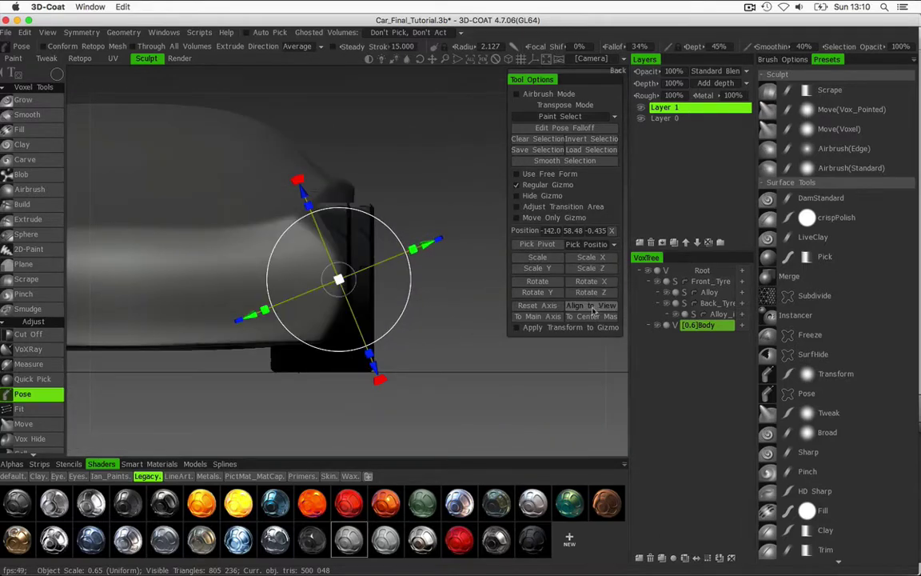
{"action": "left_click", "coordinate": [536, 280]}
{"action": "left_click_drag", "start_coordinate": [431, 281], "coordinate": [328, 349]}
{"action": "left_click_drag", "start_coordinate": [274, 392], "coordinate": [433, 331], "text": "alt"}
{"action": "left_click_drag", "start_coordinate": [372, 363], "coordinate": [221, 305], "text": "alt"}
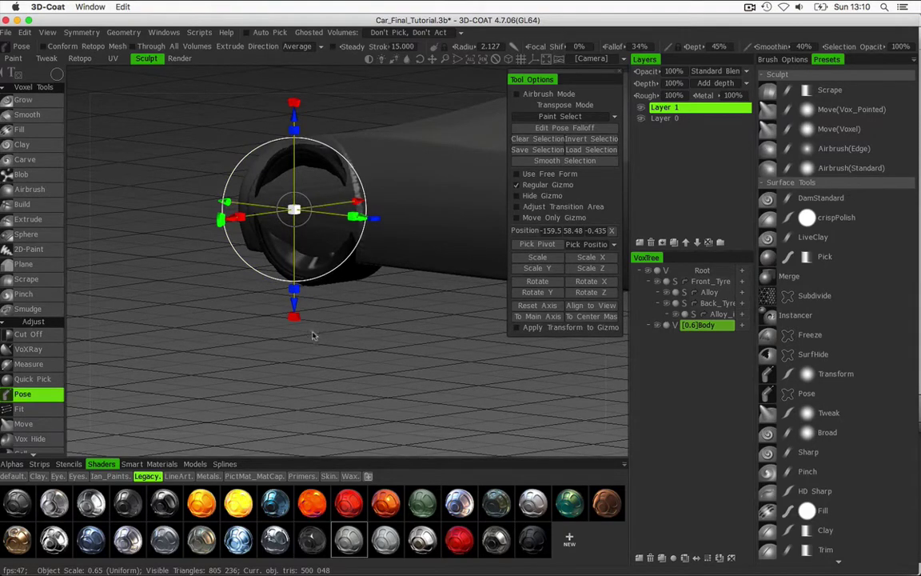
{"action": "left_click_drag", "start_coordinate": [280, 344], "coordinate": [272, 313], "text": "alt"}
{"action": "left_click", "coordinate": [540, 141]}
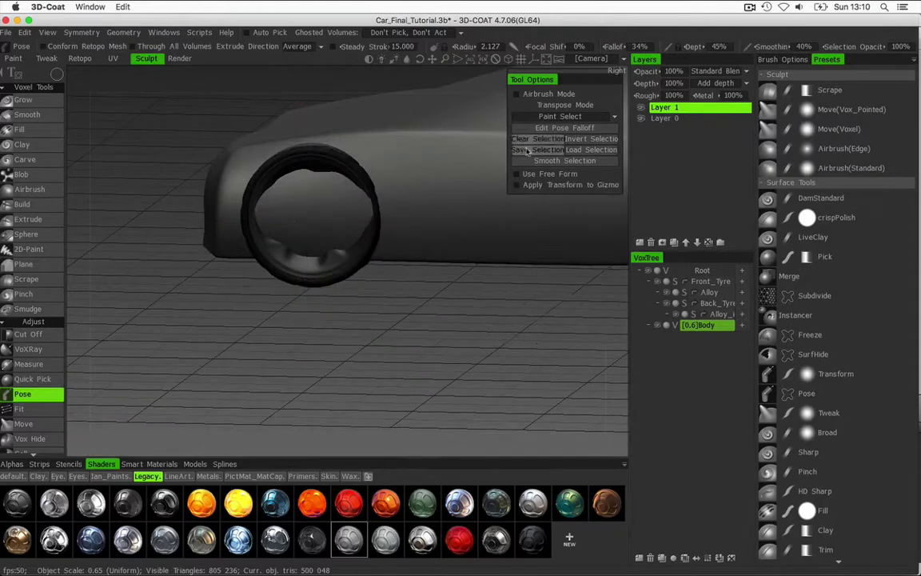
Set up the voxel Move tool with a soft round alpha and a radius of 63.66 over the front fender
{"action": "left_click_drag", "start_coordinate": [306, 353], "coordinate": [372, 307], "text": "alt"}
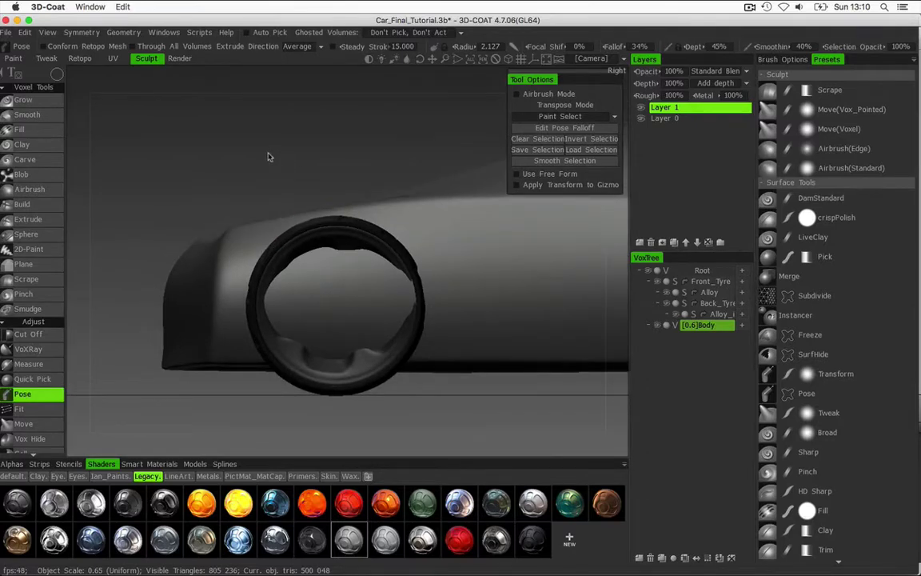
{"action": "left_click_drag", "start_coordinate": [269, 156], "coordinate": [327, 205], "text": "alt"}
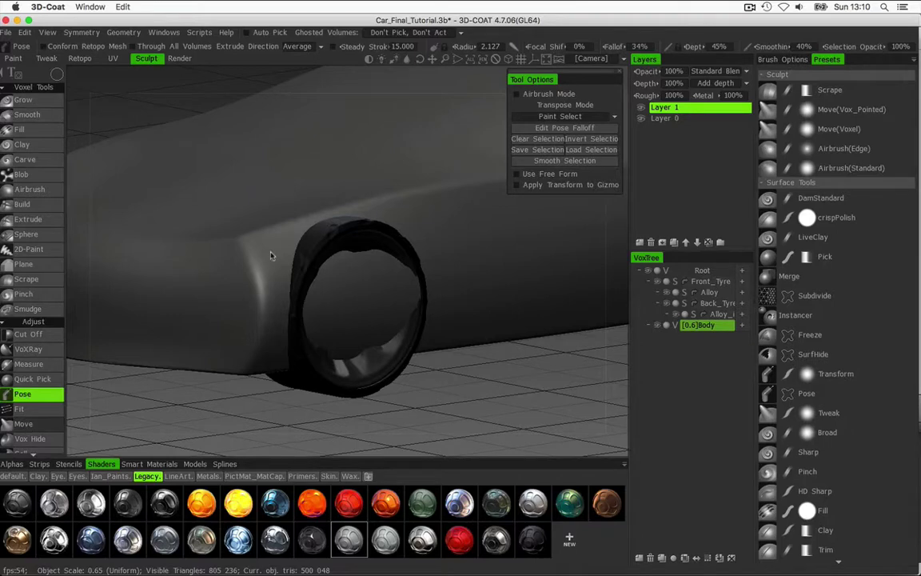
{"action": "left_click", "coordinate": [24, 425]}
{"action": "right_click_drag", "start_coordinate": [309, 205], "coordinate": [400, 208]}
{"action": "left_click", "coordinate": [11, 464]}
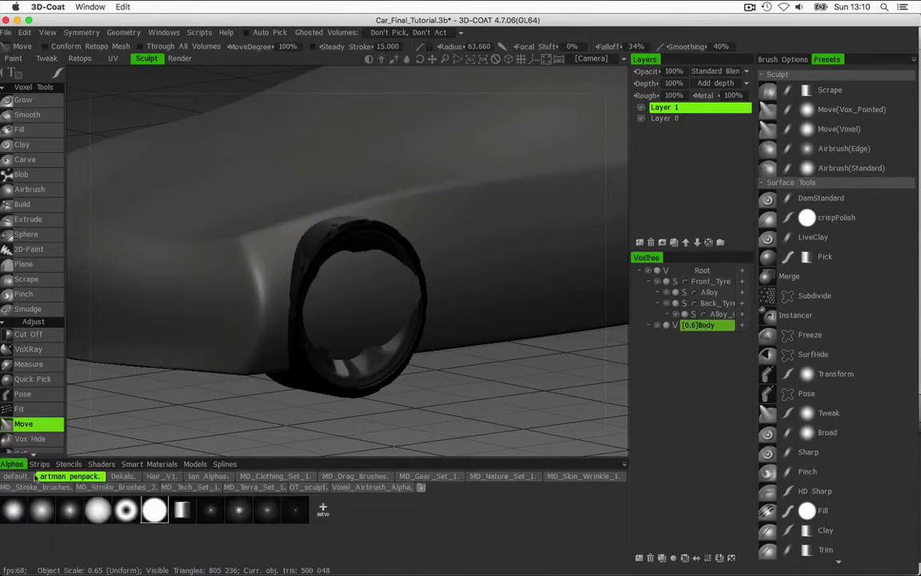
{"action": "left_click", "coordinate": [14, 509]}
{"action": "left_click_drag", "start_coordinate": [323, 181], "coordinate": [339, 187]}
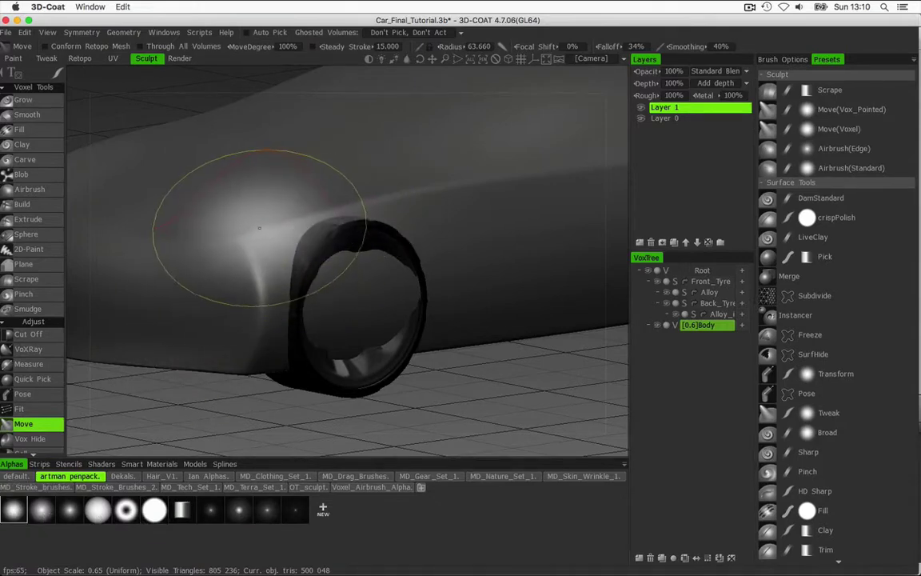
Enable mirror symmetry across the X axis and hide the symmetry plane
{"action": "key", "text": "s"}
{"action": "left_click", "coordinate": [179, 190]}
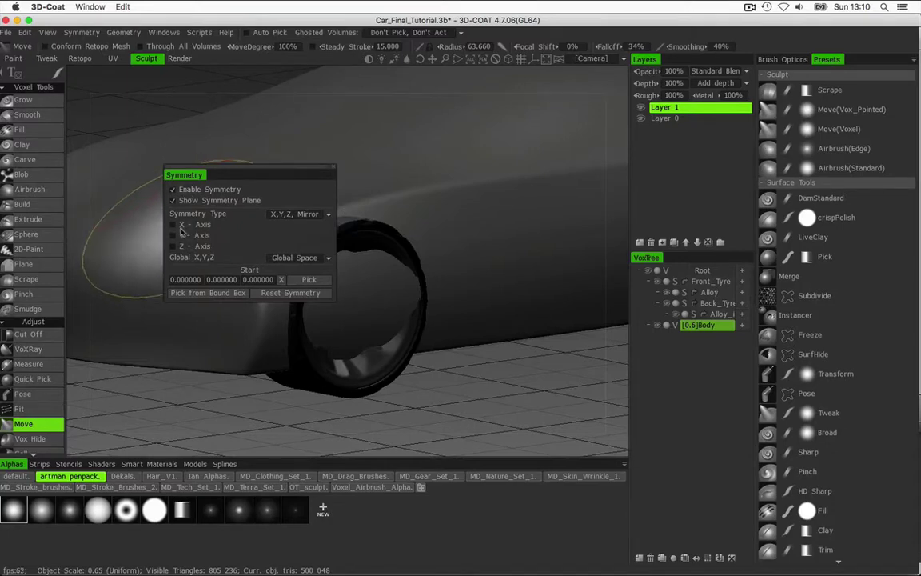
{"action": "left_click", "coordinate": [179, 226]}
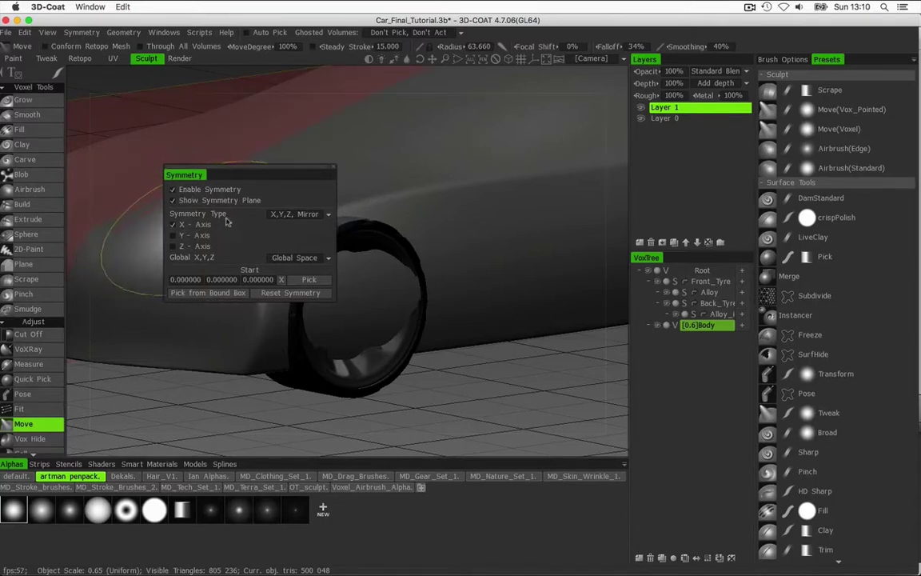
{"action": "left_click", "coordinate": [181, 201]}
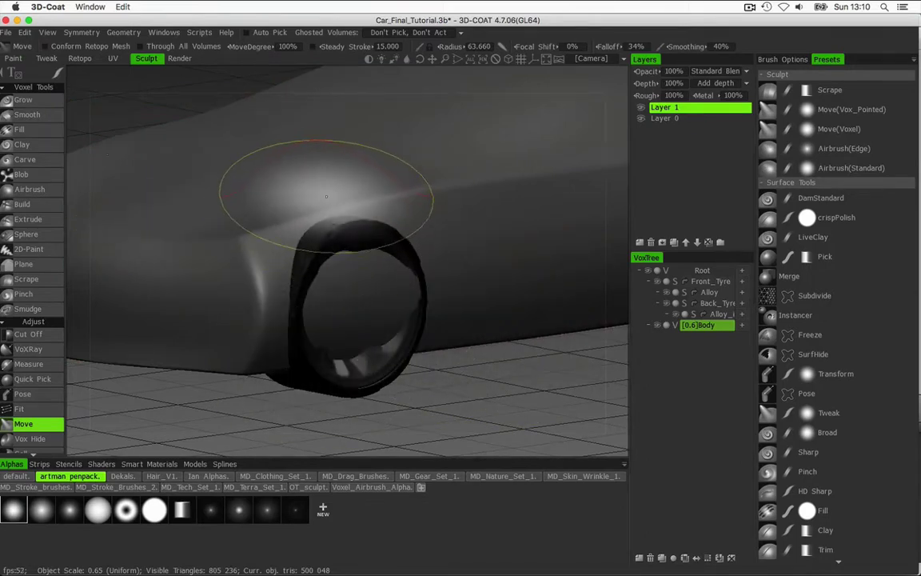
Pull the body up over the front wheel with Move strokes to form a raised fender, refining its profile from front and side
{"action": "left_click_drag", "start_coordinate": [322, 200], "coordinate": [320, 199]}
{"action": "mouse_move", "coordinate": [266, 193]}
{"action": "right_mouse_down"}
{"action": "mouse_move", "coordinate": [354, 159]}
{"action": "mouse_move", "coordinate": [341, 228]}
{"action": "mouse_move", "coordinate": [380, 221]}
{"action": "mouse_move", "coordinate": [372, 218]}
{"action": "right_mouse_up"}
{"action": "left_click_drag", "start_coordinate": [452, 233], "coordinate": [455, 211]}
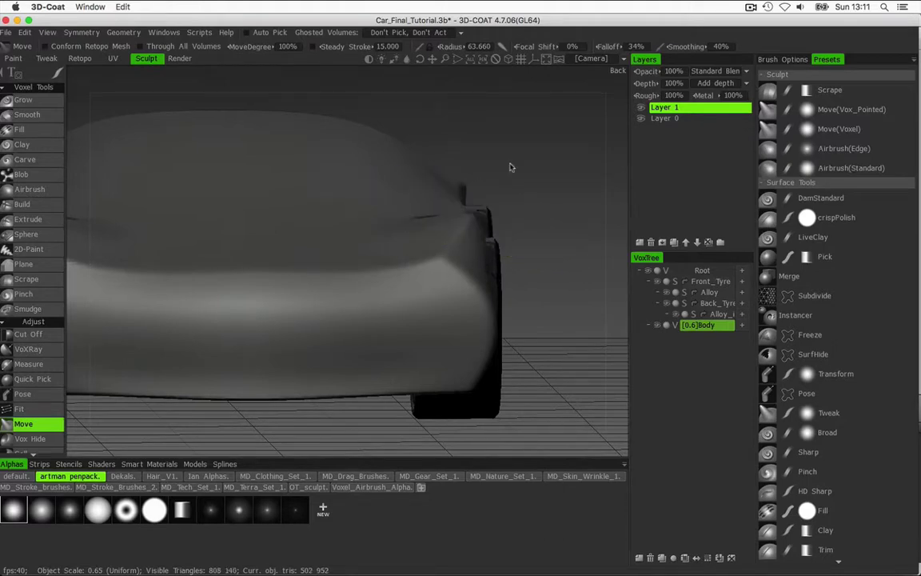
{"action": "mouse_move", "coordinate": [510, 174]}
{"action": "left_mouse_down"}
{"action": "mouse_move", "coordinate": [365, 237]}
{"action": "mouse_move", "coordinate": [256, 267]}
{"action": "mouse_move", "coordinate": [243, 247]}
{"action": "mouse_move", "coordinate": [366, 202]}
{"action": "mouse_move", "coordinate": [403, 248]}
{"action": "mouse_move", "coordinate": [328, 316]}
{"action": "mouse_move", "coordinate": [417, 285]}
{"action": "mouse_move", "coordinate": [267, 294]}
{"action": "mouse_move", "coordinate": [228, 268]}
{"action": "mouse_move", "coordinate": [246, 246]}
{"action": "mouse_move", "coordinate": [299, 257]}
{"action": "mouse_move", "coordinate": [314, 286]}
{"action": "mouse_move", "coordinate": [277, 242]}
{"action": "mouse_move", "coordinate": [487, 199]}
{"action": "mouse_move", "coordinate": [427, 201]}
{"action": "left_mouse_up"}
{"action": "left_click_drag", "start_coordinate": [277, 231], "coordinate": [267, 212]}
{"action": "mouse_move", "coordinate": [417, 261]}
{"action": "left_mouse_down"}
{"action": "mouse_move", "coordinate": [275, 299]}
{"action": "mouse_move", "coordinate": [389, 385]}
{"action": "mouse_move", "coordinate": [326, 380]}
{"action": "mouse_move", "coordinate": [334, 361]}
{"action": "left_mouse_up"}
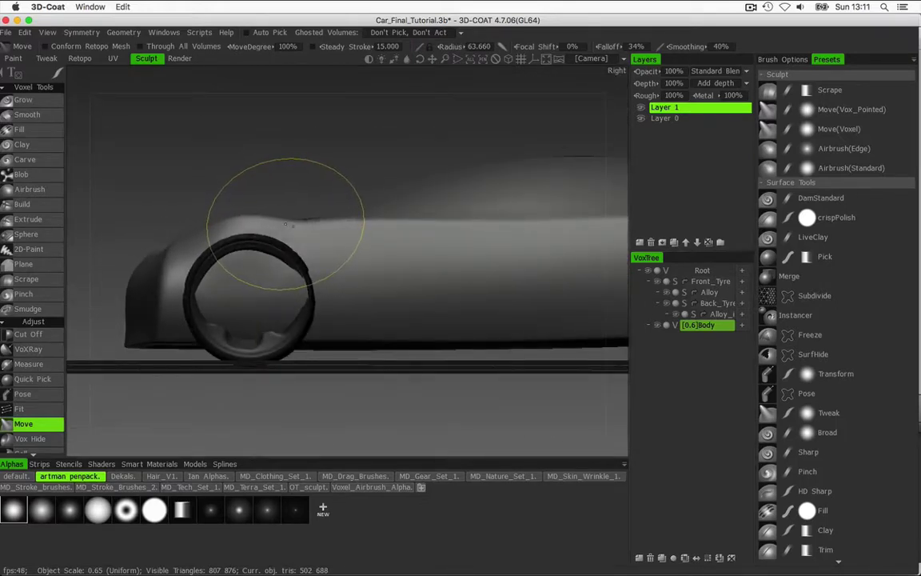
{"action": "mouse_move", "coordinate": [285, 224]}
{"action": "left_mouse_down"}
{"action": "mouse_move", "coordinate": [205, 195]}
{"action": "mouse_move", "coordinate": [169, 250]}
{"action": "left_mouse_up"}
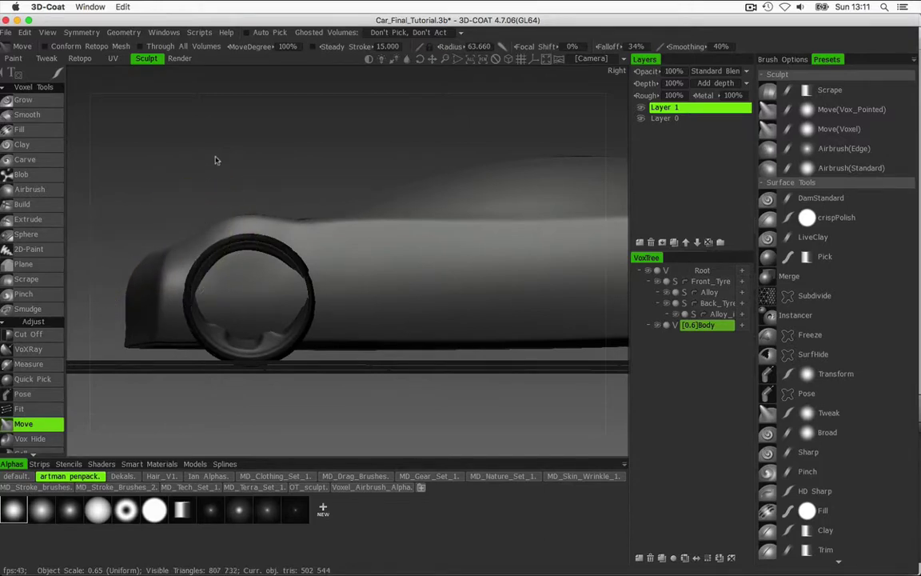
{"action": "mouse_move", "coordinate": [215, 160]}
{"action": "left_mouse_down"}
{"action": "mouse_move", "coordinate": [302, 190]}
{"action": "mouse_move", "coordinate": [364, 180]}
{"action": "mouse_move", "coordinate": [181, 191]}
{"action": "mouse_move", "coordinate": [163, 183]}
{"action": "mouse_move", "coordinate": [232, 156]}
{"action": "mouse_move", "coordinate": [222, 162]}
{"action": "left_mouse_up"}
Use the Pose tool with the soft alpha to select a circular area about 124 mm across on the body around the front wheel
{"action": "right_click_drag", "start_coordinate": [246, 175], "coordinate": [336, 156]}
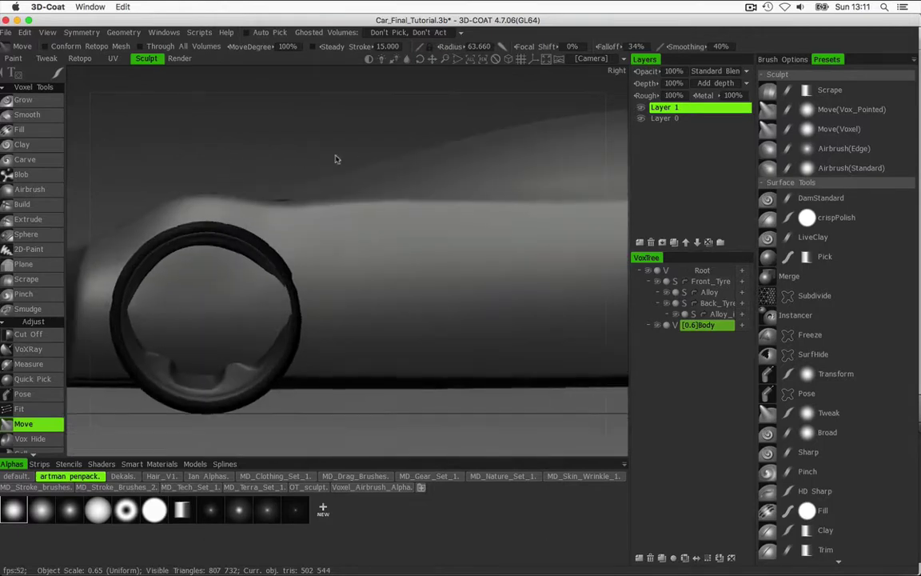
{"action": "mouse_move", "coordinate": [331, 155]}
{"action": "middle_mouse_down"}
{"action": "mouse_move", "coordinate": [382, 143]}
{"action": "mouse_move", "coordinate": [456, 161]}
{"action": "middle_mouse_up"}
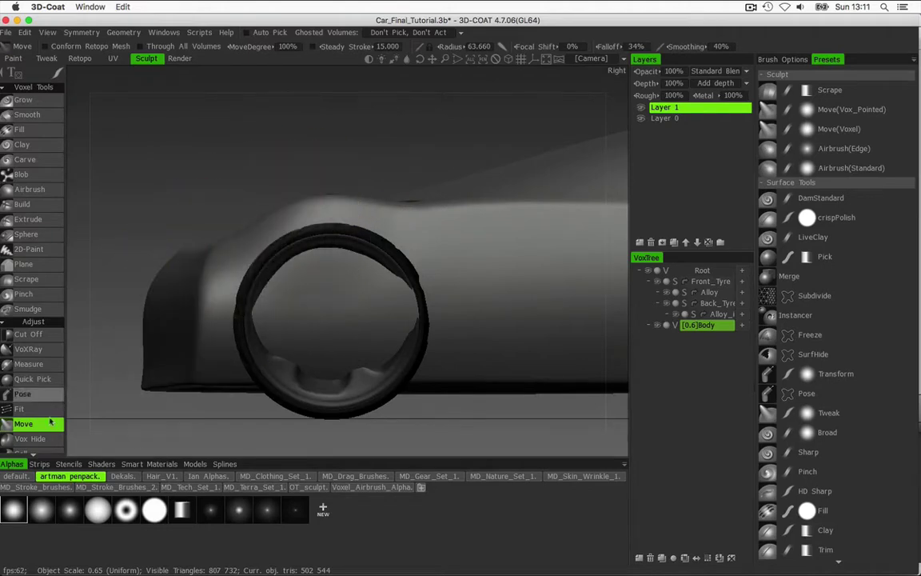
{"action": "left_click", "coordinate": [26, 393]}
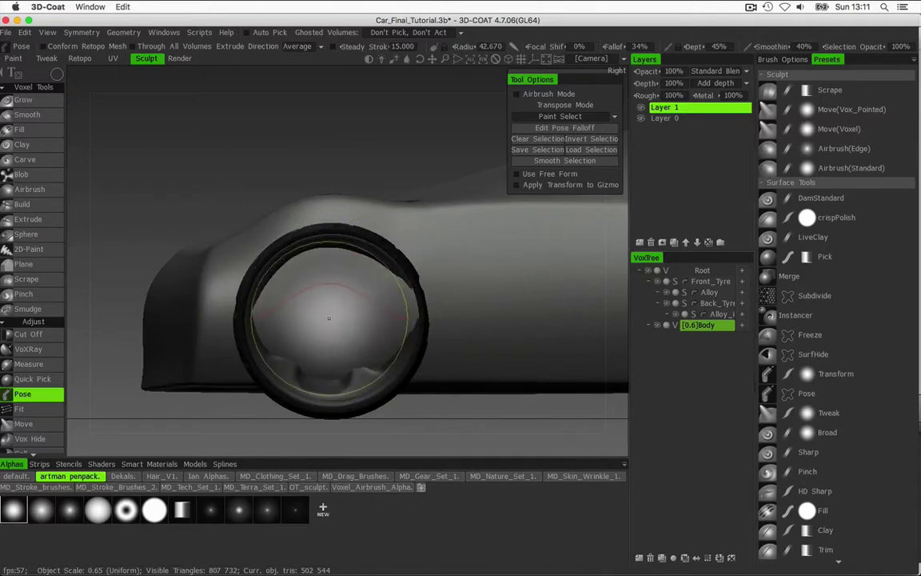
{"action": "left_click", "coordinate": [13, 512]}
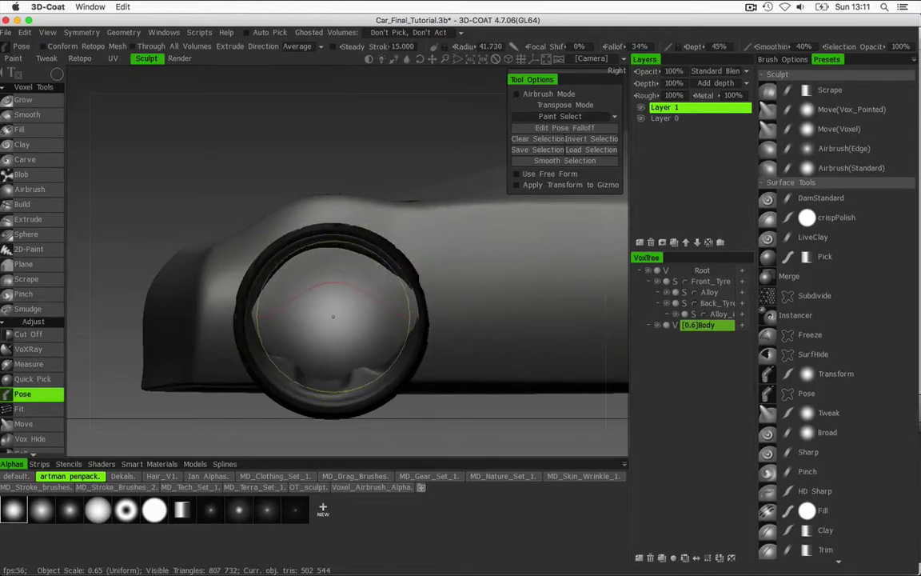
{"action": "right_click_drag", "start_coordinate": [333, 318], "coordinate": [331, 317]}
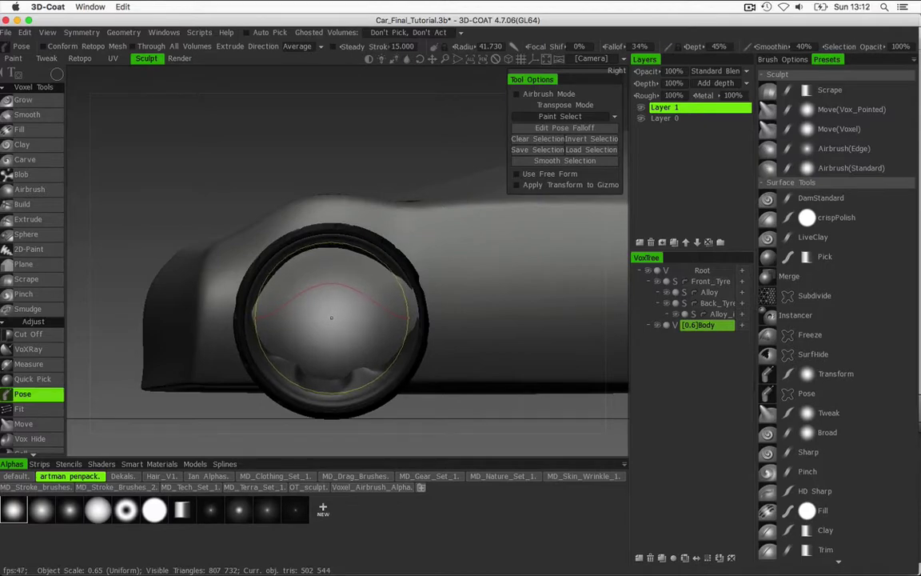
{"action": "mouse_move", "coordinate": [331, 317]}
{"action": "right_mouse_down"}
{"action": "mouse_move", "coordinate": [442, 293]}
{"action": "mouse_move", "coordinate": [451, 262]}
{"action": "mouse_move", "coordinate": [446, 267]}
{"action": "right_mouse_up"}
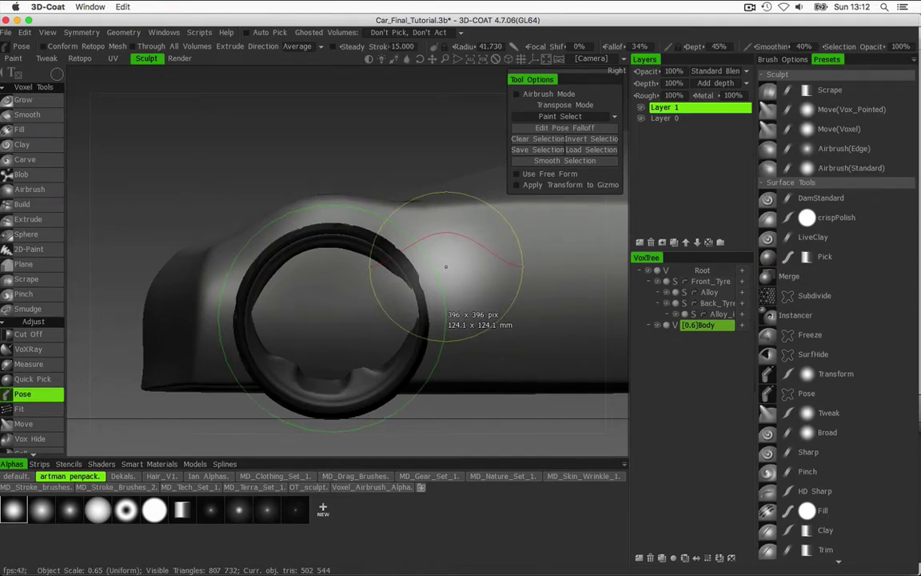
{"action": "right_click_drag", "start_coordinate": [446, 266], "coordinate": [446, 267]}
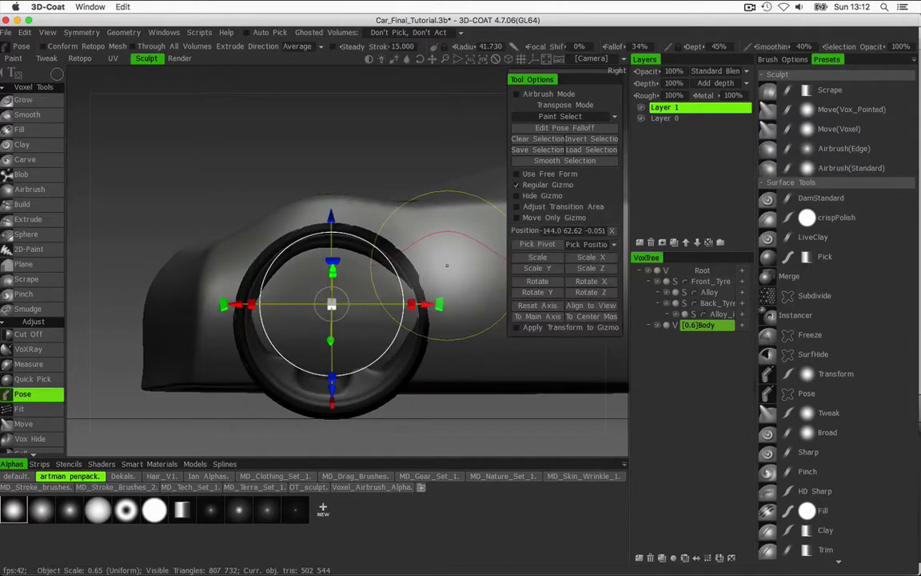
Align the Pose gizmo to the back view and pull the selected front wheel area outward past the tyre
{"action": "left_click_drag", "start_coordinate": [226, 205], "coordinate": [512, 271]}
{"action": "left_click", "coordinate": [584, 306]}
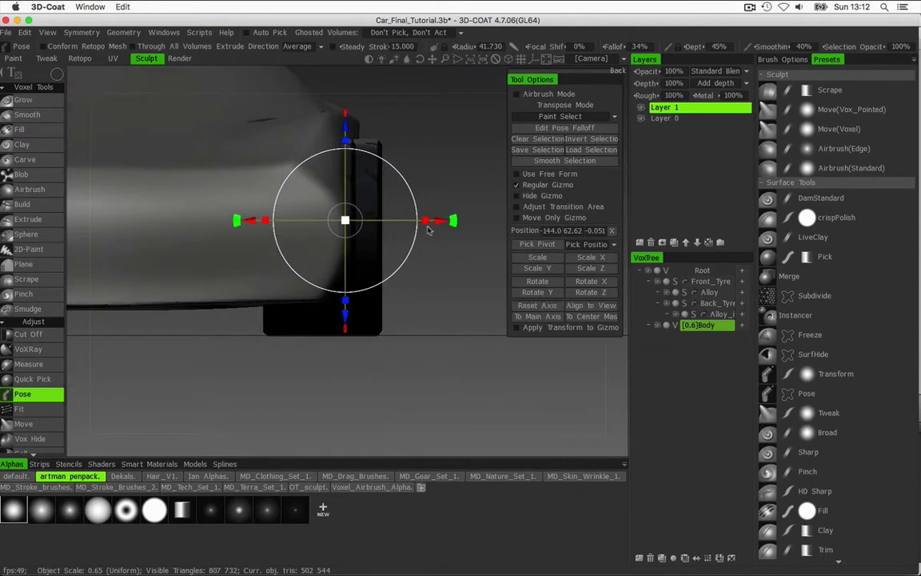
{"action": "left_click_drag", "start_coordinate": [438, 223], "coordinate": [647, 204]}
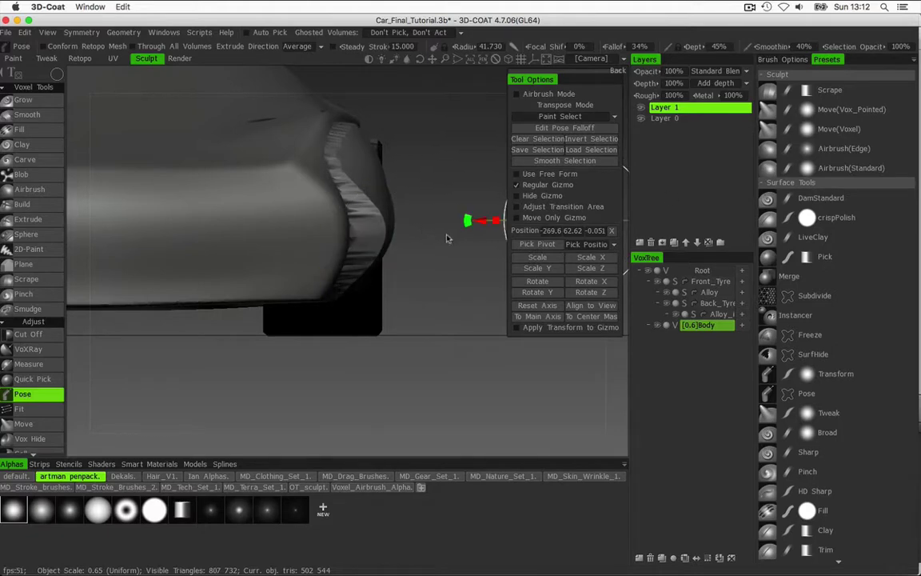
{"action": "scroll", "coordinate": [440, 243], "scroll_direction": "down", "scroll_amount": 3}
{"action": "left_click_drag", "start_coordinate": [440, 243], "coordinate": [562, 259]}
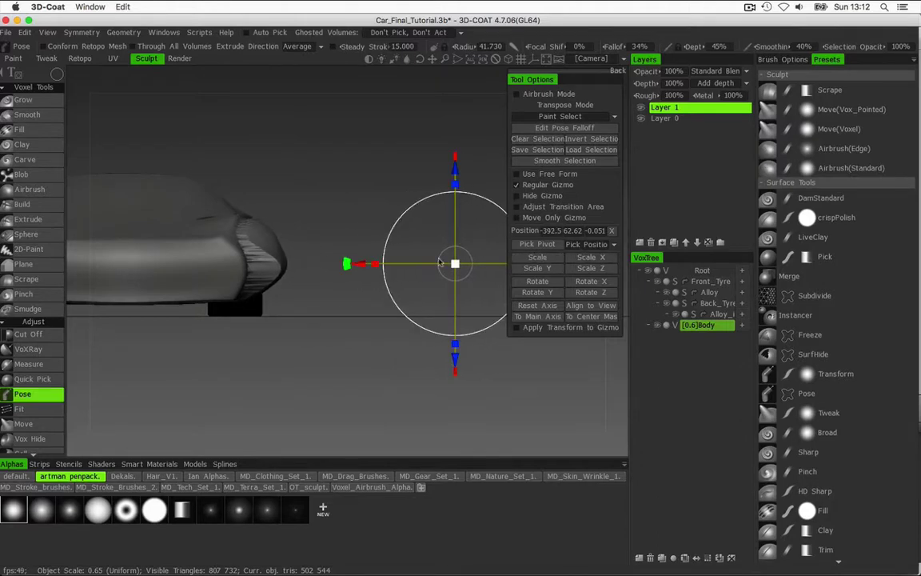
{"action": "left_click_drag", "start_coordinate": [448, 240], "coordinate": [416, 200]}
{"action": "left_click_drag", "start_coordinate": [372, 176], "coordinate": [453, 144]}
{"action": "left_click", "coordinate": [23, 100]}
Use the Pose tool to select a circular area about 131 mm across on the body around the rear wheel
{"action": "left_click_drag", "start_coordinate": [407, 169], "coordinate": [492, 153]}
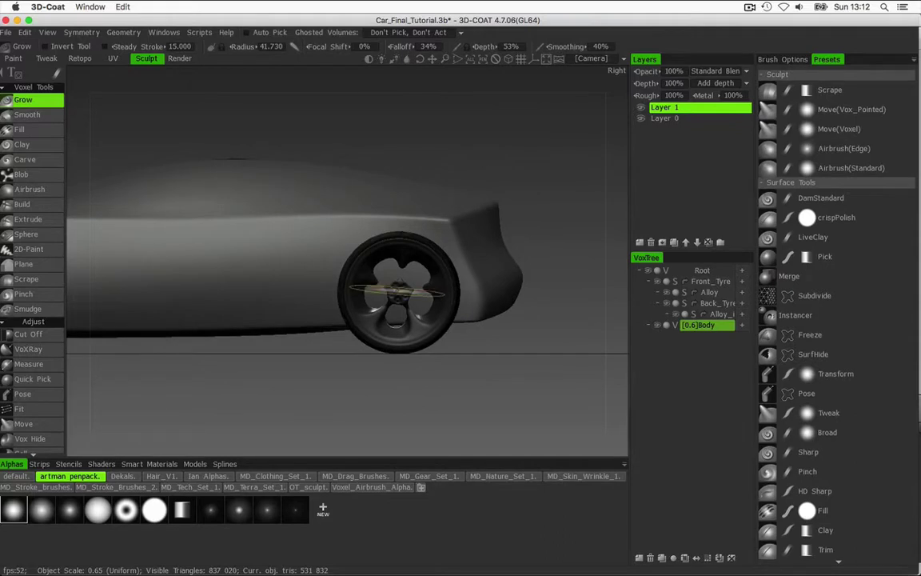
{"action": "left_click", "coordinate": [24, 394]}
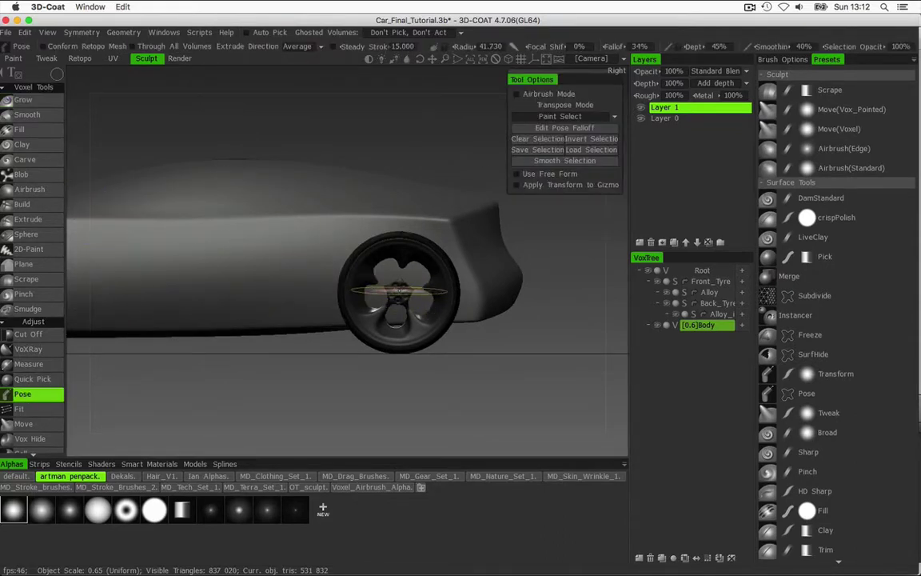
{"action": "scroll", "coordinate": [437, 305], "scroll_direction": "up", "scroll_amount": 3}
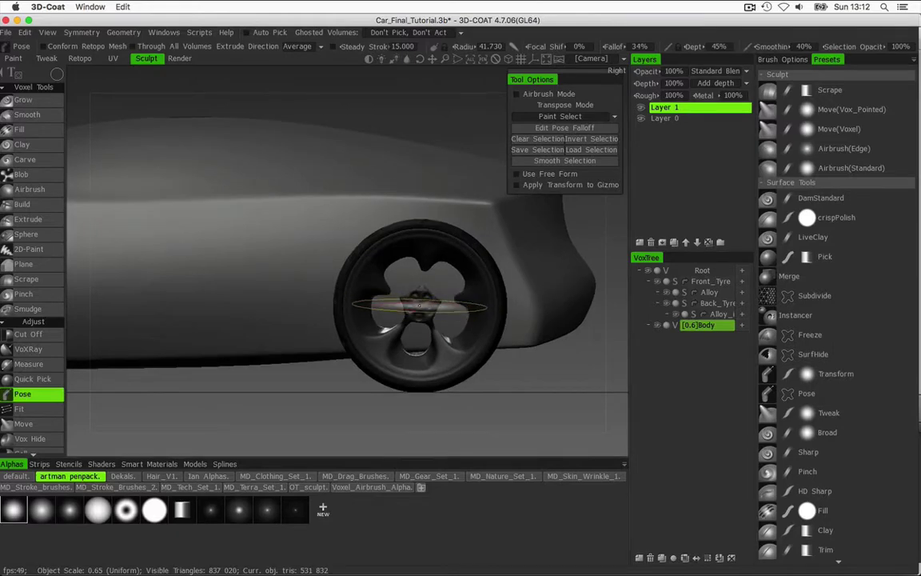
{"action": "left_click_drag", "start_coordinate": [424, 303], "coordinate": [527, 255]}
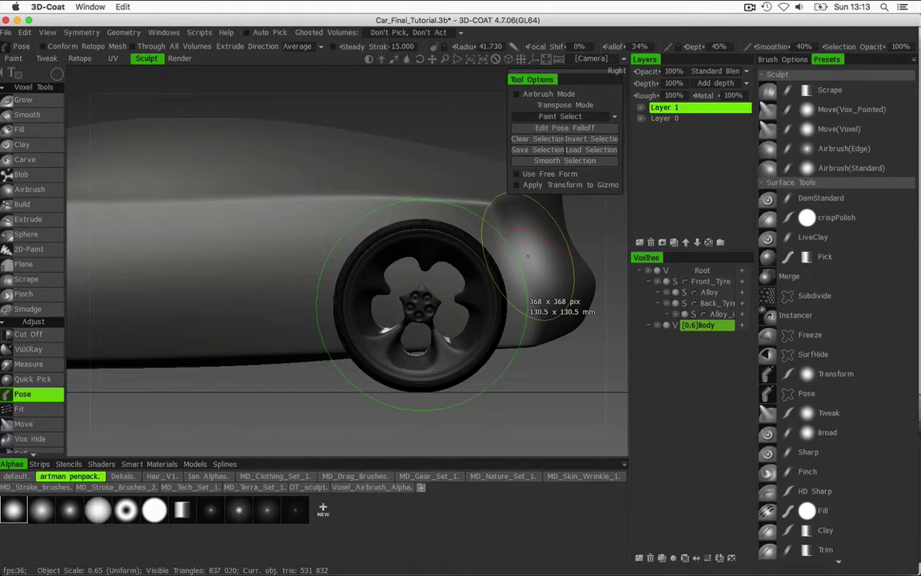
{"action": "left_click_drag", "start_coordinate": [527, 256], "coordinate": [526, 255]}
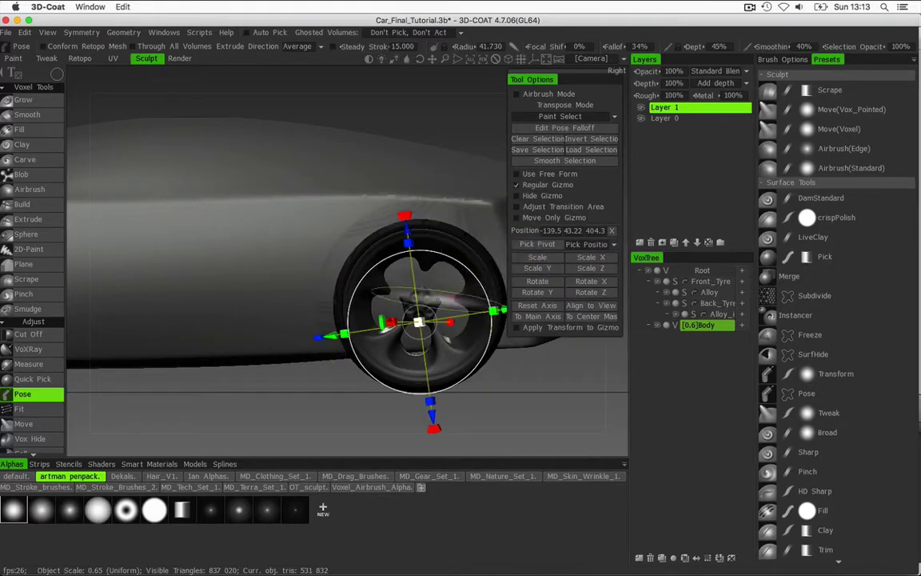
Try to pull the rear wheel area outward with the Pose gizmo aligned to the view, and undo the pull
{"action": "left_click_drag", "start_coordinate": [230, 285], "coordinate": [371, 356], "text": "alt"}
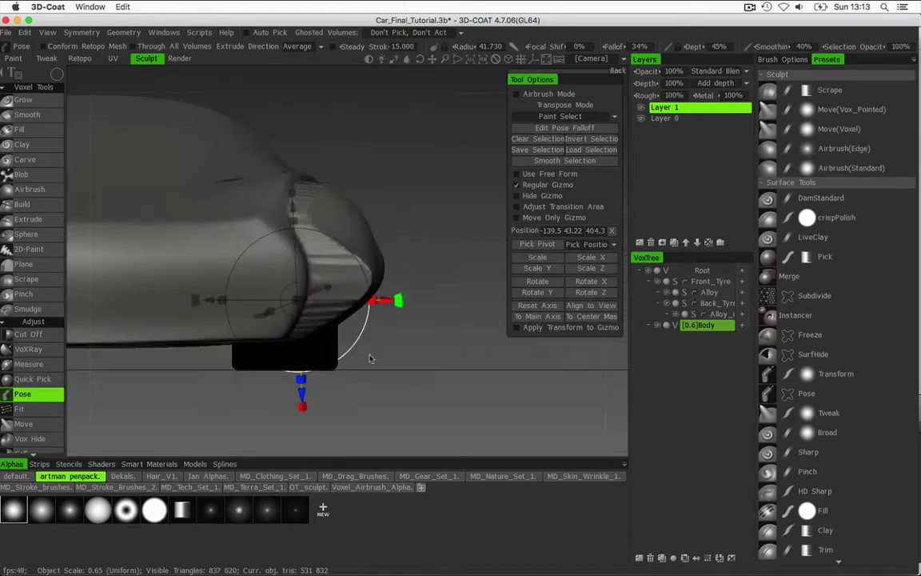
{"action": "left_click", "coordinate": [589, 306]}
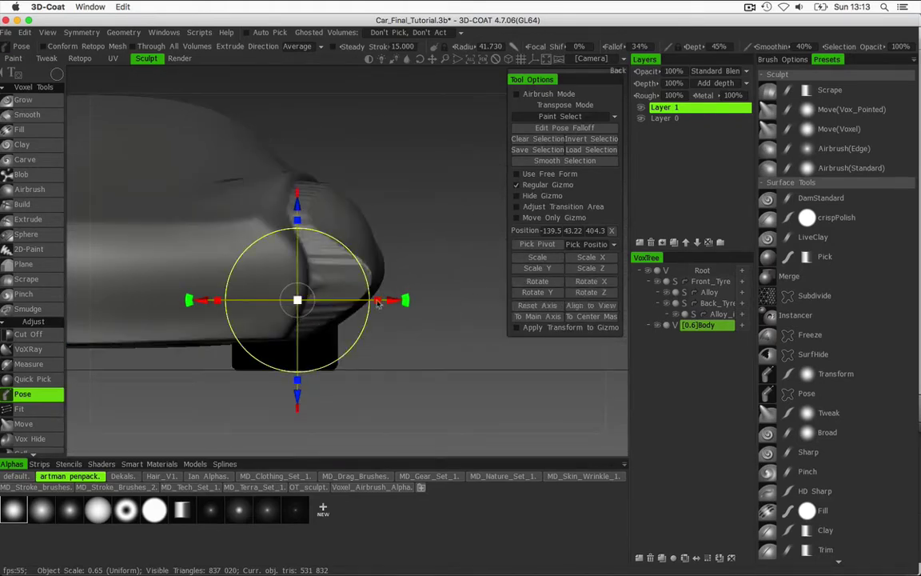
{"action": "left_click_drag", "start_coordinate": [448, 302], "coordinate": [377, 321]}
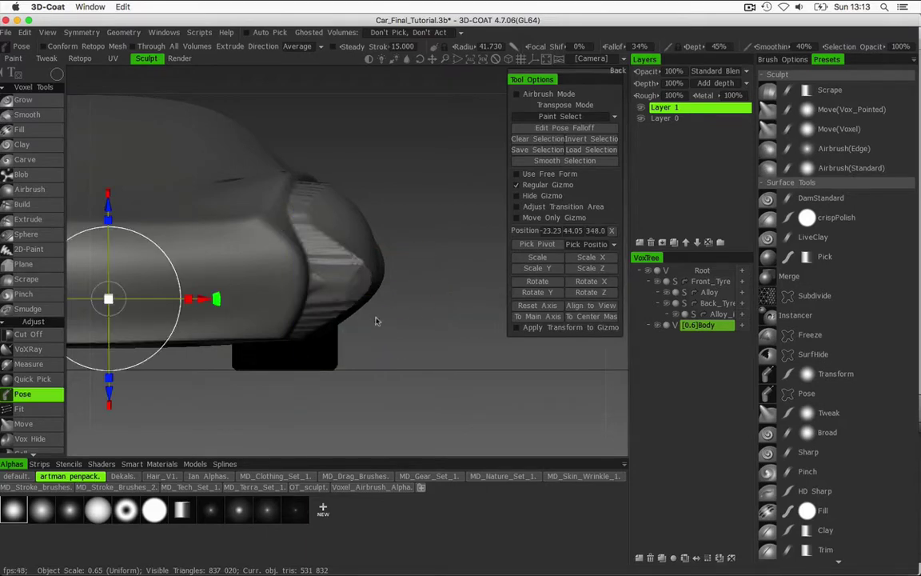
{"action": "left_click_drag", "start_coordinate": [444, 347], "coordinate": [434, 319], "text": "alt"}
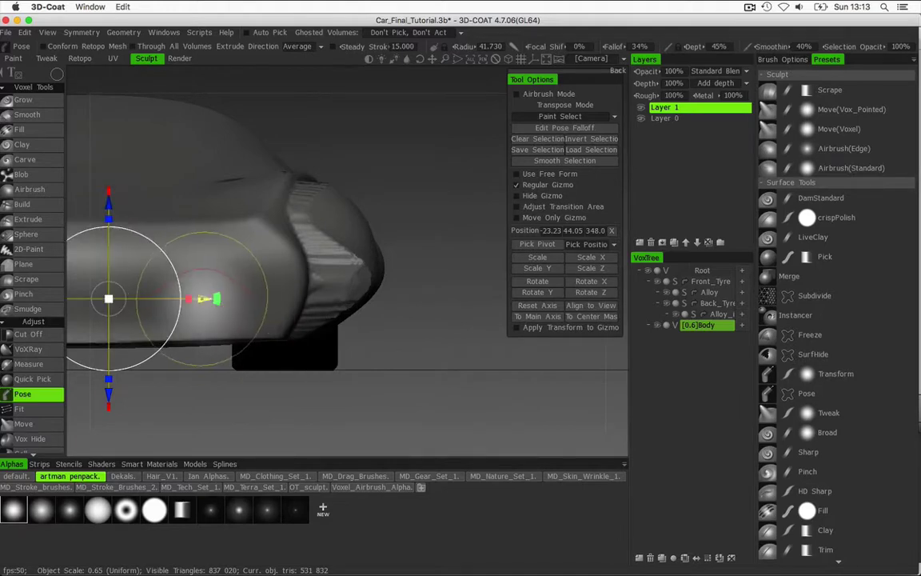
{"action": "left_click_drag", "start_coordinate": [189, 299], "coordinate": [194, 332]}
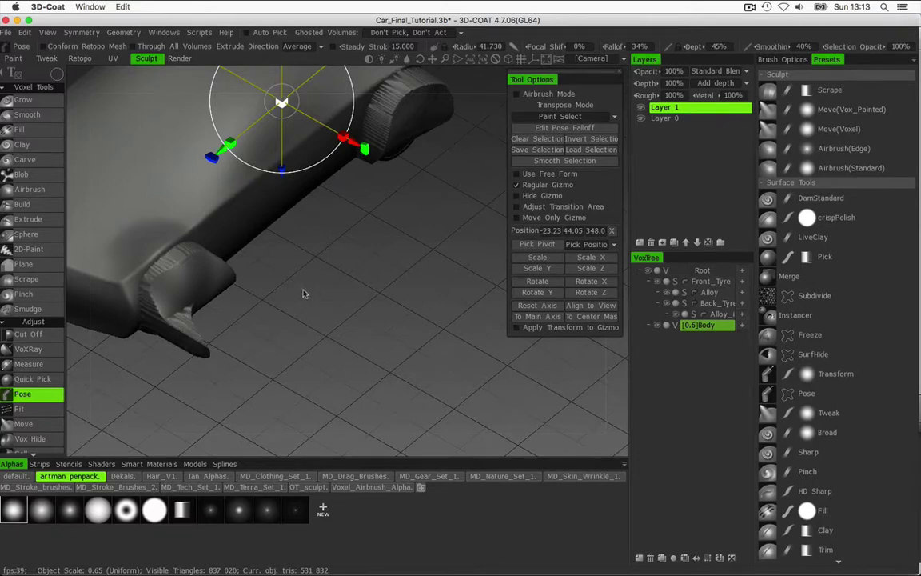
{"action": "key", "text": "super+z"}
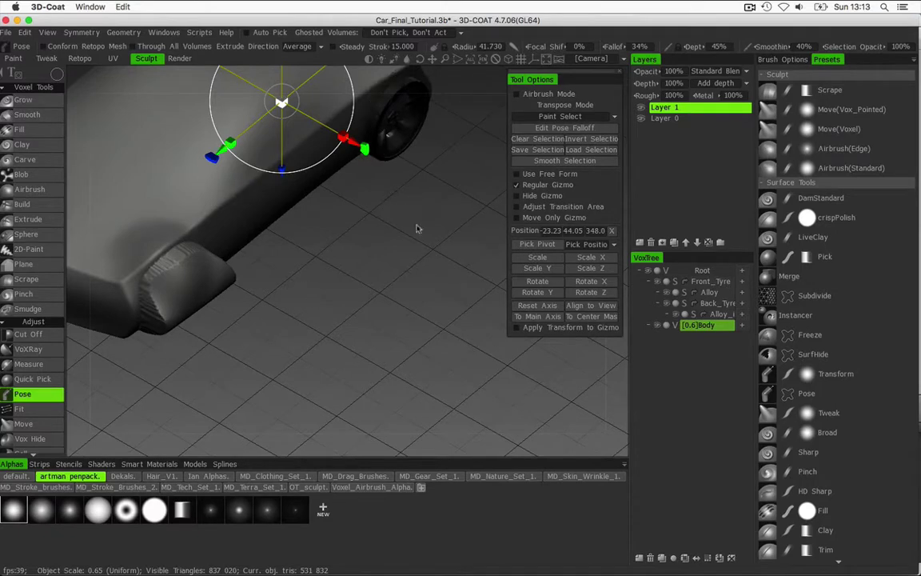
Clear the pose selection and select a fresh circular area about 137 mm across on the body around the rear wheel
{"action": "left_click", "coordinate": [527, 140]}
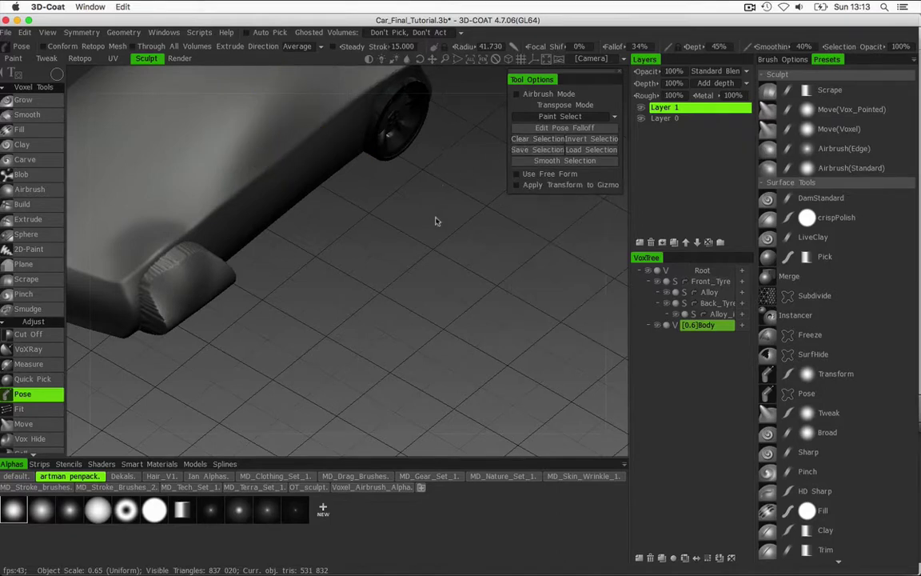
{"action": "left_click_drag", "start_coordinate": [395, 200], "coordinate": [314, 164], "text": "alt"}
{"action": "scroll", "coordinate": [404, 256], "scroll_direction": "up", "scroll_amount": 5}
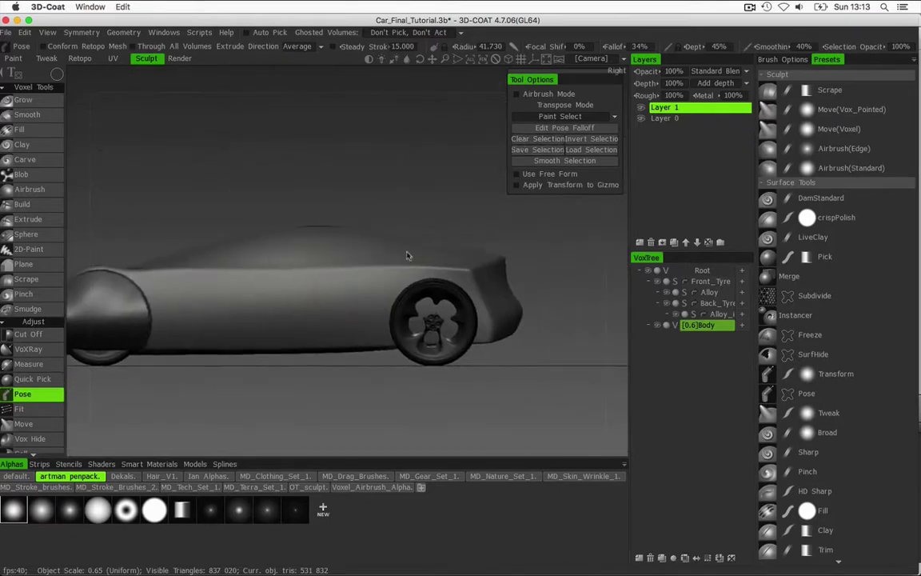
{"action": "middle_click_drag", "start_coordinate": [535, 366], "coordinate": [403, 278], "text": "alt"}
{"action": "scroll", "coordinate": [402, 278], "scroll_direction": "up", "scroll_amount": 2}
{"action": "left_click_drag", "start_coordinate": [384, 329], "coordinate": [448, 304]}
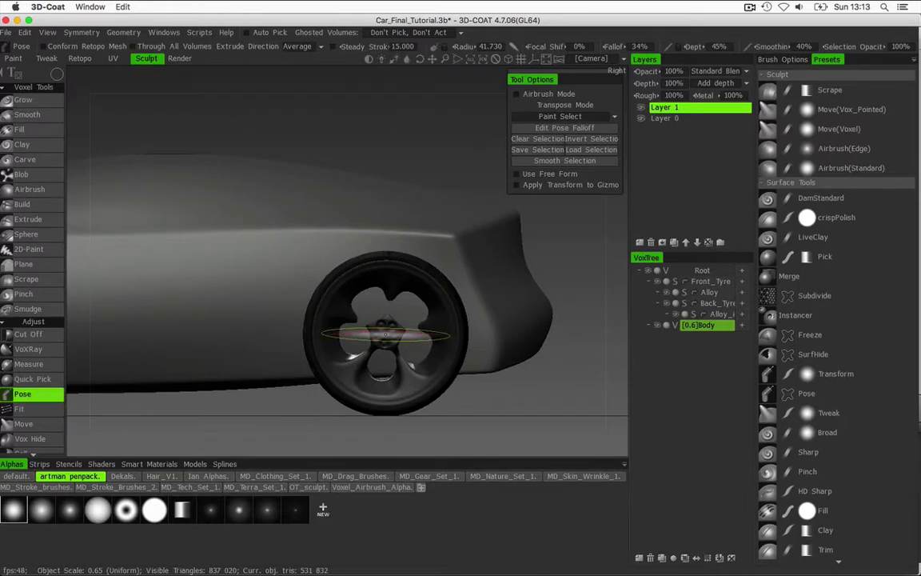
{"action": "left_click_drag", "start_coordinate": [386, 330], "coordinate": [493, 329]}
{"action": "left_click_drag", "start_coordinate": [492, 277], "coordinate": [492, 275]}
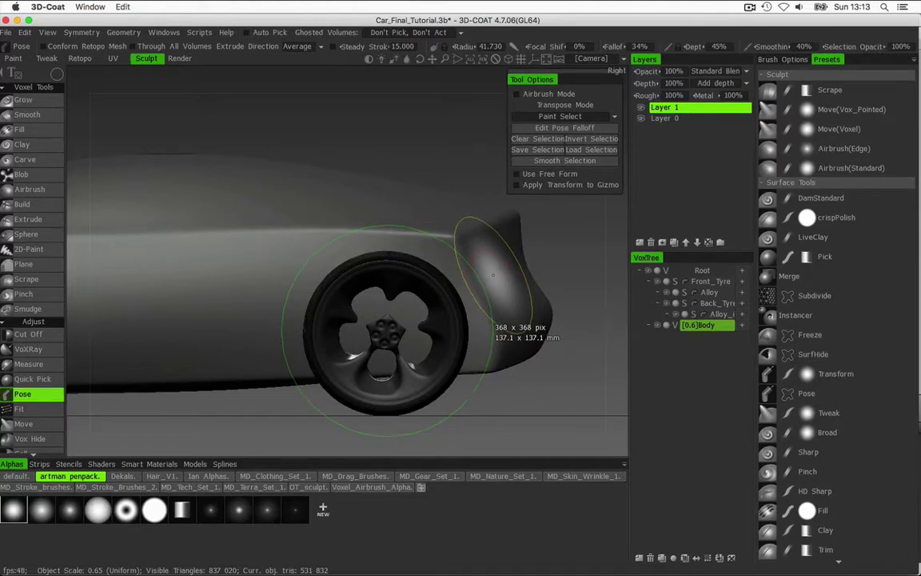
{"action": "left_click_drag", "start_coordinate": [492, 275], "coordinate": [492, 275]}
Align the Pose gizmo to the back view, pull the rear wheel area outward past the tyre, and clear the selection
{"action": "right_click_drag", "start_coordinate": [480, 248], "coordinate": [384, 247]}
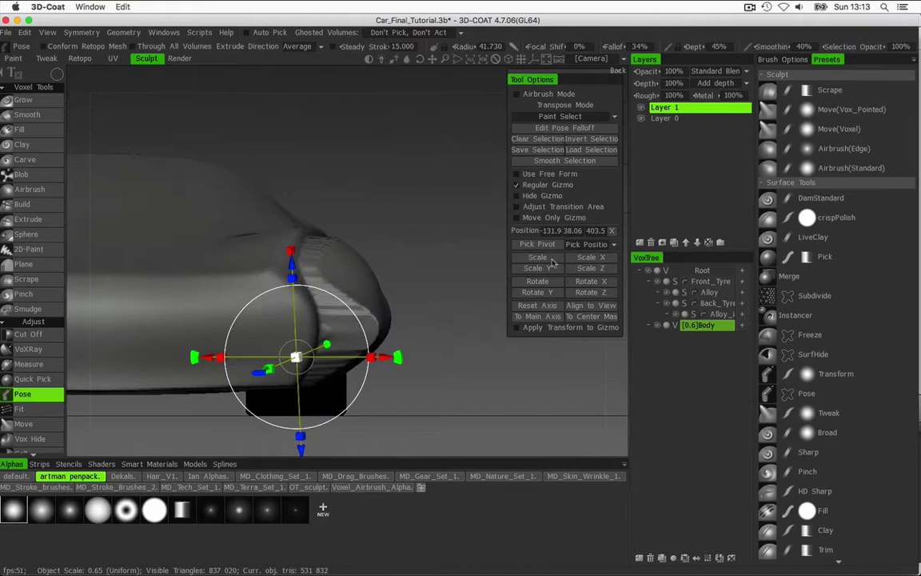
{"action": "left_click", "coordinate": [588, 305]}
{"action": "left_click_drag", "start_coordinate": [392, 361], "coordinate": [457, 357]}
{"action": "left_click_drag", "start_coordinate": [428, 287], "coordinate": [365, 155]}
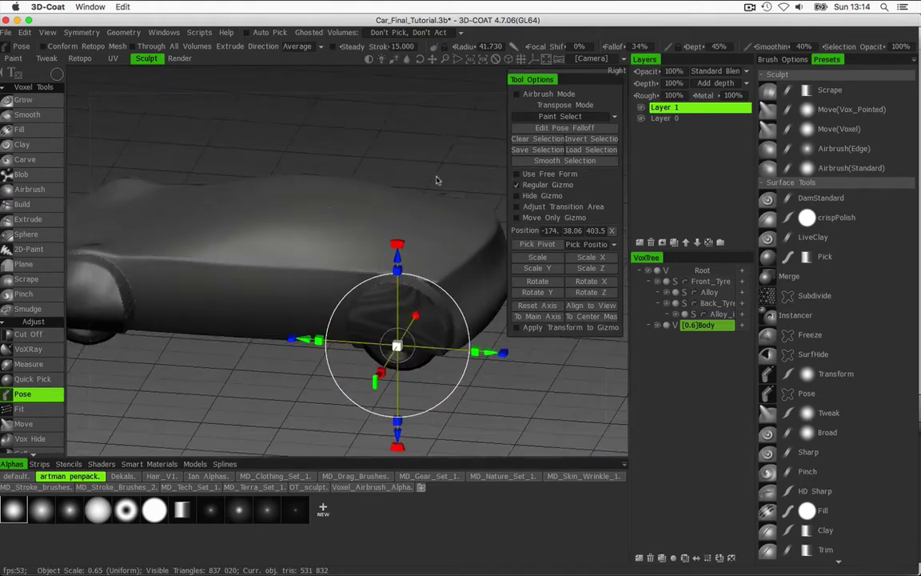
{"action": "left_click", "coordinate": [535, 139]}
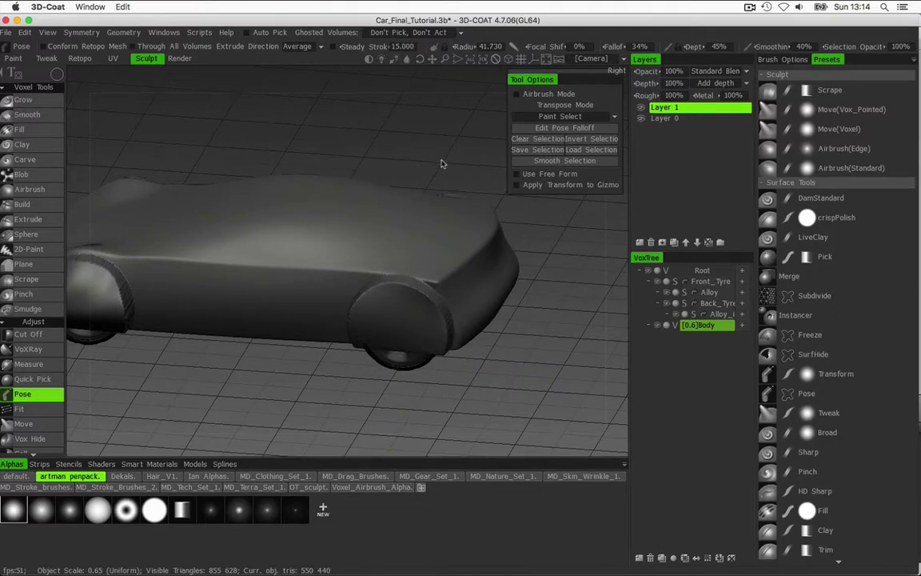
Resample the Body volume with a density modulation factor of 1.000 and Good resampling quality
{"action": "mouse_move", "coordinate": [440, 163]}
{"action": "left_mouse_down", "text": "alt"}
{"action": "mouse_move", "coordinate": [302, 154]}
{"action": "mouse_move", "coordinate": [425, 164]}
{"action": "mouse_move", "coordinate": [448, 176]}
{"action": "left_mouse_up", "text": "alt"}
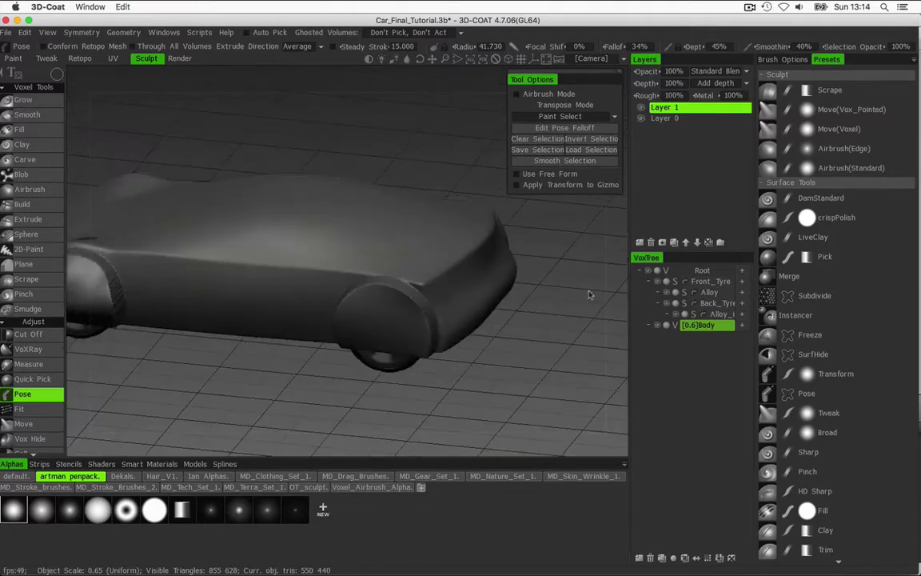
{"action": "left_click_drag", "start_coordinate": [320, 377], "coordinate": [461, 342], "text": "alt"}
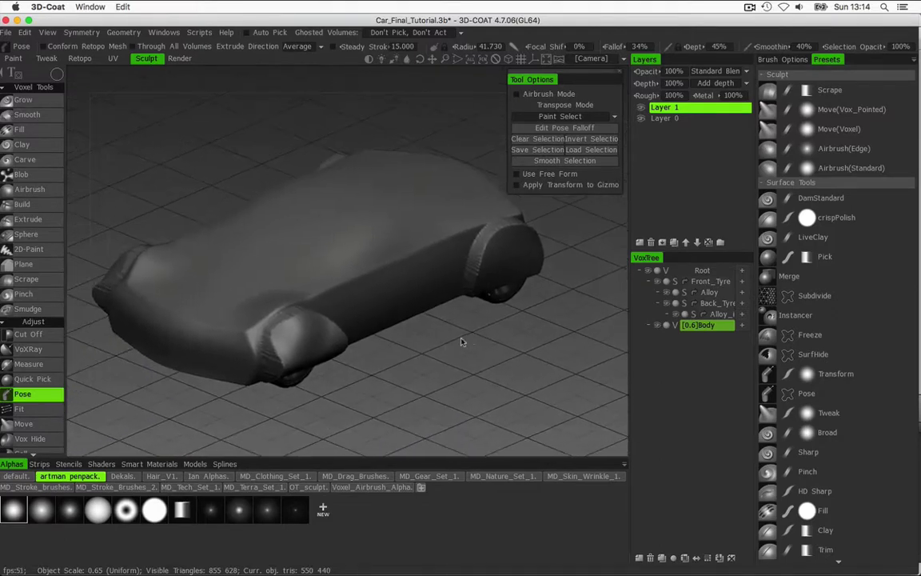
{"action": "right_click", "coordinate": [712, 327]}
{"action": "key", "text": "space"}
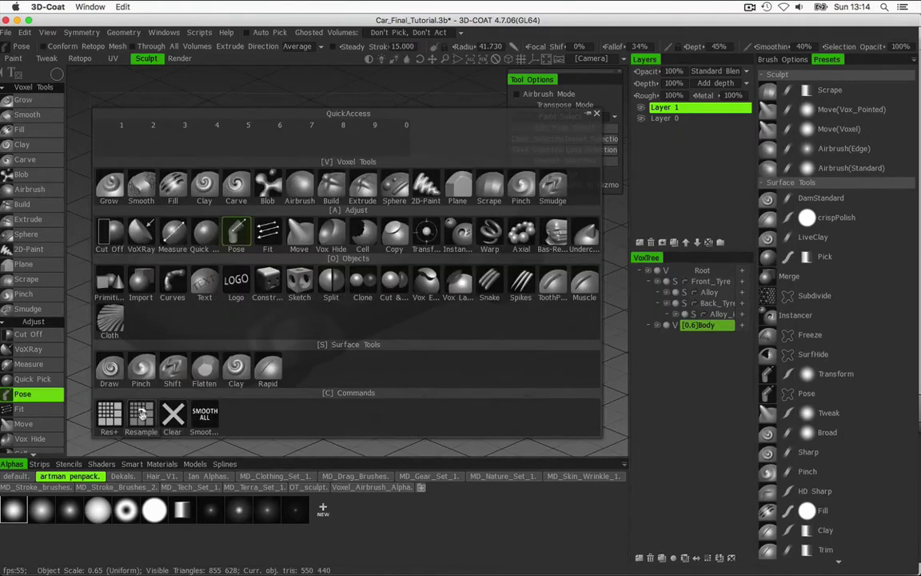
{"action": "left_click", "coordinate": [140, 414]}
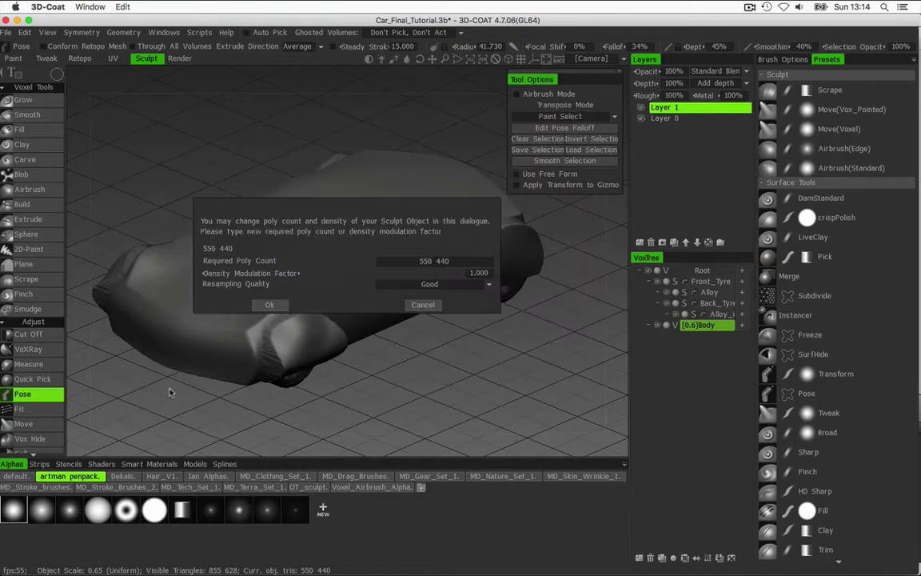
{"action": "left_click", "coordinate": [270, 304]}
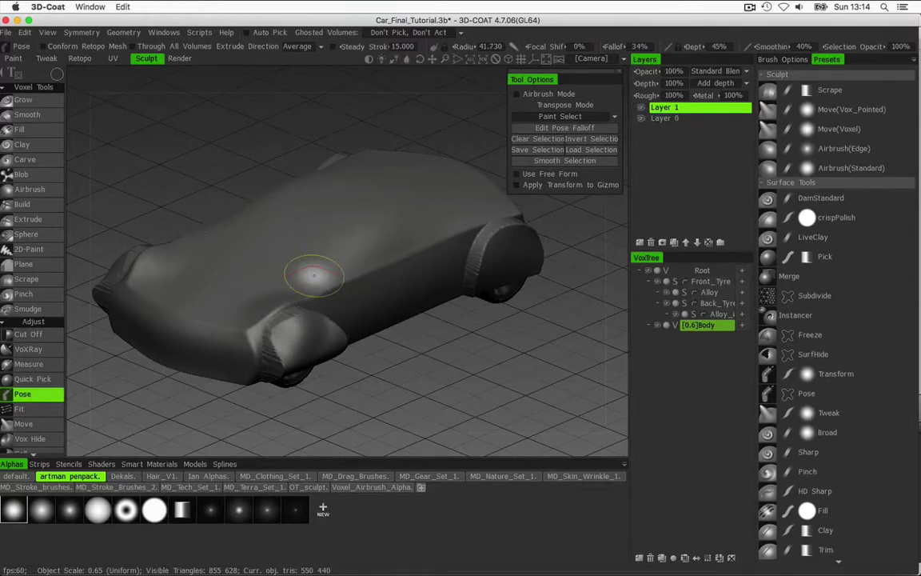
Apply Smooth All to the Body volume three times to soften the jagged edges of the wheel arches
{"action": "key", "text": "space"}
{"action": "left_click", "coordinate": [170, 408]}
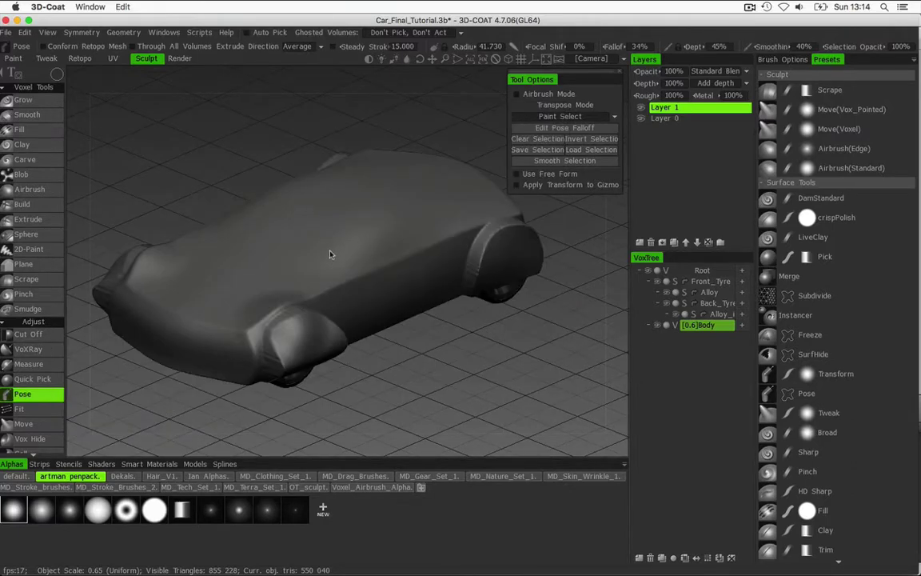
{"action": "key", "text": "space"}
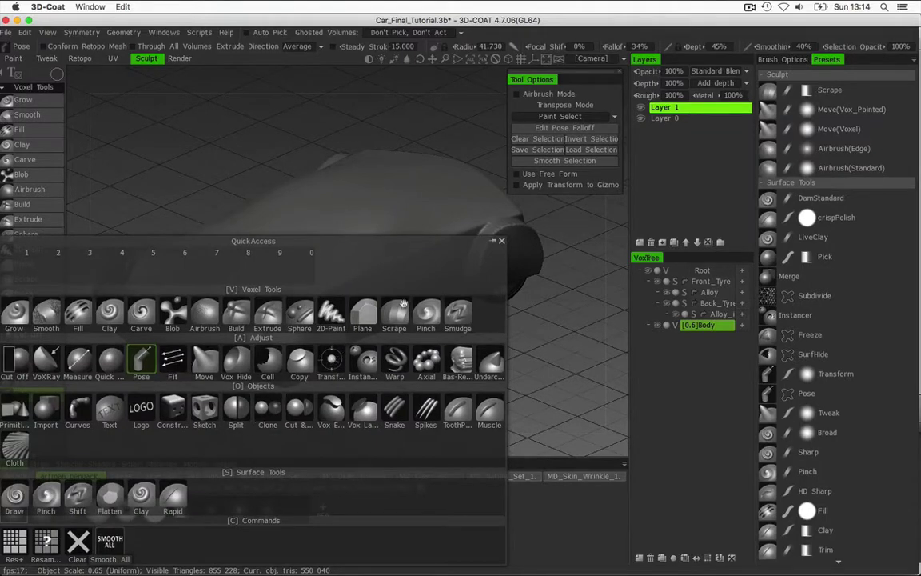
{"action": "key", "text": "space"}
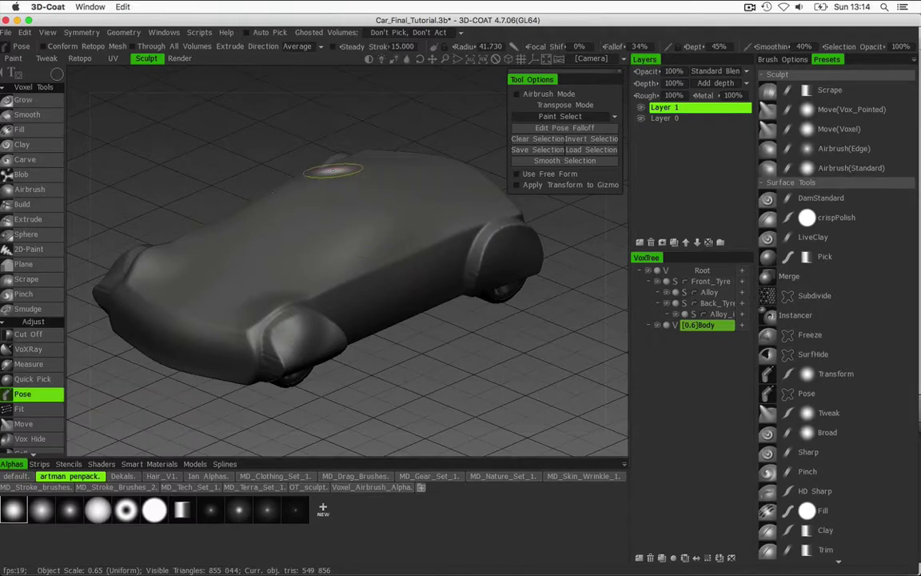
{"action": "key", "text": "space"}
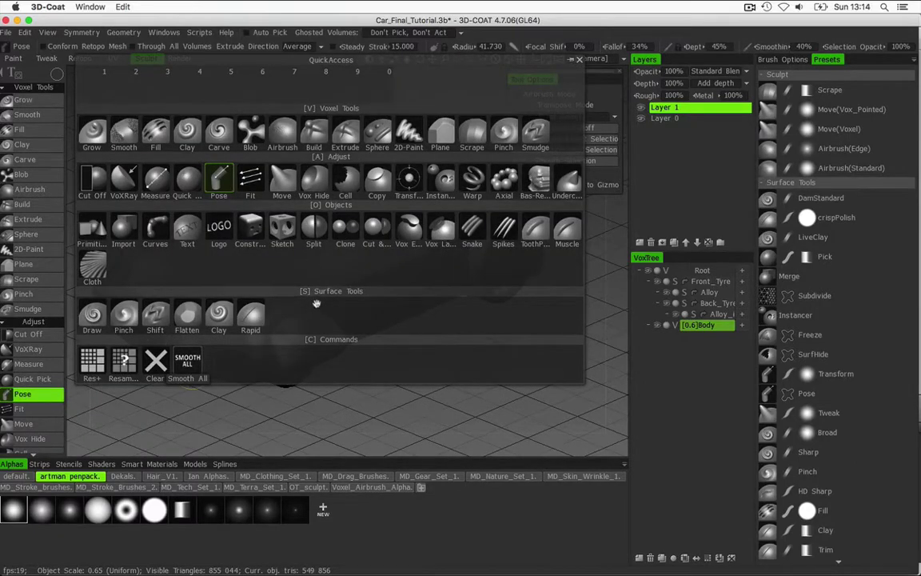
{"action": "key", "text": "space"}
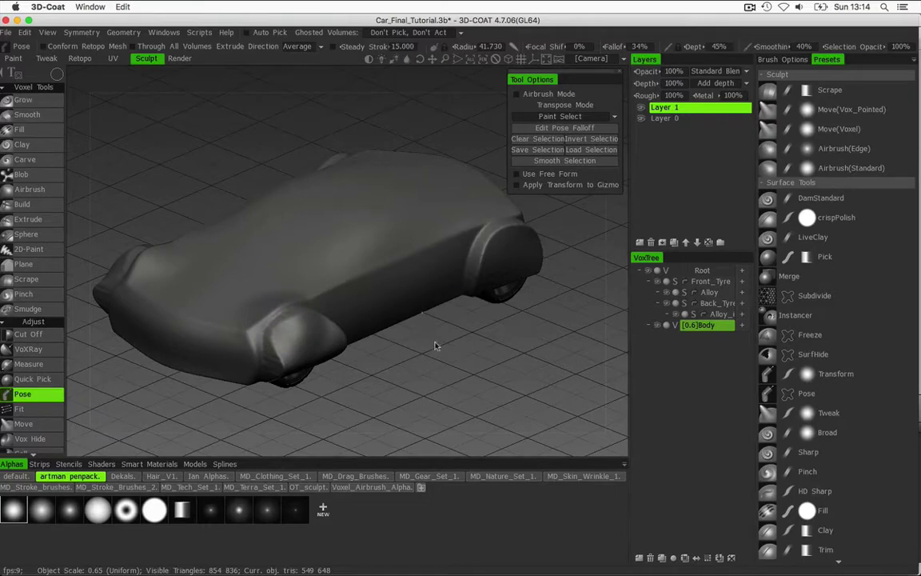
Trim the outer faces of the rear wheel arches from the top view with a rectangular Cut Off about 77 × 203 mm
{"action": "left_click_drag", "start_coordinate": [435, 345], "coordinate": [505, 408]}
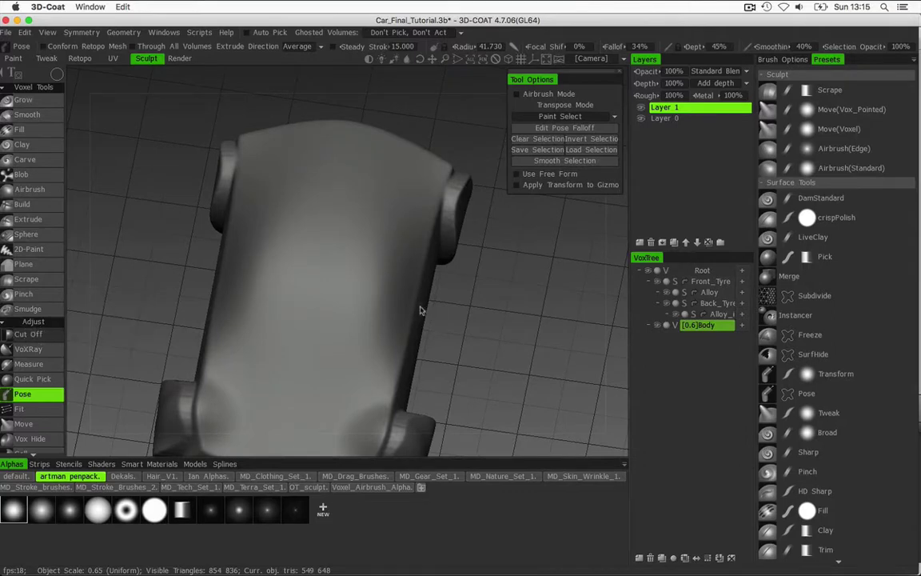
{"action": "key", "text": "k"}
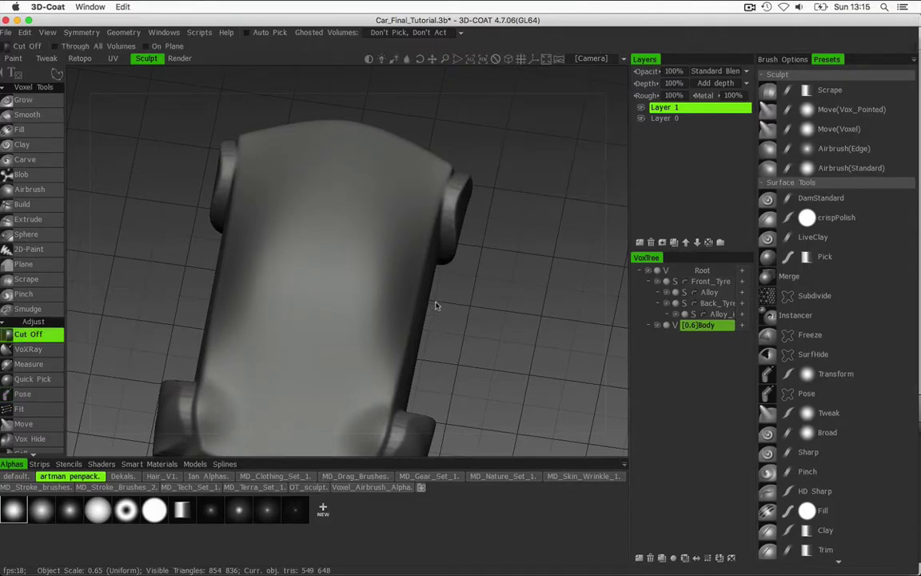
{"action": "left_click_drag", "start_coordinate": [436, 306], "coordinate": [466, 325], "text": "alt"}
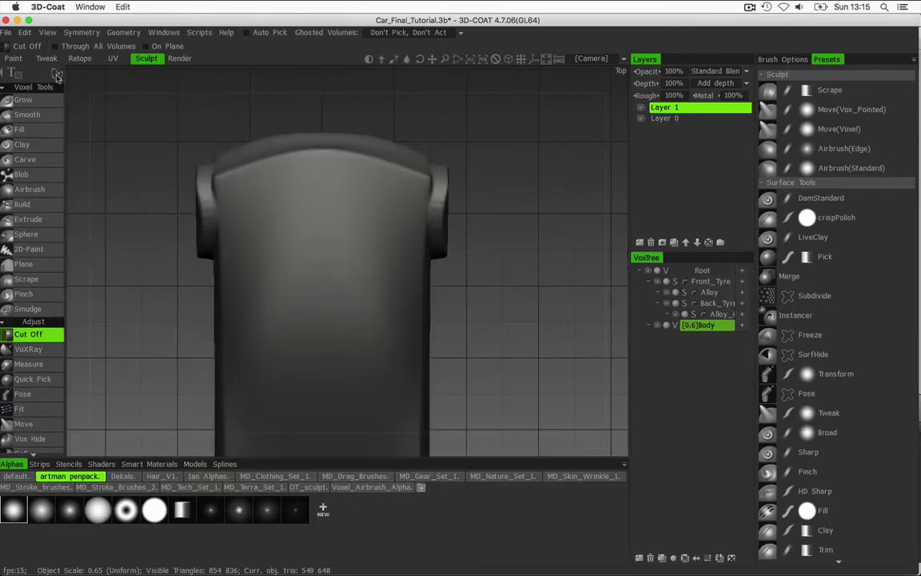
{"action": "mouse_move", "coordinate": [57, 76]}
{"action": "left_click_drag", "start_coordinate": [491, 134], "coordinate": [438, 281]}
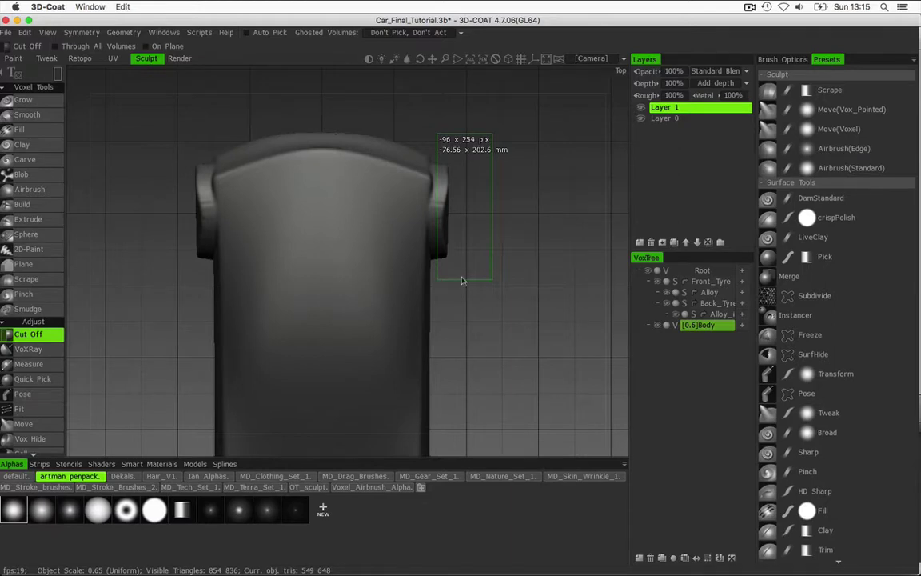
{"action": "left_click_drag", "start_coordinate": [462, 280], "coordinate": [462, 280]}
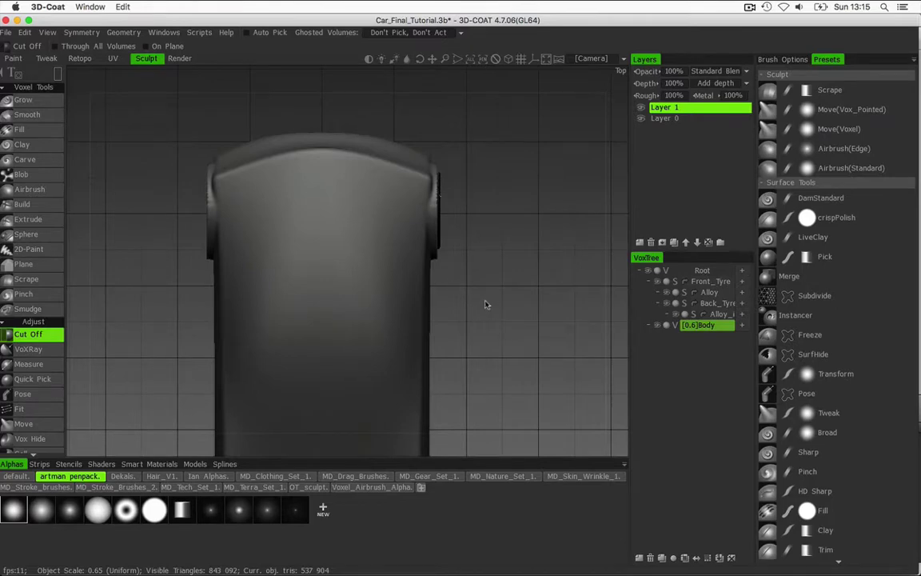
Trim the outer faces of the front wheel arches from the top view with rectangular Cut Off shapes until nearly flush with the body sides
{"action": "right_click_drag", "start_coordinate": [450, 291], "coordinate": [362, 158]}
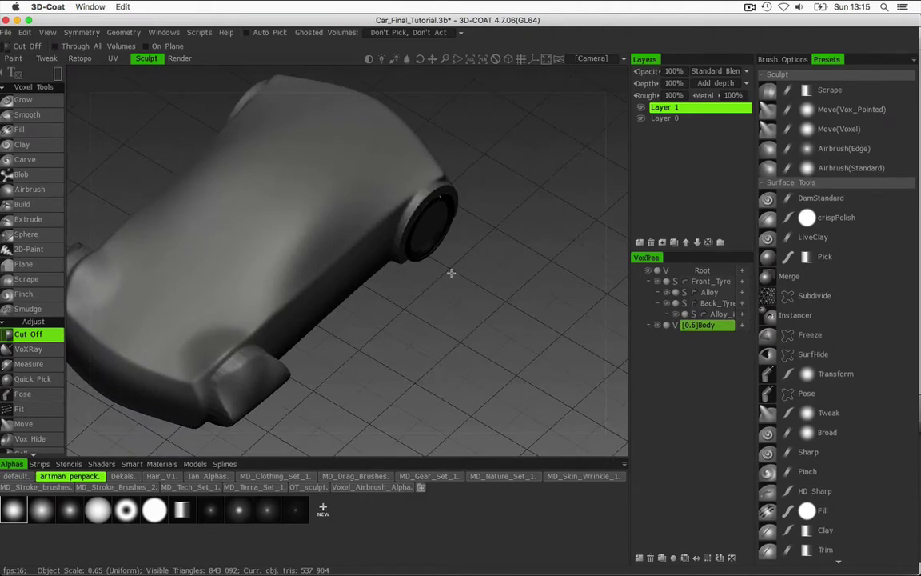
{"action": "right_click_drag", "start_coordinate": [467, 277], "coordinate": [380, 198]}
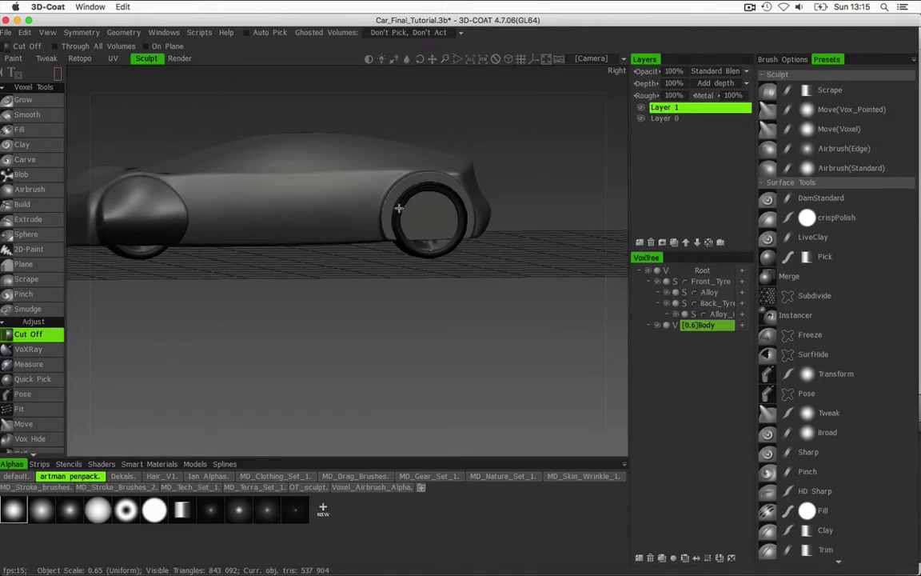
{"action": "right_click_drag", "start_coordinate": [482, 219], "coordinate": [489, 228]}
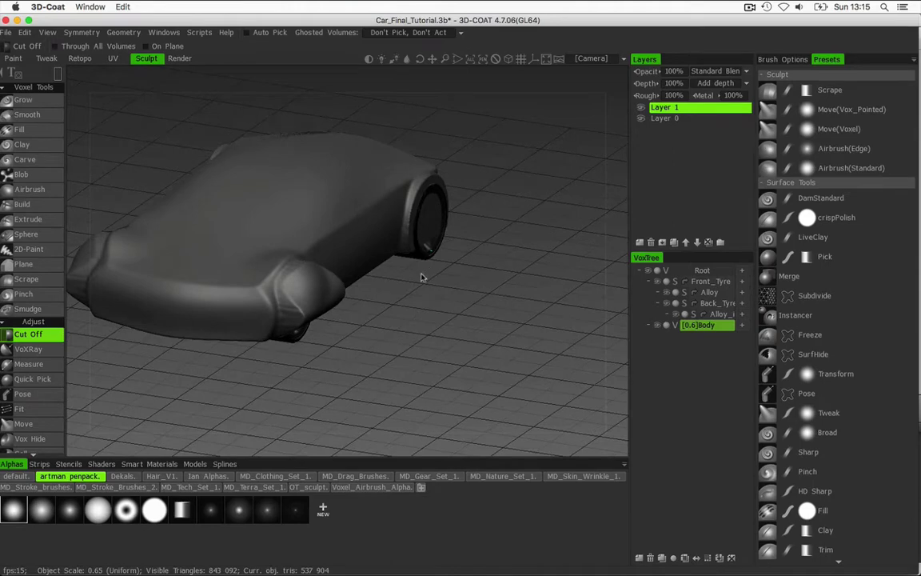
{"action": "right_click_drag", "start_coordinate": [338, 294], "coordinate": [410, 303]}
{"action": "middle_click_drag", "start_coordinate": [410, 303], "coordinate": [427, 179]}
{"action": "scroll", "coordinate": [520, 326], "scroll_direction": "up", "scroll_amount": 3}
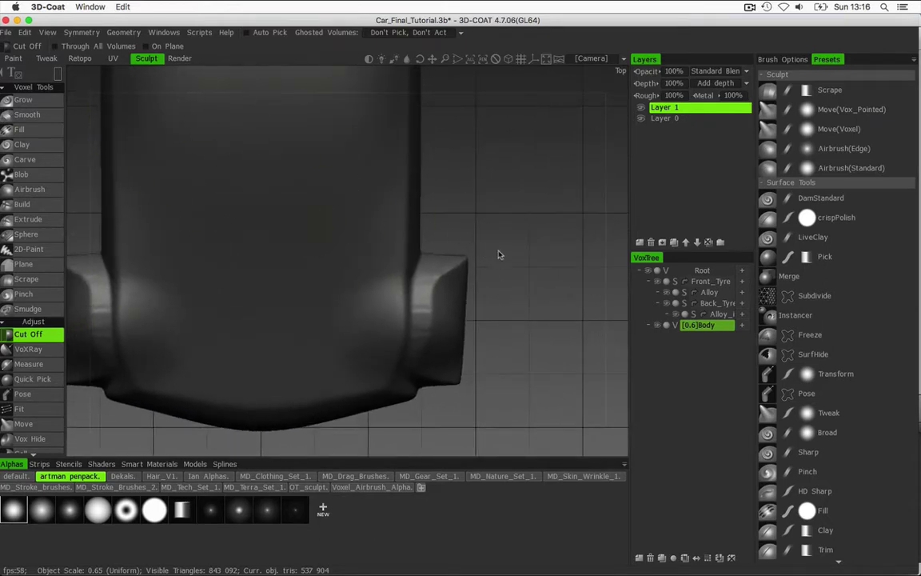
{"action": "left_click_drag", "start_coordinate": [499, 222], "coordinate": [432, 423]}
{"action": "mouse_move", "coordinate": [462, 302]}
{"action": "middle_mouse_down"}
{"action": "mouse_move", "coordinate": [366, 162]}
{"action": "mouse_move", "coordinate": [452, 298]}
{"action": "middle_mouse_up"}
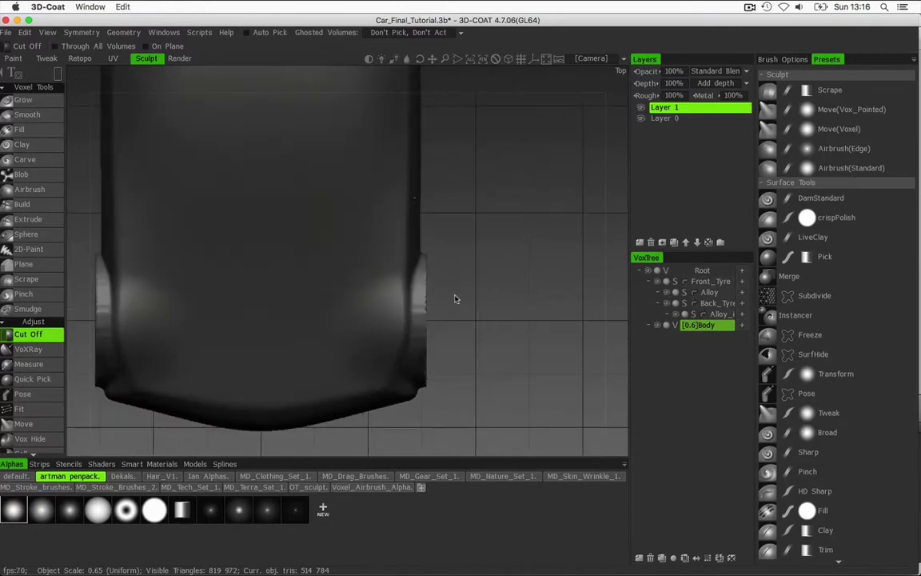
{"action": "left_click_drag", "start_coordinate": [486, 228], "coordinate": [432, 400]}
{"action": "left_click_drag", "start_coordinate": [478, 233], "coordinate": [422, 401]}
Try a circular Cut Off around the front tyre from the right view, check the hood surface, and undo the cut
{"action": "middle_click_drag", "start_coordinate": [436, 399], "coordinate": [323, 160]}
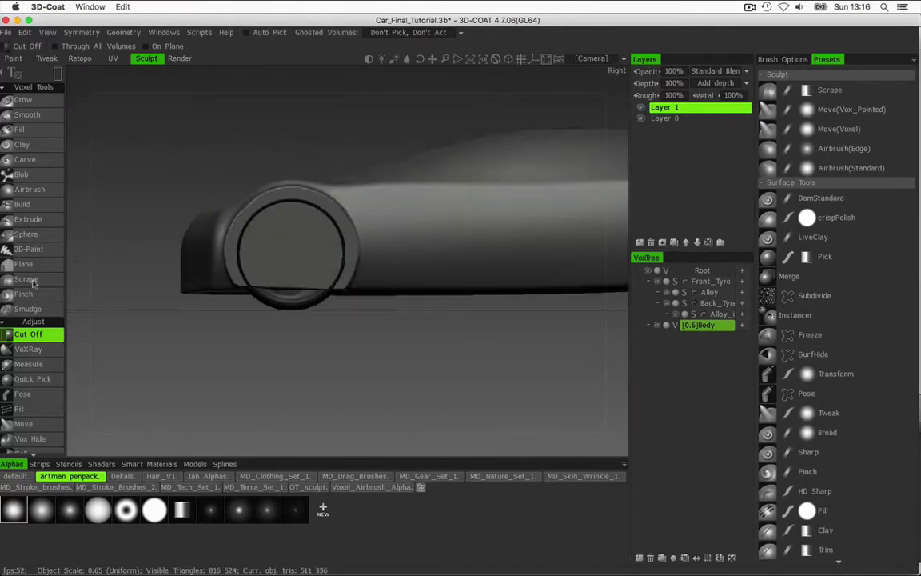
{"action": "left_click", "coordinate": [57, 75]}
{"action": "left_click_drag", "start_coordinate": [291, 253], "coordinate": [349, 232]}
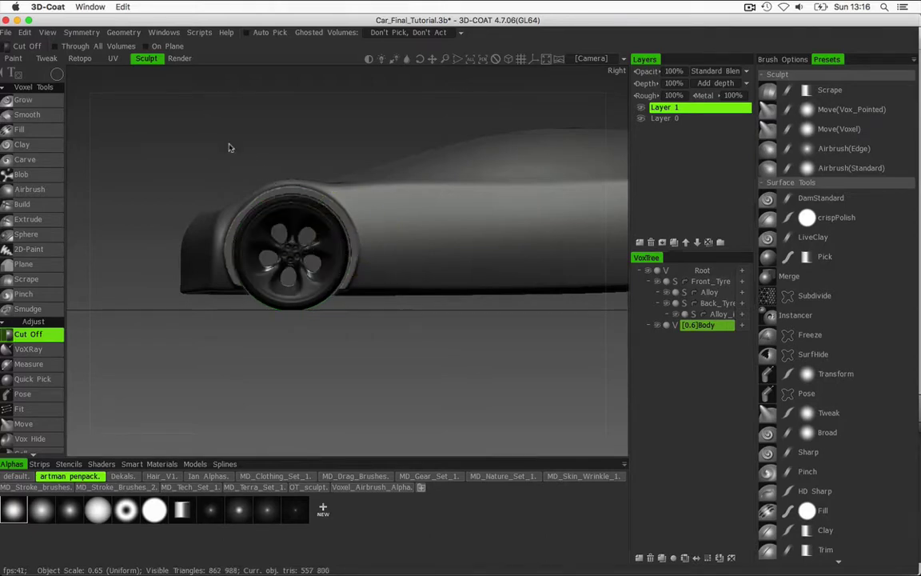
{"action": "right_click_drag", "start_coordinate": [228, 147], "coordinate": [232, 178]}
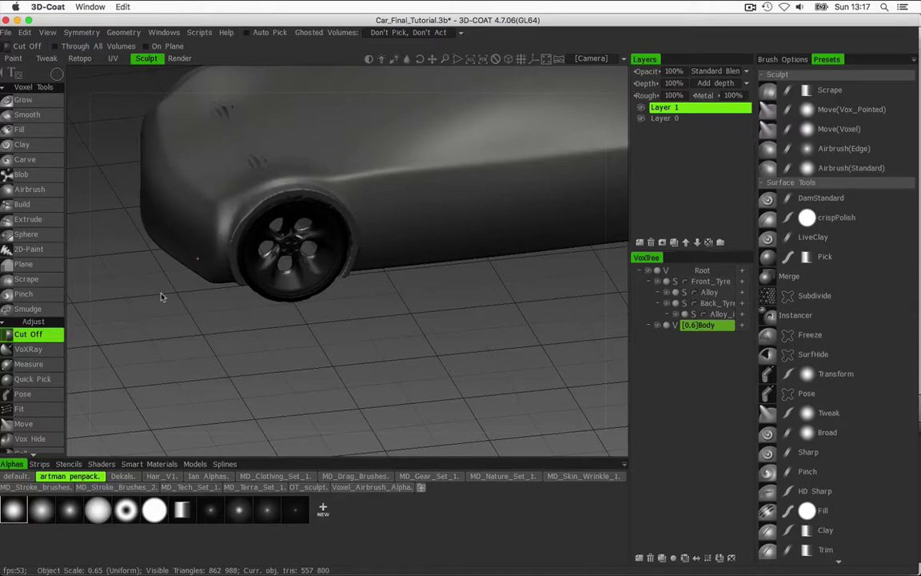
{"action": "mouse_move", "coordinate": [204, 313]}
{"action": "right_mouse_down"}
{"action": "mouse_move", "coordinate": [251, 356]}
{"action": "mouse_move", "coordinate": [239, 336]}
{"action": "right_mouse_up"}
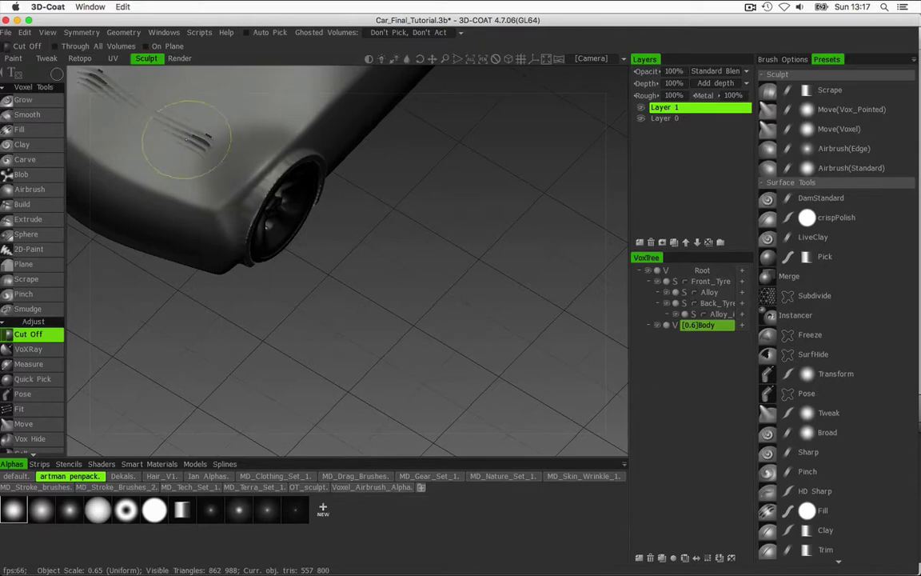
{"action": "right_click_drag", "start_coordinate": [187, 141], "coordinate": [246, 345]}
{"action": "key", "text": "super+z"}
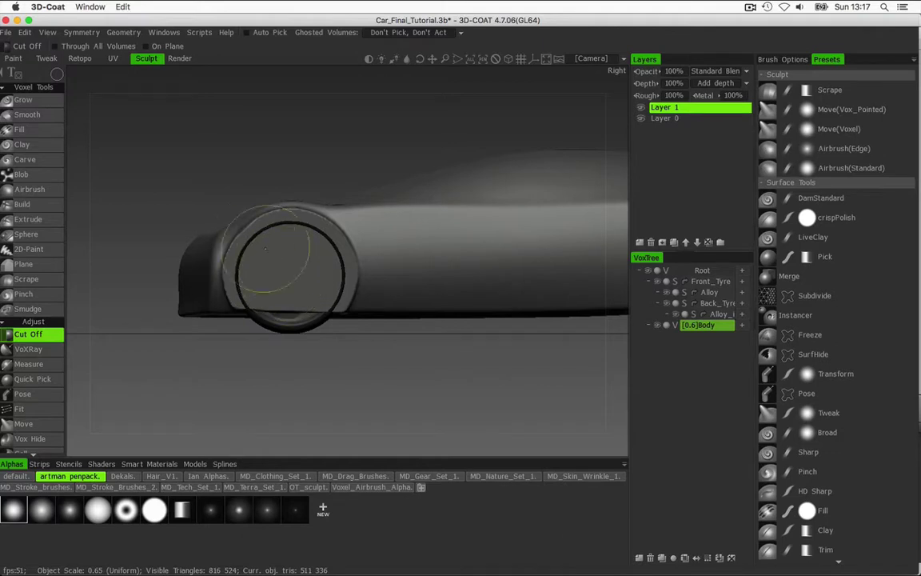
Try the circular front wheel opening once more, inspect the arch and hood from above, and undo the cut
{"action": "mouse_move", "coordinate": [59, 75]}
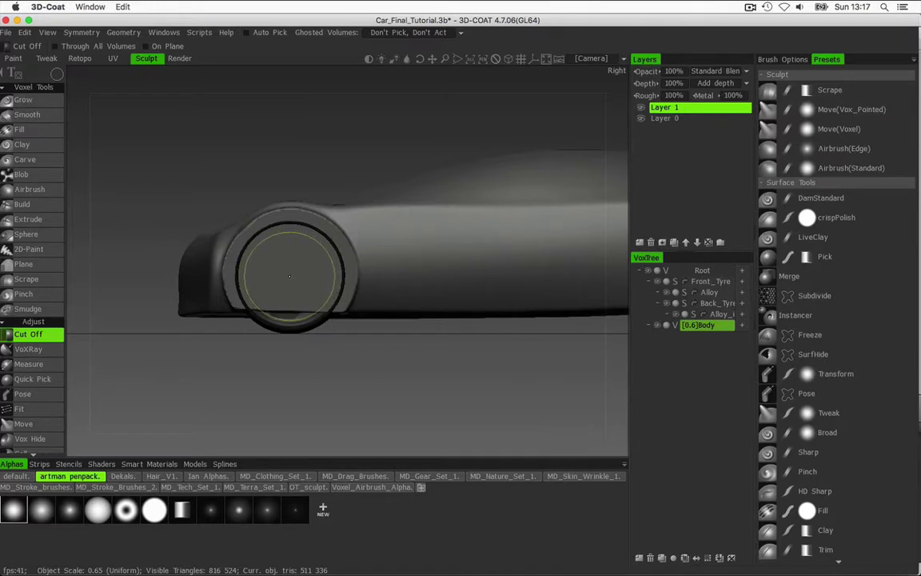
{"action": "left_click_drag", "start_coordinate": [290, 273], "coordinate": [346, 235]}
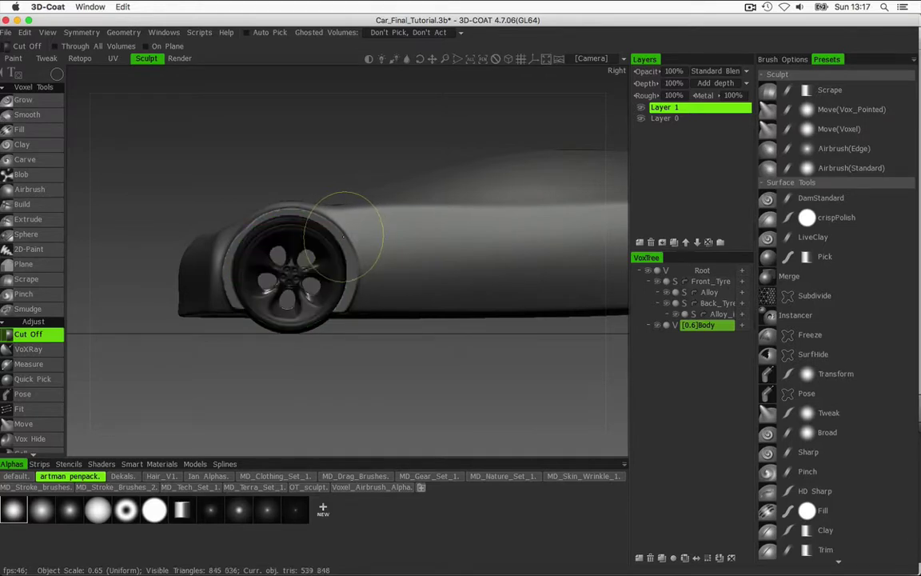
{"action": "left_click_drag", "start_coordinate": [211, 140], "coordinate": [283, 213]}
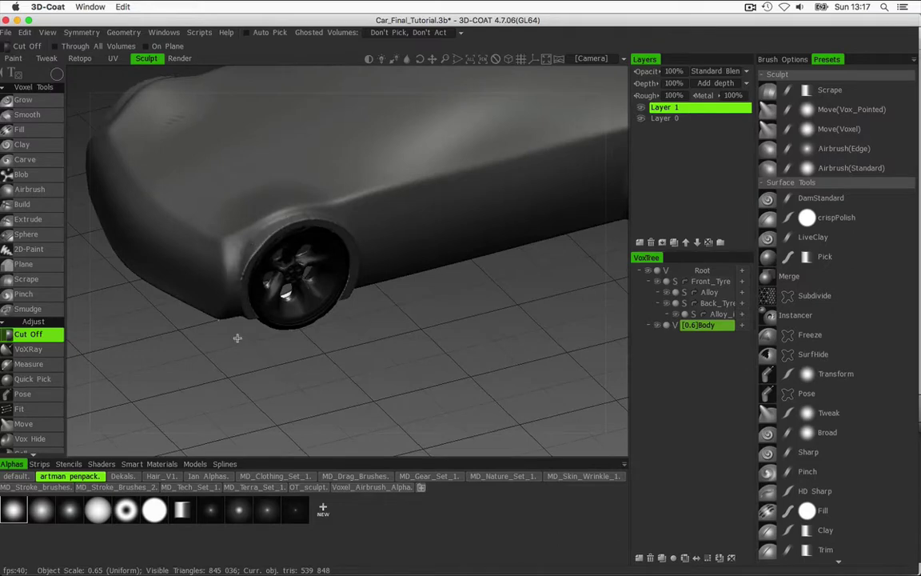
{"action": "mouse_move", "coordinate": [237, 337]}
{"action": "left_mouse_down"}
{"action": "mouse_move", "coordinate": [271, 350]}
{"action": "mouse_move", "coordinate": [220, 318]}
{"action": "left_mouse_up"}
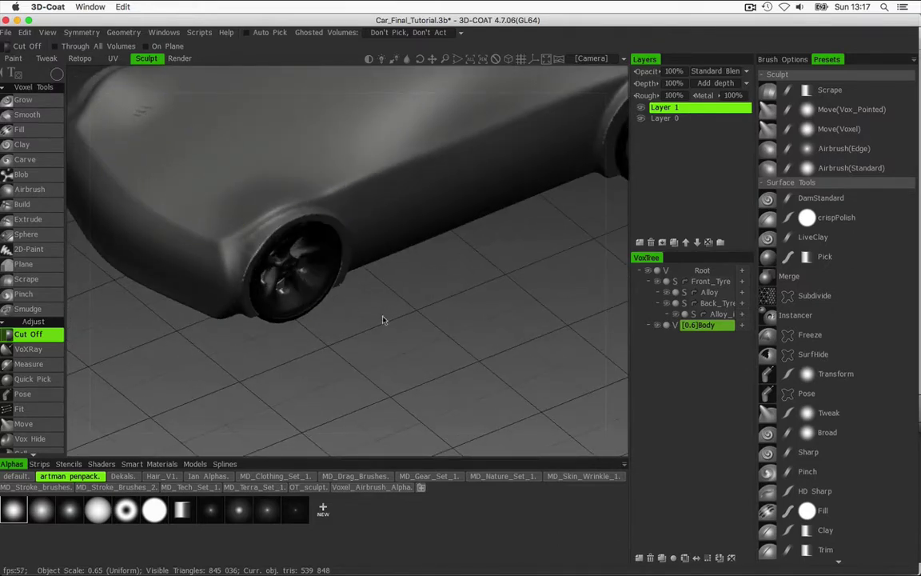
{"action": "left_click_drag", "start_coordinate": [382, 320], "coordinate": [301, 262]}
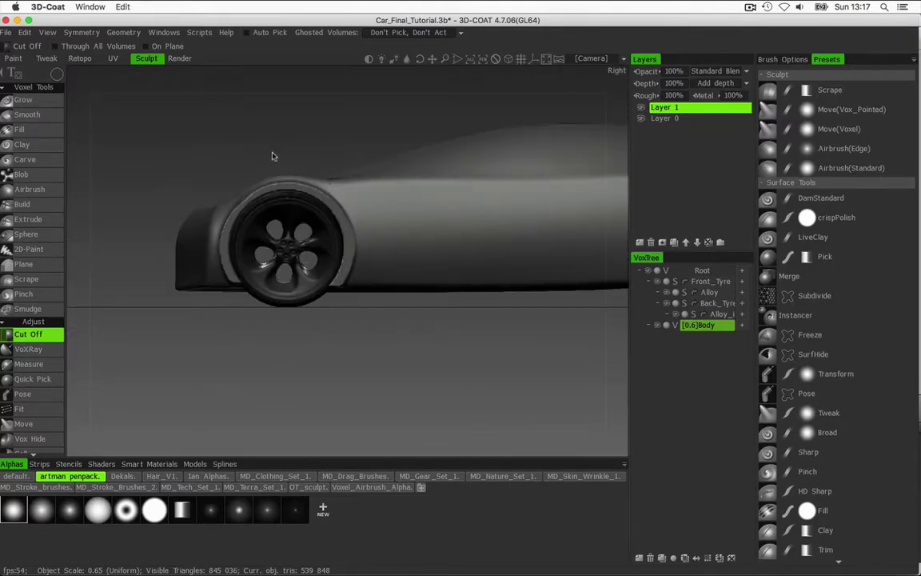
{"action": "key", "text": "ctrl+z"}
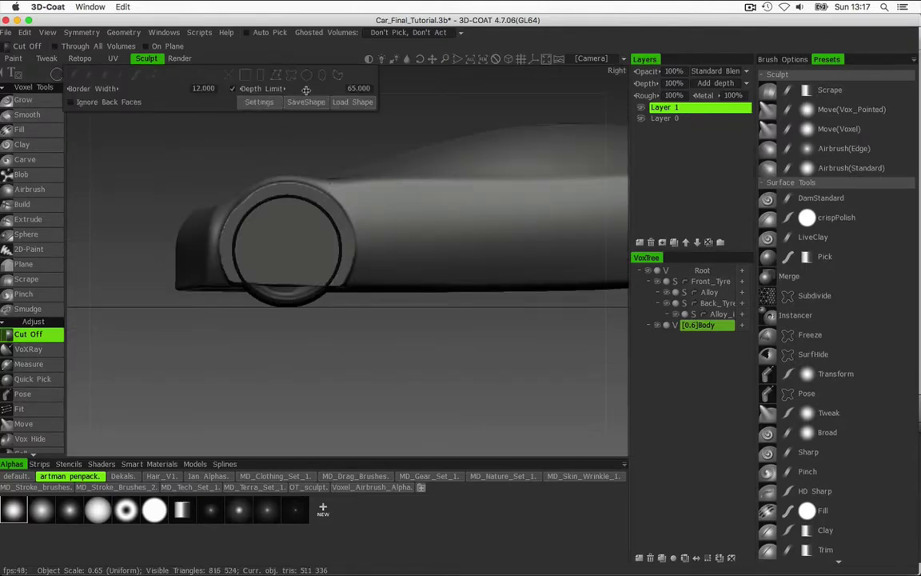
Set the Cut Off depth limit to 65 and cut a circular opening slightly larger than the tyre into the front wheel arch
{"action": "left_click_drag", "start_coordinate": [311, 88], "coordinate": [306, 89]}
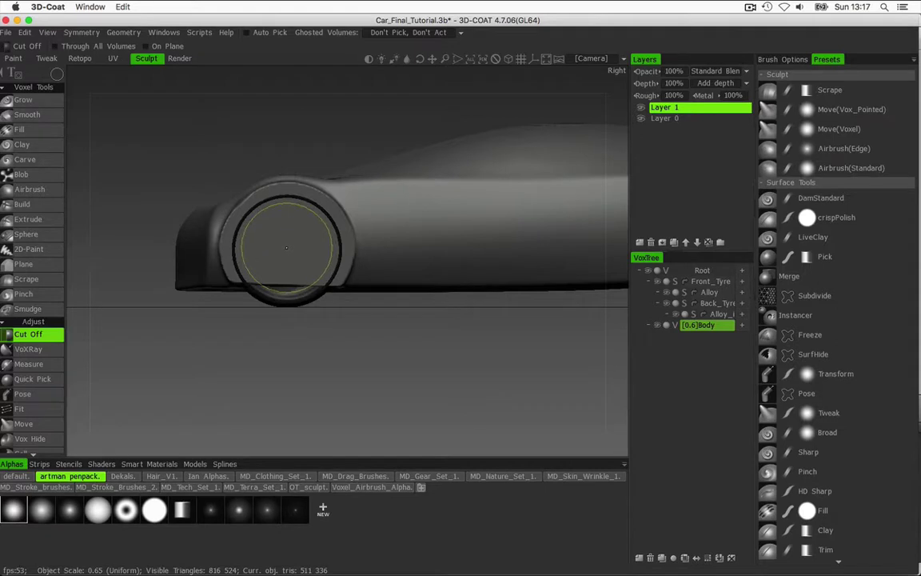
{"action": "left_click_drag", "start_coordinate": [286, 247], "coordinate": [345, 220]}
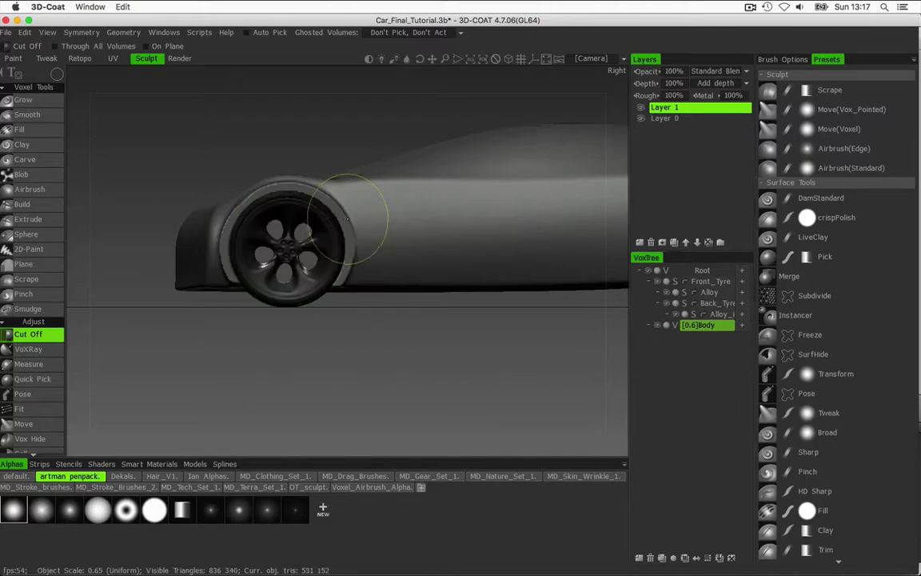
Check the underside of the front wheel wells and cut a matching circular opening around the rear tyre from the right view
{"action": "mouse_move", "coordinate": [197, 129]}
{"action": "left_mouse_down"}
{"action": "mouse_move", "coordinate": [267, 170]}
{"action": "mouse_move", "coordinate": [367, 197]}
{"action": "mouse_move", "coordinate": [487, 180]}
{"action": "mouse_move", "coordinate": [498, 166]}
{"action": "mouse_move", "coordinate": [463, 175]}
{"action": "left_mouse_up"}
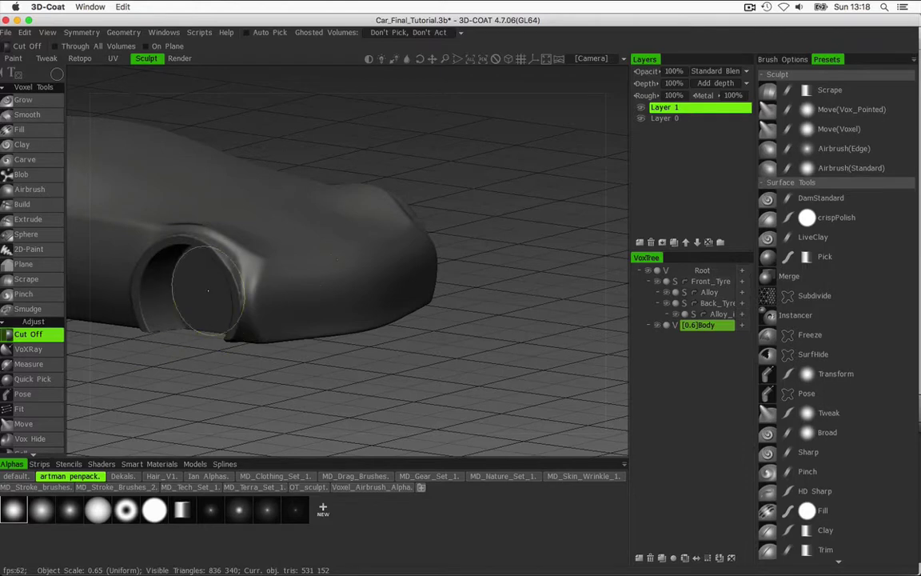
{"action": "mouse_move", "coordinate": [463, 151]}
{"action": "left_mouse_down"}
{"action": "mouse_move", "coordinate": [403, 183]}
{"action": "mouse_move", "coordinate": [442, 163]}
{"action": "mouse_move", "coordinate": [426, 171]}
{"action": "mouse_move", "coordinate": [493, 106]}
{"action": "mouse_move", "coordinate": [471, 177]}
{"action": "left_mouse_up"}
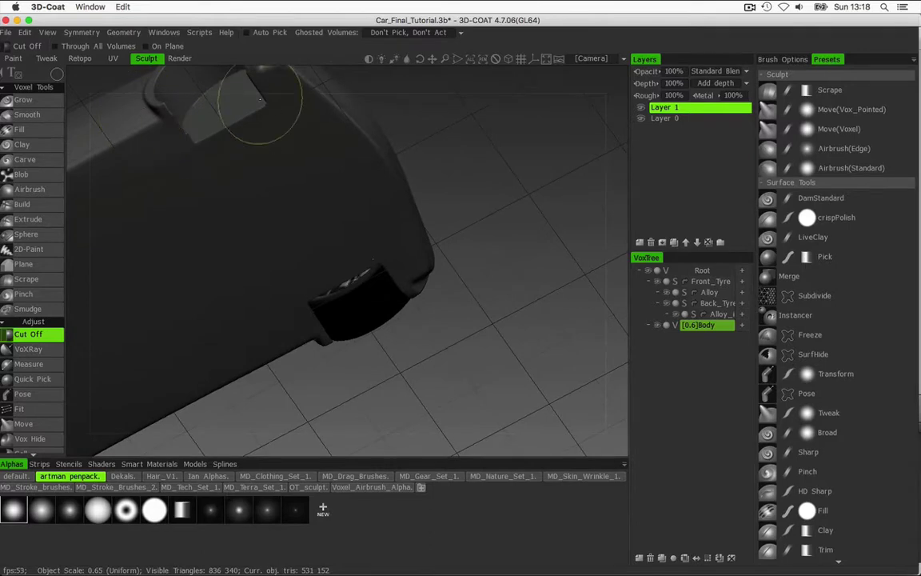
{"action": "right_click_drag", "start_coordinate": [403, 252], "coordinate": [327, 327]}
{"action": "right_click_drag", "start_coordinate": [426, 335], "coordinate": [366, 349]}
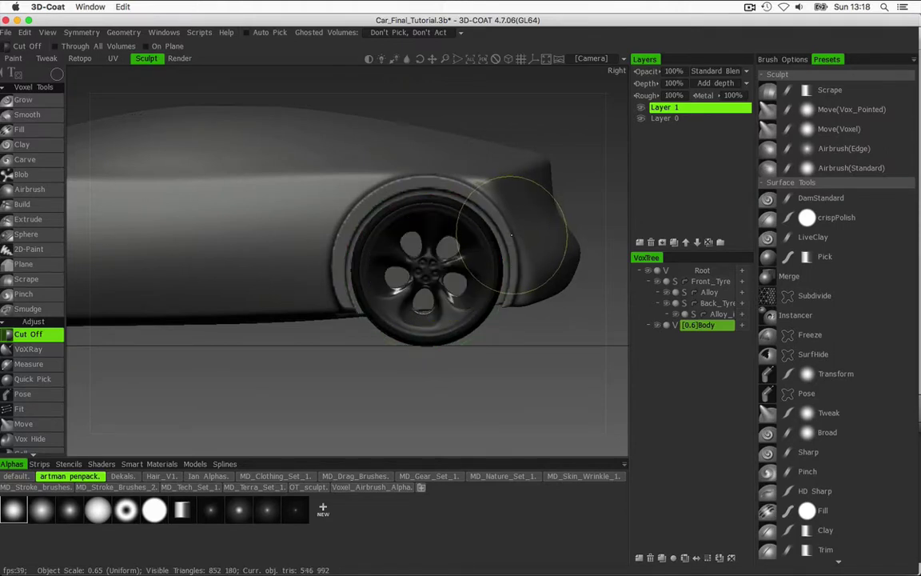
Apply Smooth All to the Body volume twice to soften the freshly cut wheel arch edges
{"action": "left_click_drag", "start_coordinate": [306, 258], "coordinate": [436, 310], "text": "alt"}
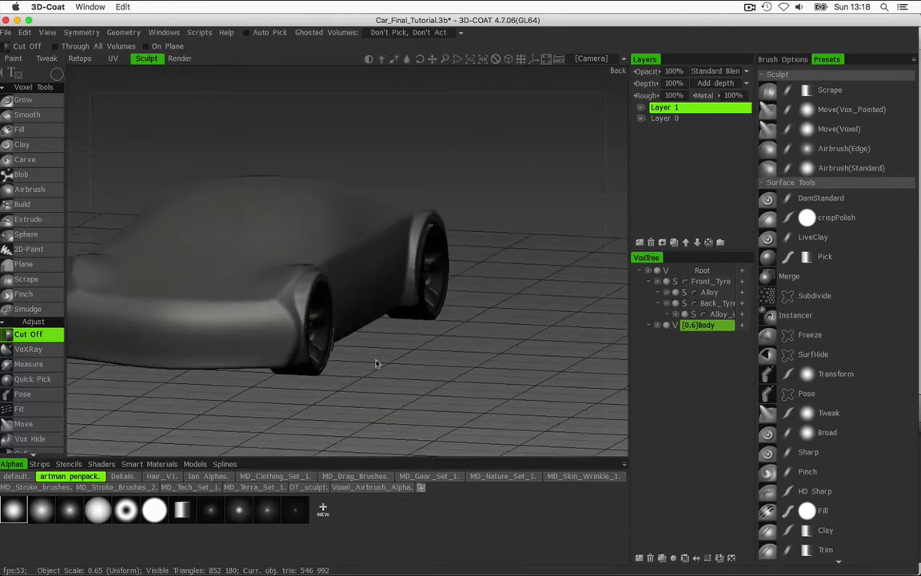
{"action": "left_click_drag", "start_coordinate": [399, 352], "coordinate": [369, 311], "text": "alt"}
{"action": "left_click_drag", "start_coordinate": [424, 296], "coordinate": [403, 375], "text": "alt"}
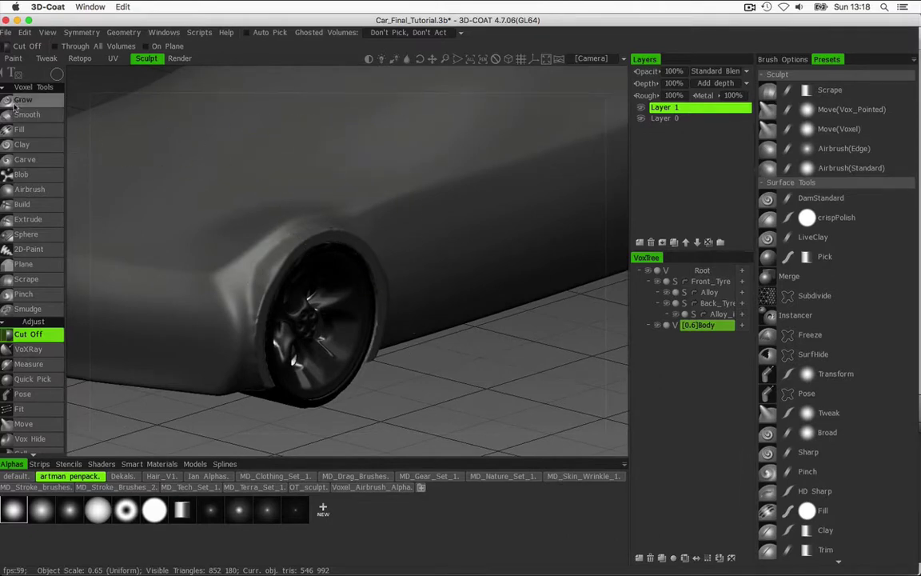
{"action": "key", "text": "space"}
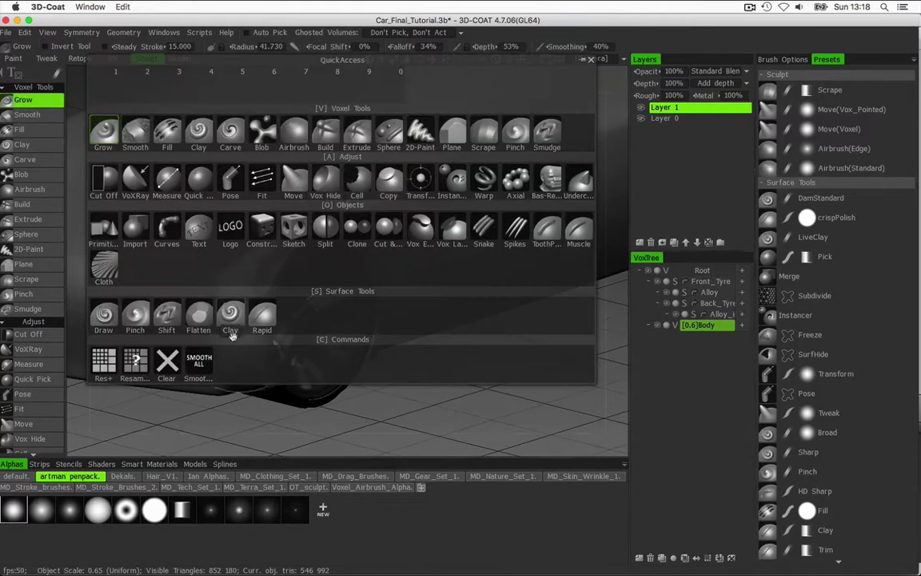
{"action": "left_click", "coordinate": [192, 358]}
{"action": "key", "text": "space"}
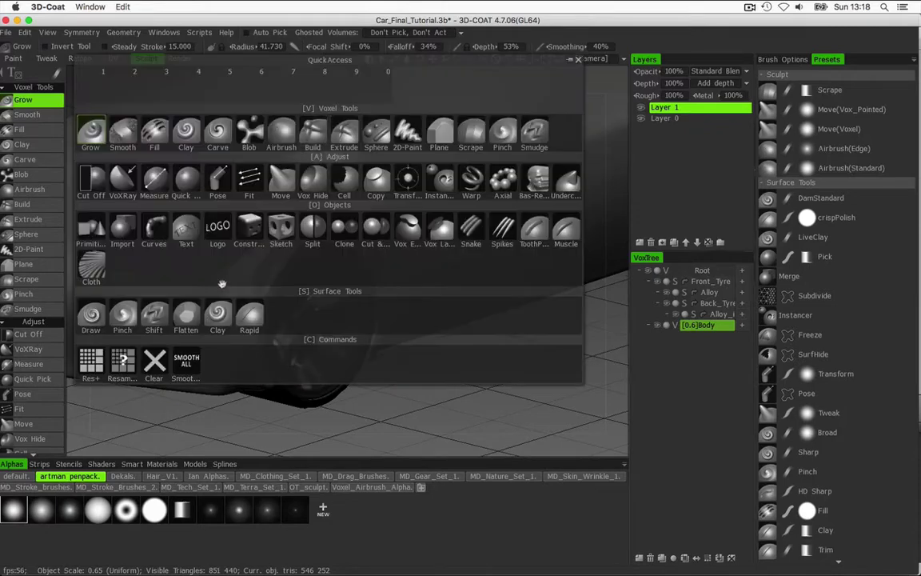
{"action": "left_click", "coordinate": [185, 361]}
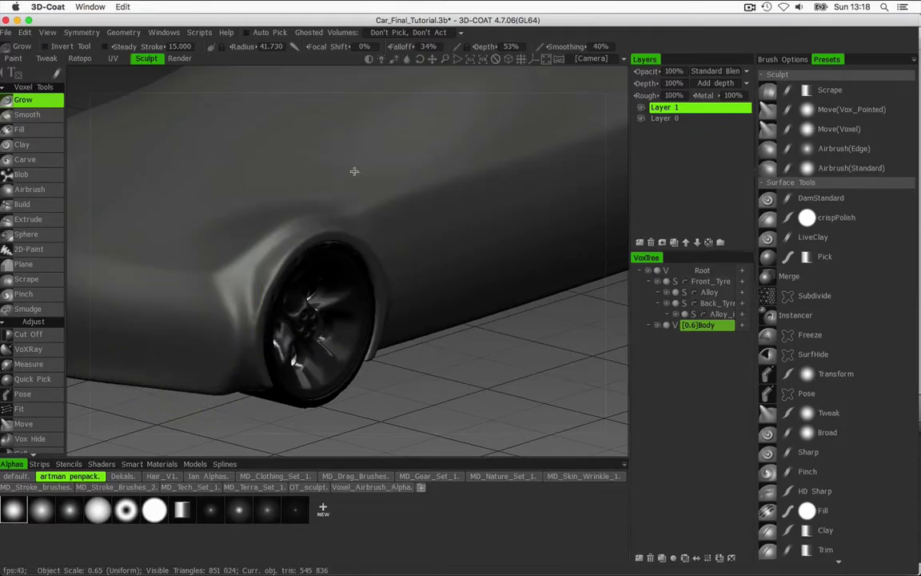
Run Smooth All on the Body volume two more times to further soften the front and rear arch edges
{"action": "middle_click_drag", "start_coordinate": [316, 223], "coordinate": [493, 153]}
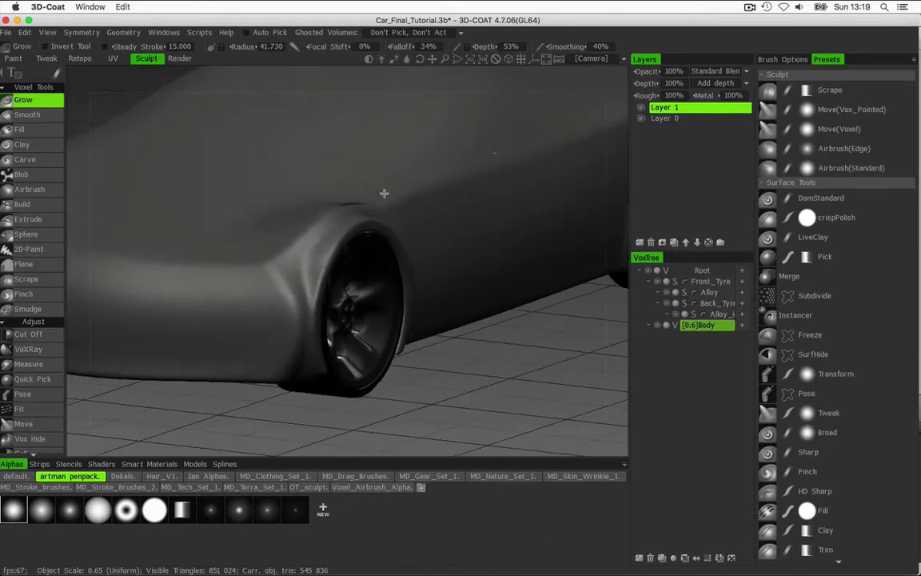
{"action": "middle_click_drag", "start_coordinate": [384, 193], "coordinate": [418, 167]}
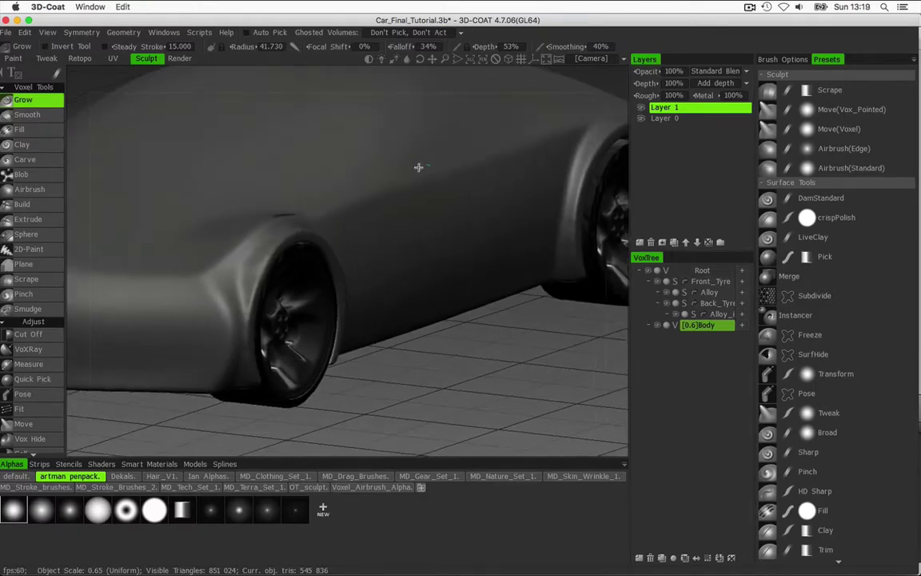
{"action": "key", "text": "space"}
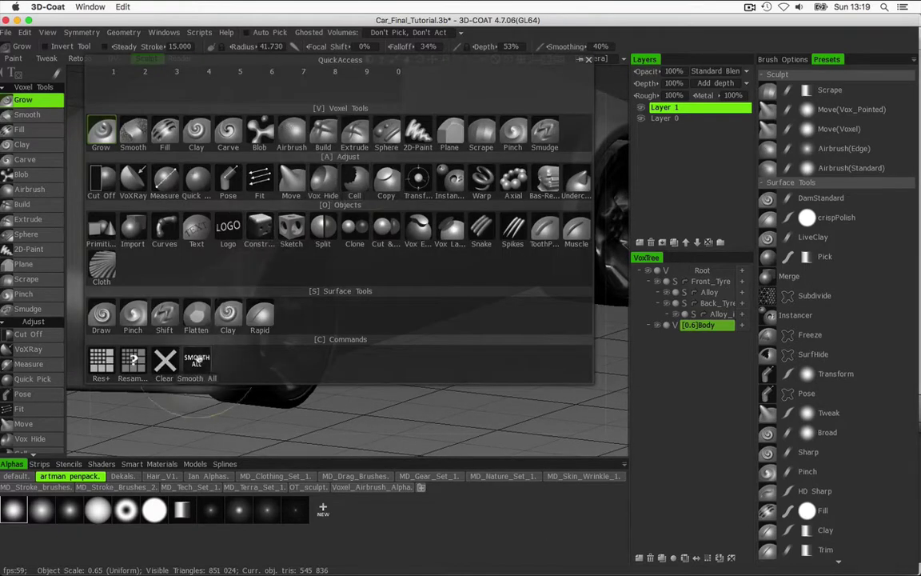
{"action": "key", "text": "space"}
{"action": "key", "text": "space"}
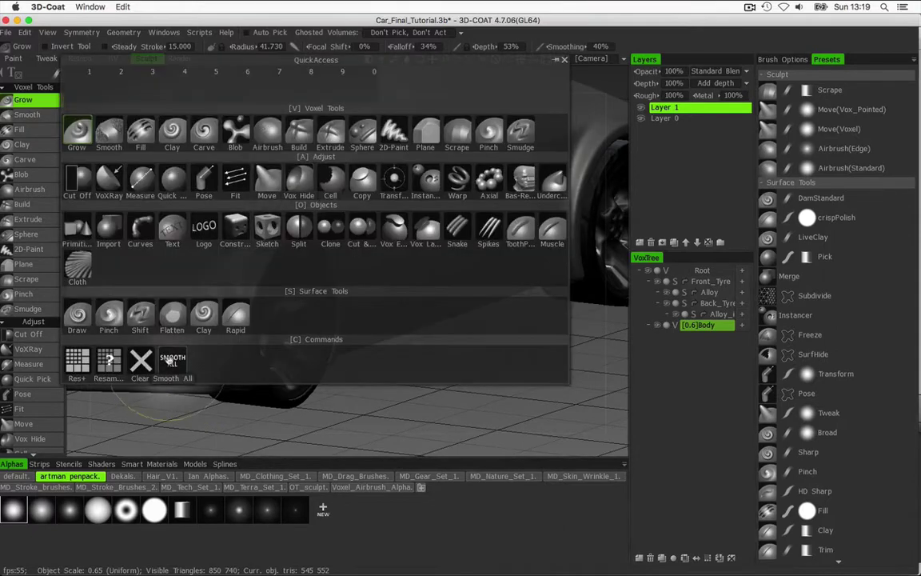
{"action": "key", "text": "space"}
Check the rear corner and front wheel arch, and run Smooth All on the Body volume twice more
{"action": "mouse_move", "coordinate": [366, 180]}
{"action": "middle_mouse_down"}
{"action": "mouse_move", "coordinate": [374, 209]}
{"action": "mouse_move", "coordinate": [343, 242]}
{"action": "mouse_move", "coordinate": [366, 212]}
{"action": "mouse_move", "coordinate": [452, 163]}
{"action": "mouse_move", "coordinate": [197, 173]}
{"action": "mouse_move", "coordinate": [362, 180]}
{"action": "mouse_move", "coordinate": [319, 203]}
{"action": "mouse_move", "coordinate": [359, 199]}
{"action": "middle_mouse_up"}
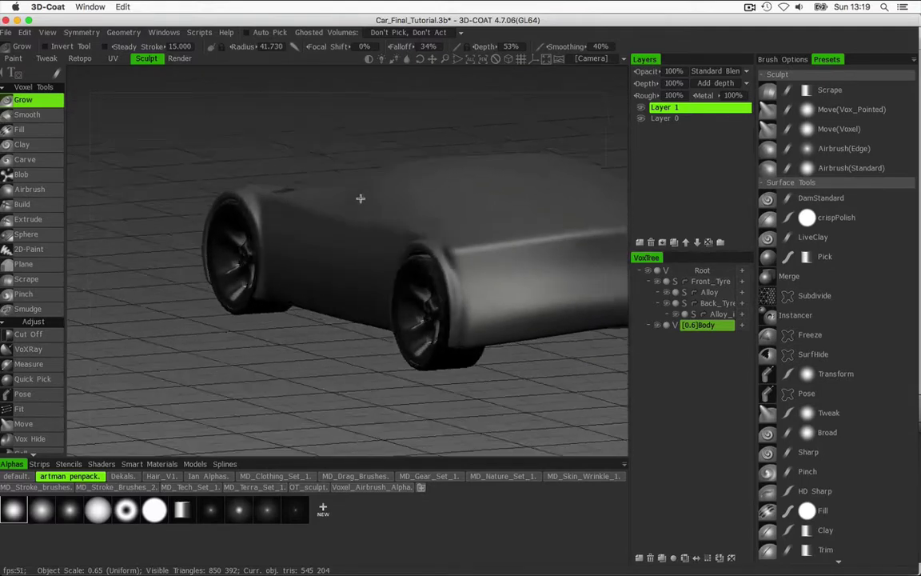
{"action": "middle_click_drag", "start_coordinate": [395, 230], "coordinate": [437, 187]}
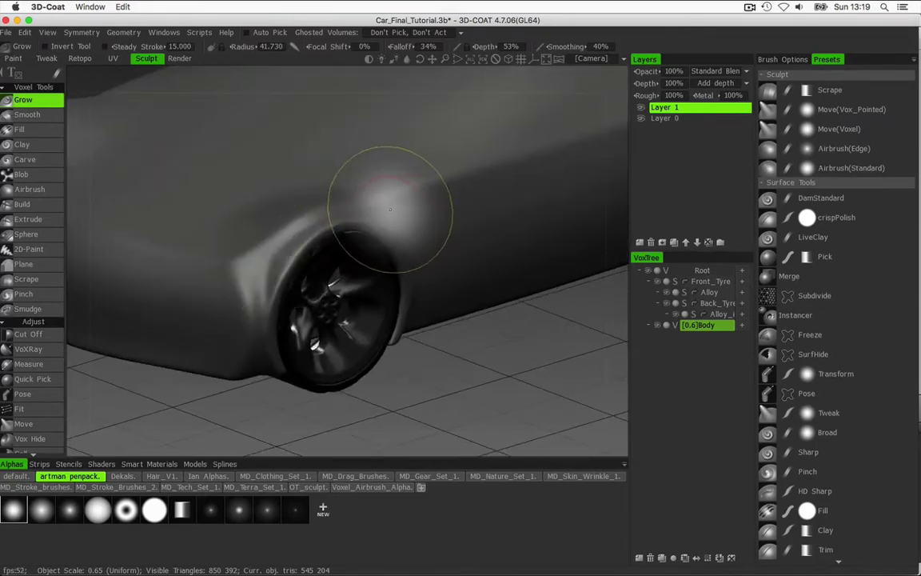
{"action": "key", "text": "space"}
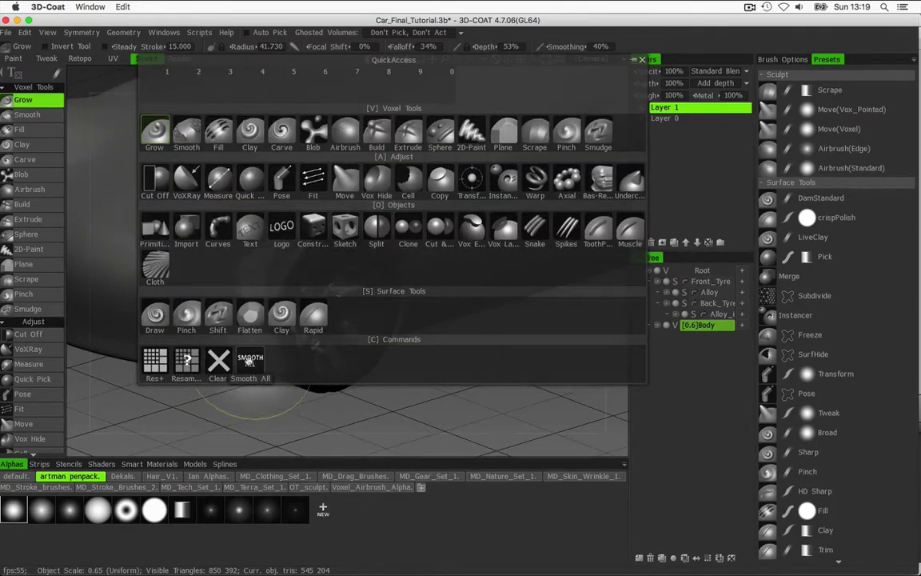
{"action": "left_click", "coordinate": [249, 360]}
{"action": "key", "text": "space"}
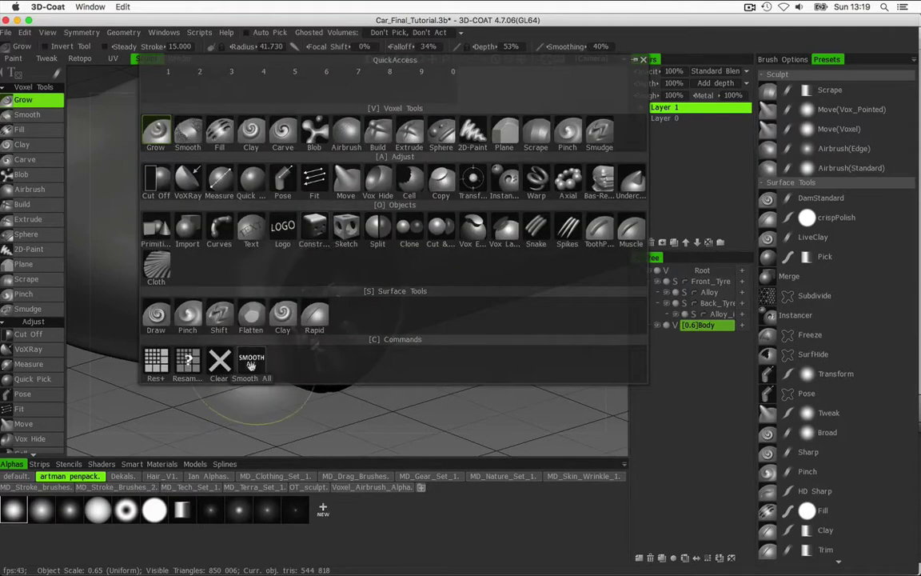
{"action": "key", "text": "space"}
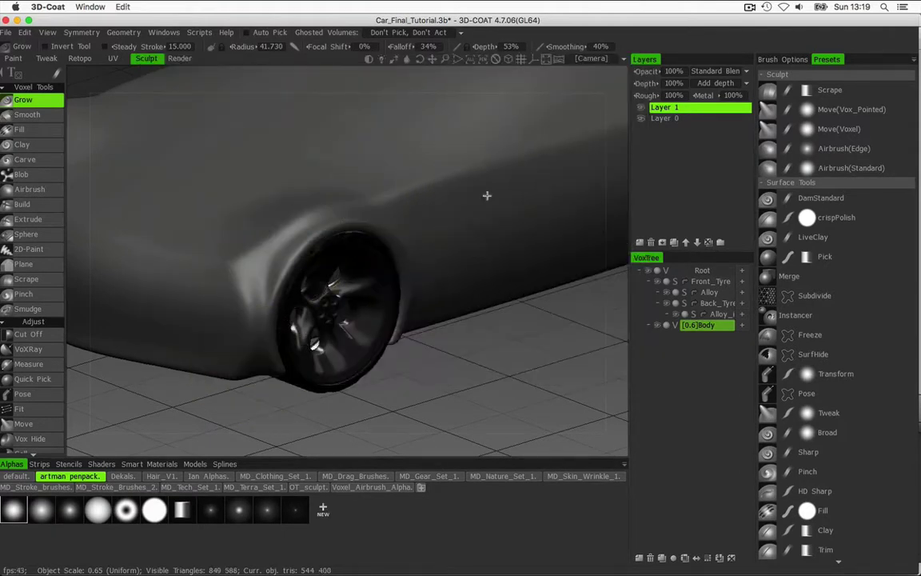
Assign a reflective blue-grey metallic shader from the Legacy set to the Body volume
{"action": "scroll", "coordinate": [314, 211], "scroll_direction": "down", "scroll_amount": 5}
{"action": "right_click_drag", "start_coordinate": [475, 185], "coordinate": [385, 206]}
{"action": "right_click_drag", "start_coordinate": [409, 335], "coordinate": [367, 313]}
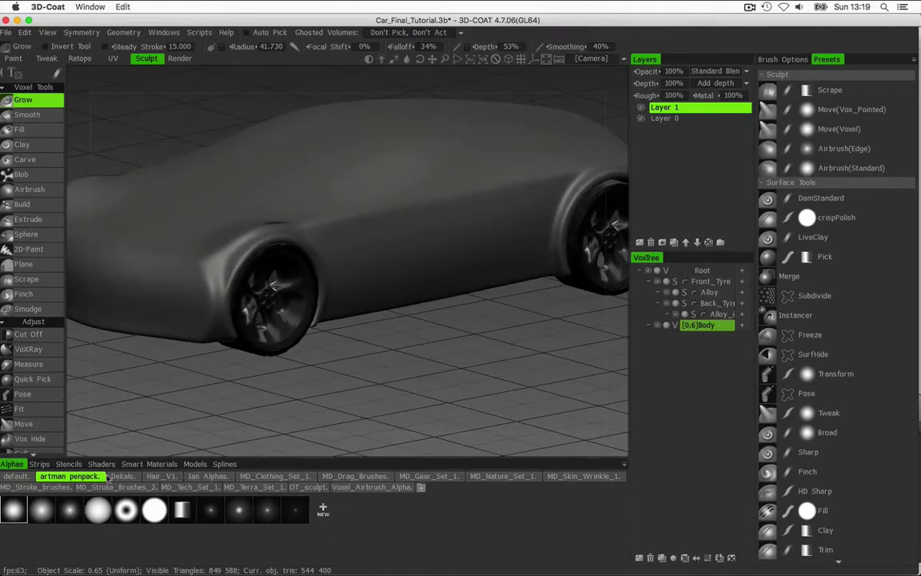
{"action": "left_click", "coordinate": [102, 463]}
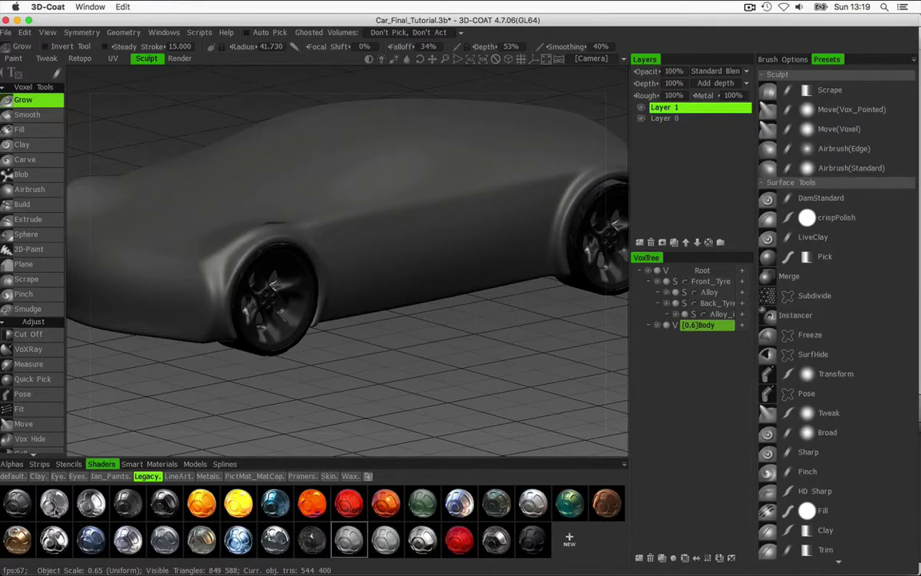
{"action": "left_click", "coordinate": [164, 540]}
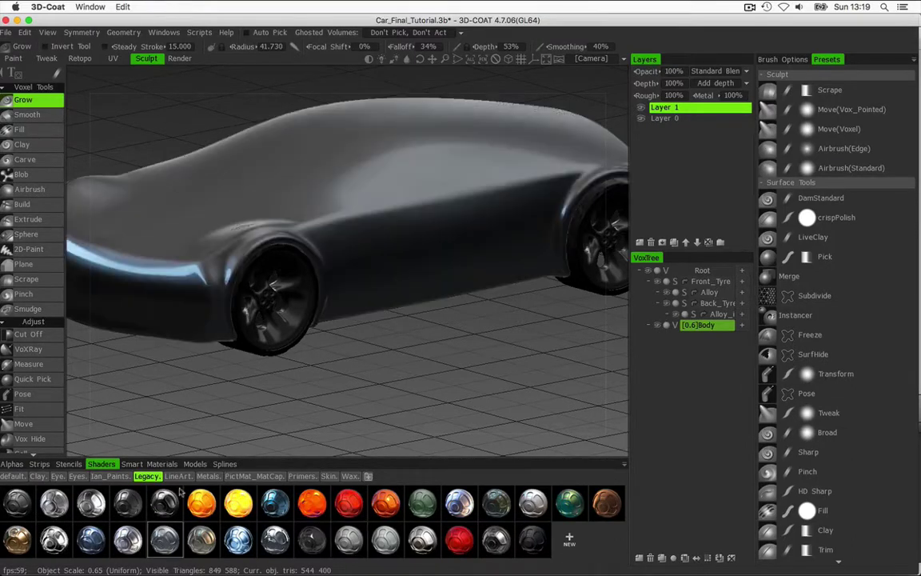
Examine the reflections across the front wheel arch, nose corner and side crease of the body
{"action": "mouse_move", "coordinate": [426, 323]}
{"action": "right_mouse_down"}
{"action": "mouse_move", "coordinate": [273, 328]}
{"action": "mouse_move", "coordinate": [233, 321]}
{"action": "mouse_move", "coordinate": [245, 335]}
{"action": "mouse_move", "coordinate": [277, 306]}
{"action": "mouse_move", "coordinate": [338, 320]}
{"action": "mouse_move", "coordinate": [302, 300]}
{"action": "mouse_move", "coordinate": [329, 386]}
{"action": "mouse_move", "coordinate": [311, 386]}
{"action": "mouse_move", "coordinate": [352, 350]}
{"action": "right_mouse_up"}
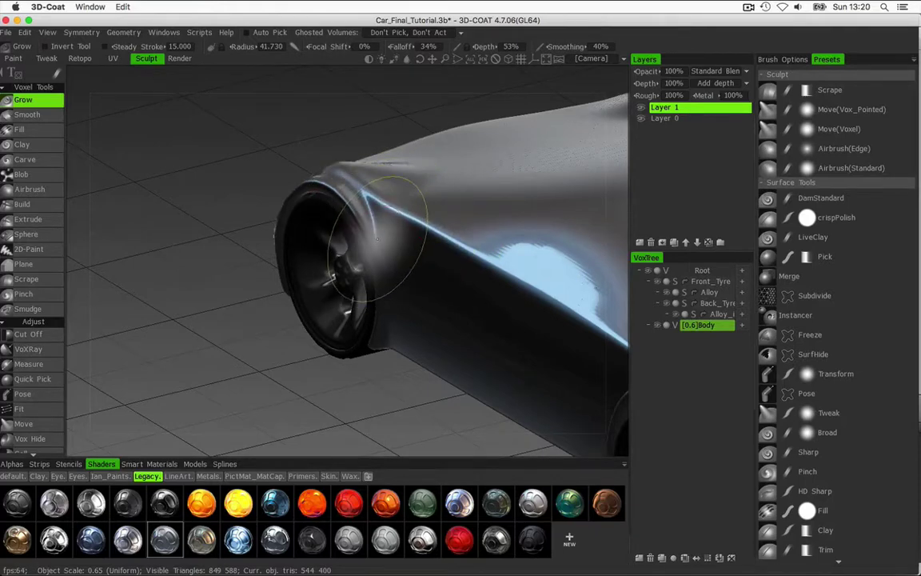
{"action": "mouse_move", "coordinate": [227, 281]}
{"action": "right_mouse_down"}
{"action": "mouse_move", "coordinate": [269, 319]}
{"action": "mouse_move", "coordinate": [382, 294]}
{"action": "mouse_move", "coordinate": [340, 312]}
{"action": "right_mouse_up"}
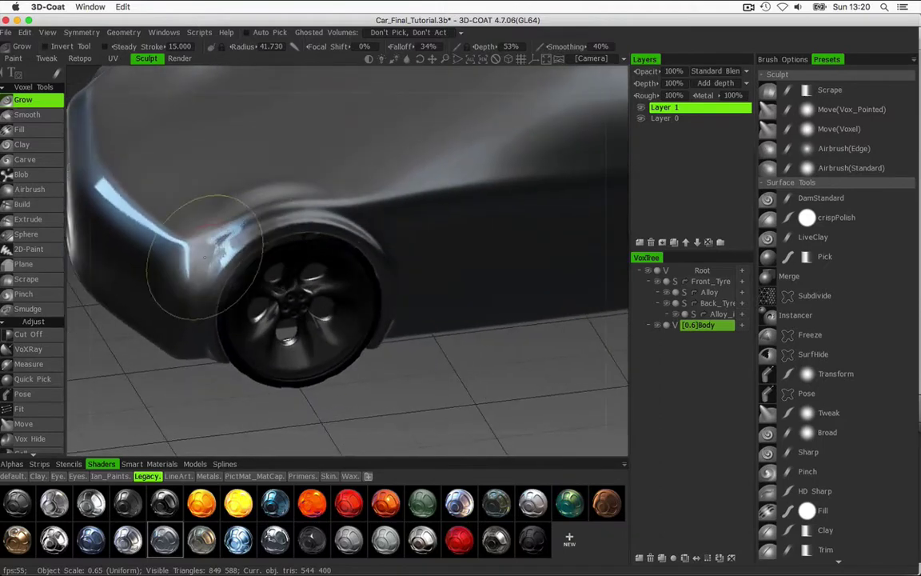
{"action": "mouse_move", "coordinate": [183, 311]}
{"action": "right_mouse_down"}
{"action": "mouse_move", "coordinate": [187, 417]}
{"action": "mouse_move", "coordinate": [137, 384]}
{"action": "mouse_move", "coordinate": [170, 376]}
{"action": "mouse_move", "coordinate": [152, 418]}
{"action": "mouse_move", "coordinate": [131, 338]}
{"action": "mouse_move", "coordinate": [200, 360]}
{"action": "mouse_move", "coordinate": [169, 370]}
{"action": "mouse_move", "coordinate": [269, 331]}
{"action": "mouse_move", "coordinate": [410, 323]}
{"action": "mouse_move", "coordinate": [525, 335]}
{"action": "mouse_move", "coordinate": [484, 319]}
{"action": "mouse_move", "coordinate": [525, 325]}
{"action": "mouse_move", "coordinate": [454, 324]}
{"action": "mouse_move", "coordinate": [530, 325]}
{"action": "mouse_move", "coordinate": [381, 231]}
{"action": "right_mouse_up"}
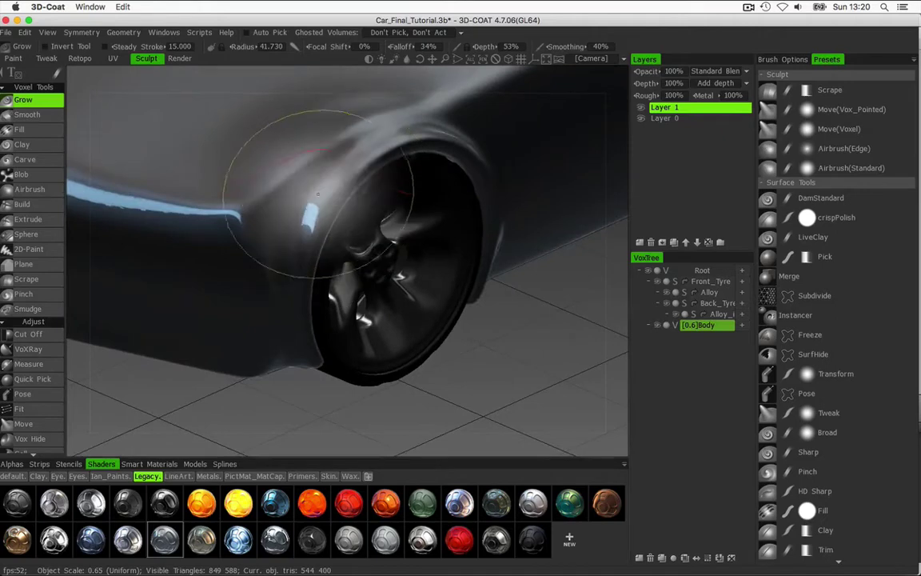
{"action": "right_click_drag", "start_coordinate": [529, 306], "coordinate": [432, 364]}
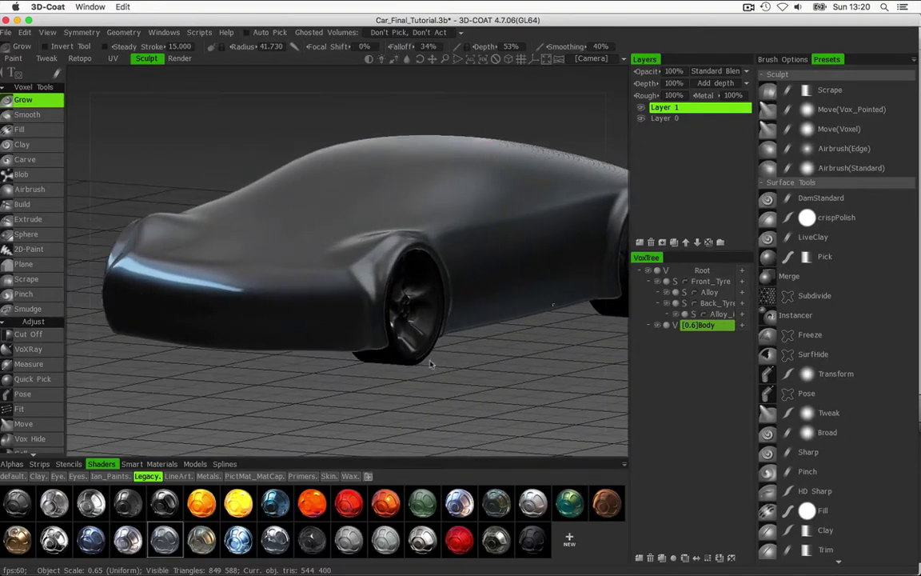
Switch the viewport to perspective projection and examine the whole car from the side, rear and front
{"action": "left_click", "coordinate": [507, 61]}
{"action": "left_click_drag", "start_coordinate": [527, 155], "coordinate": [500, 167]}
{"action": "right_click_drag", "start_coordinate": [499, 167], "coordinate": [522, 152]}
{"action": "left_click_drag", "start_coordinate": [522, 152], "coordinate": [461, 126]}
{"action": "right_click_drag", "start_coordinate": [461, 125], "coordinate": [514, 134]}
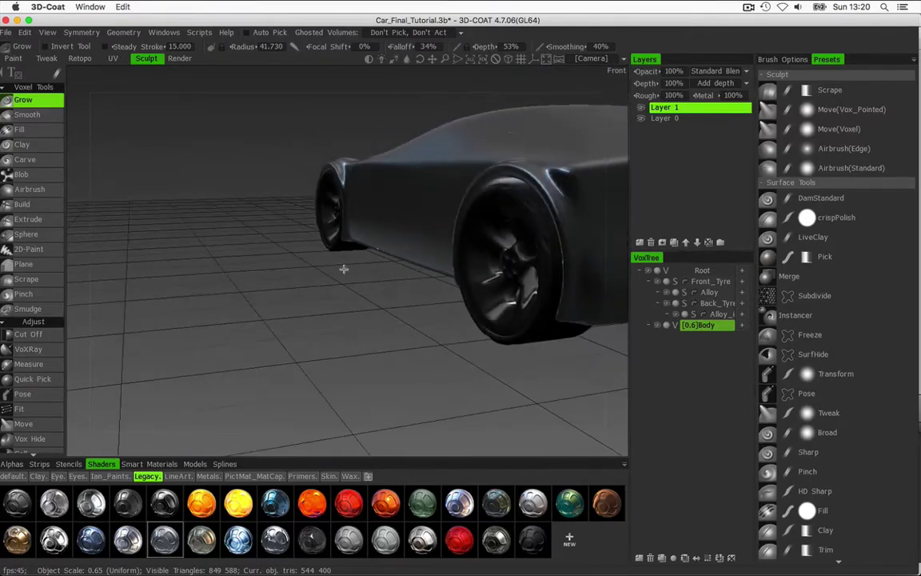
{"action": "left_click_drag", "start_coordinate": [343, 270], "coordinate": [545, 153]}
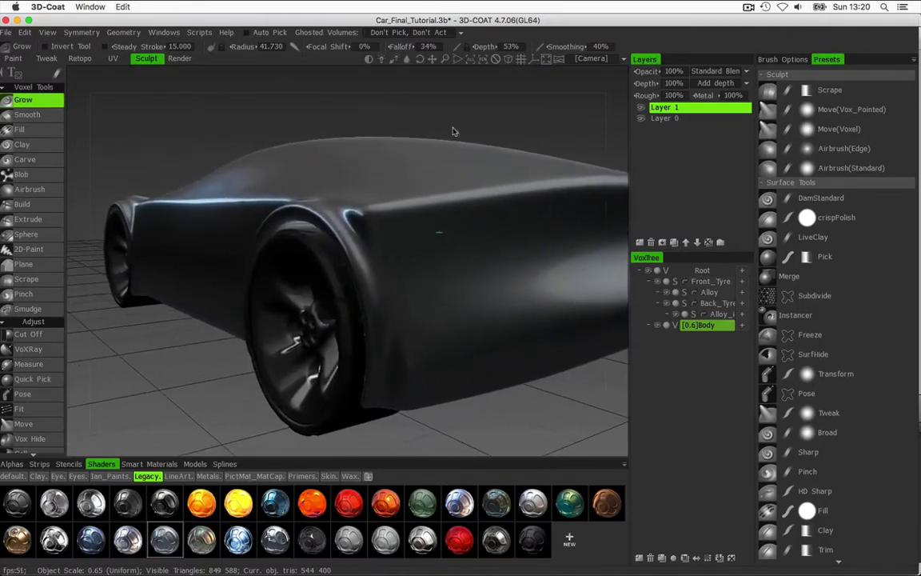
{"action": "left_click_drag", "start_coordinate": [454, 131], "coordinate": [523, 135]}
{"action": "right_click_drag", "start_coordinate": [524, 131], "coordinate": [437, 140]}
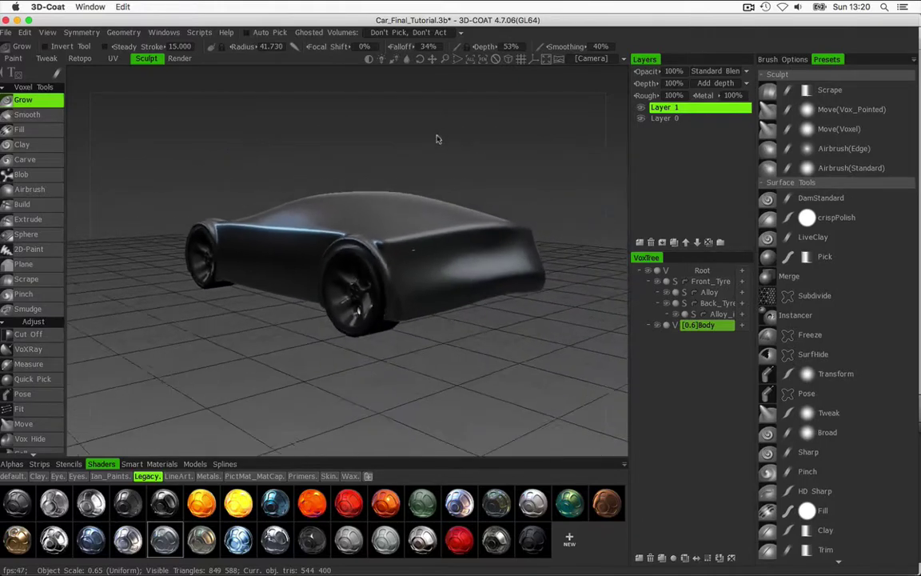
{"action": "right_click_drag", "start_coordinate": [225, 169], "coordinate": [454, 141]}
{"action": "mouse_move", "coordinate": [454, 140]}
{"action": "left_mouse_down"}
{"action": "mouse_move", "coordinate": [419, 147]}
{"action": "mouse_move", "coordinate": [465, 127]}
{"action": "mouse_move", "coordinate": [452, 146]}
{"action": "mouse_move", "coordinate": [463, 144]}
{"action": "left_mouse_up"}
{"action": "right_click_drag", "start_coordinate": [478, 147], "coordinate": [496, 148]}
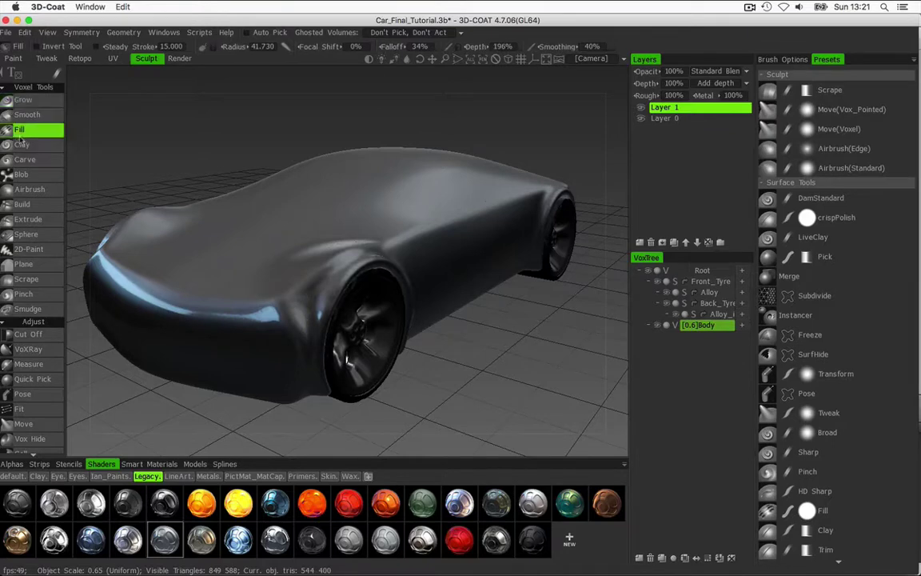
Select the voxel Fill tool and return the Body volume to the matte grey Legacy shader
{"action": "left_click_drag", "start_coordinate": [442, 360], "coordinate": [494, 327]}
{"action": "right_click_drag", "start_coordinate": [493, 327], "coordinate": [458, 370]}
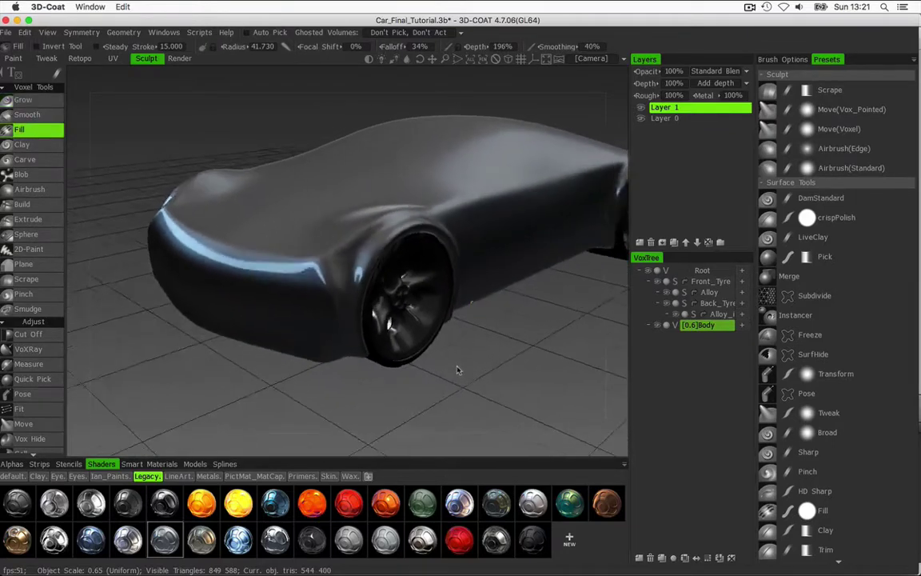
{"action": "left_click_drag", "start_coordinate": [459, 370], "coordinate": [468, 366]}
{"action": "right_click_drag", "start_coordinate": [469, 366], "coordinate": [442, 390]}
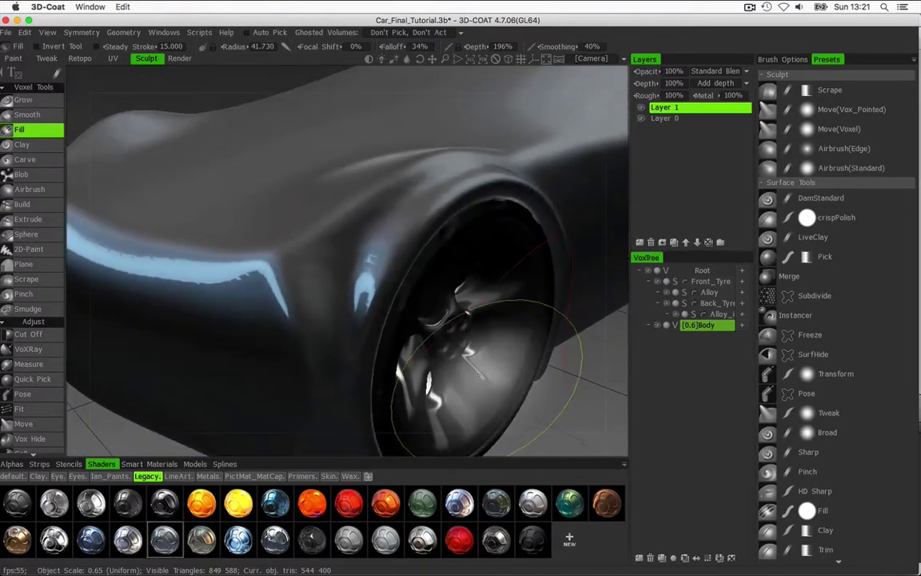
{"action": "left_click", "coordinate": [349, 542]}
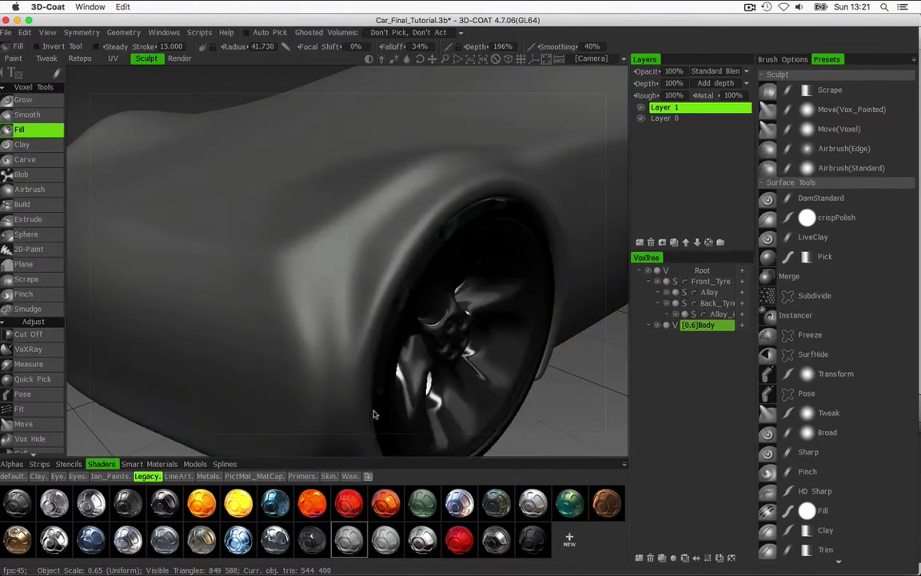
Fill the crease between the hood and the front wheel arch using a brush radius of 9.367
{"action": "right_click_drag", "start_coordinate": [347, 247], "coordinate": [259, 262]}
{"action": "right_click_drag", "start_coordinate": [585, 387], "coordinate": [539, 389], "text": "alt"}
{"action": "left_click_drag", "start_coordinate": [570, 298], "coordinate": [546, 318], "text": "alt"}
{"action": "mouse_move", "coordinate": [363, 268]}
{"action": "right_mouse_down", "text": "alt"}
{"action": "mouse_move", "coordinate": [378, 256]}
{"action": "mouse_move", "coordinate": [354, 260]}
{"action": "right_mouse_up", "text": "alt"}
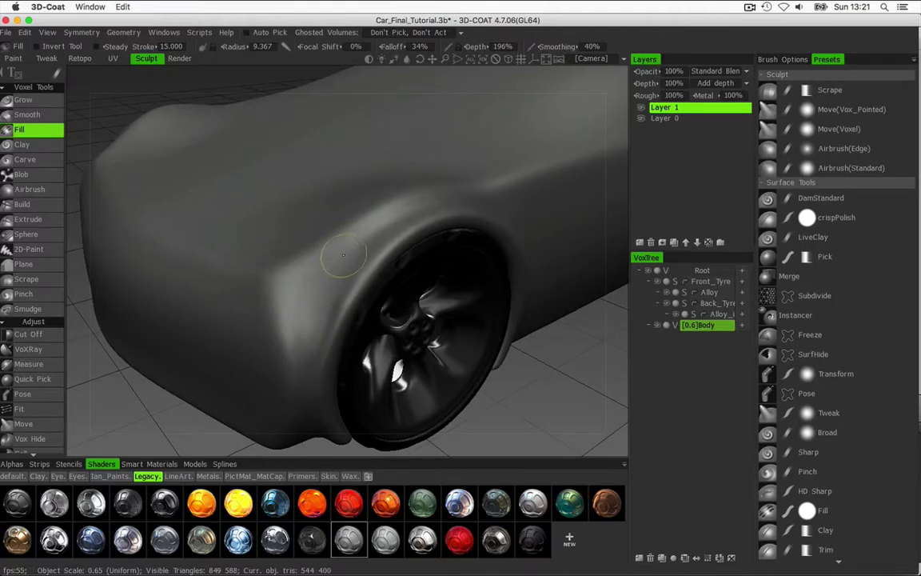
{"action": "mouse_move", "coordinate": [293, 273]}
{"action": "left_mouse_down", "text": "alt"}
{"action": "mouse_move", "coordinate": [353, 197]}
{"action": "mouse_move", "coordinate": [265, 220]}
{"action": "mouse_move", "coordinate": [279, 218]}
{"action": "left_mouse_up", "text": "alt"}
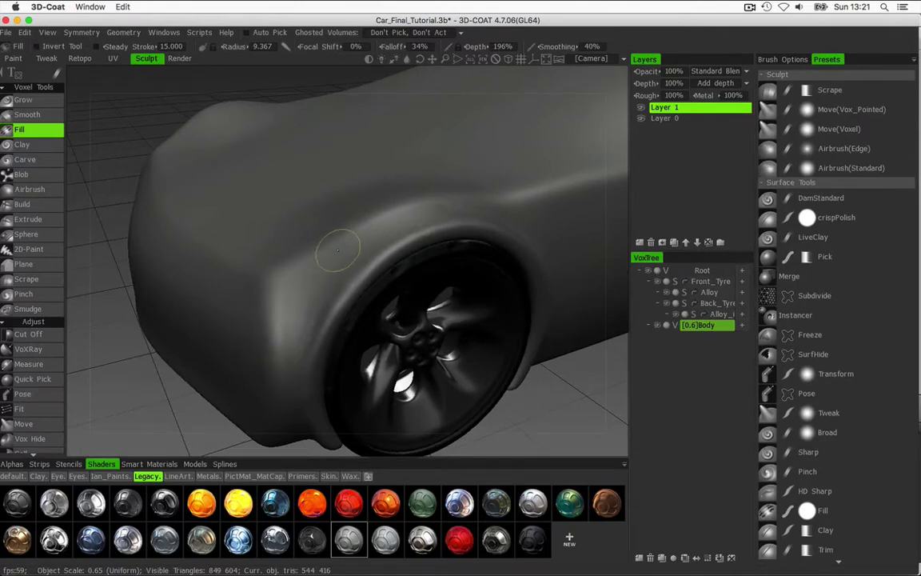
{"action": "left_click_drag", "start_coordinate": [444, 159], "coordinate": [406, 181], "text": "alt"}
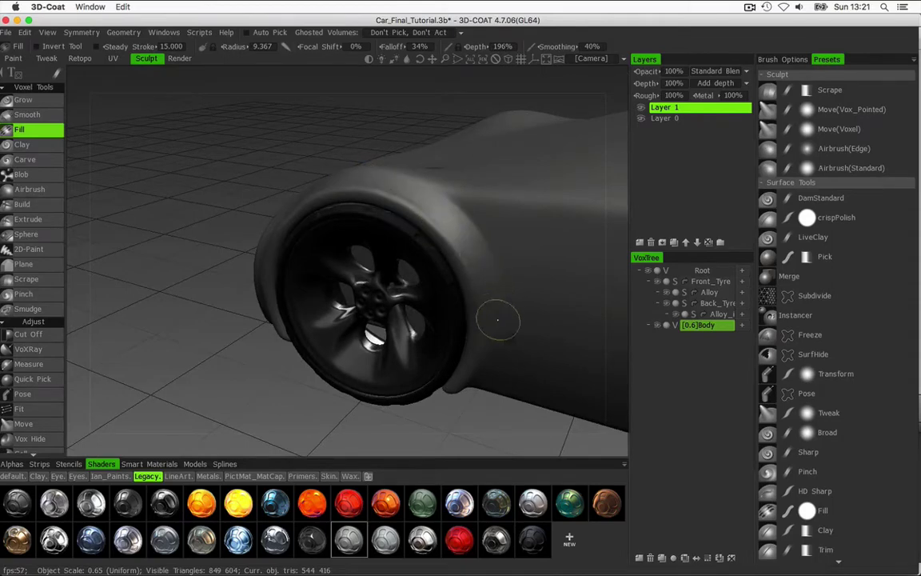
Reduce the Fill brush radius to 6.978 and Smoothing to 17%, and refine the crease above the front wheel arch
{"action": "mouse_move", "coordinate": [458, 189]}
{"action": "middle_mouse_down"}
{"action": "mouse_move", "coordinate": [362, 181]}
{"action": "mouse_move", "coordinate": [481, 183]}
{"action": "mouse_move", "coordinate": [542, 217]}
{"action": "mouse_move", "coordinate": [440, 196]}
{"action": "mouse_move", "coordinate": [329, 191]}
{"action": "mouse_move", "coordinate": [547, 192]}
{"action": "mouse_move", "coordinate": [355, 198]}
{"action": "mouse_move", "coordinate": [336, 208]}
{"action": "mouse_move", "coordinate": [369, 212]}
{"action": "mouse_move", "coordinate": [372, 192]}
{"action": "middle_mouse_up"}
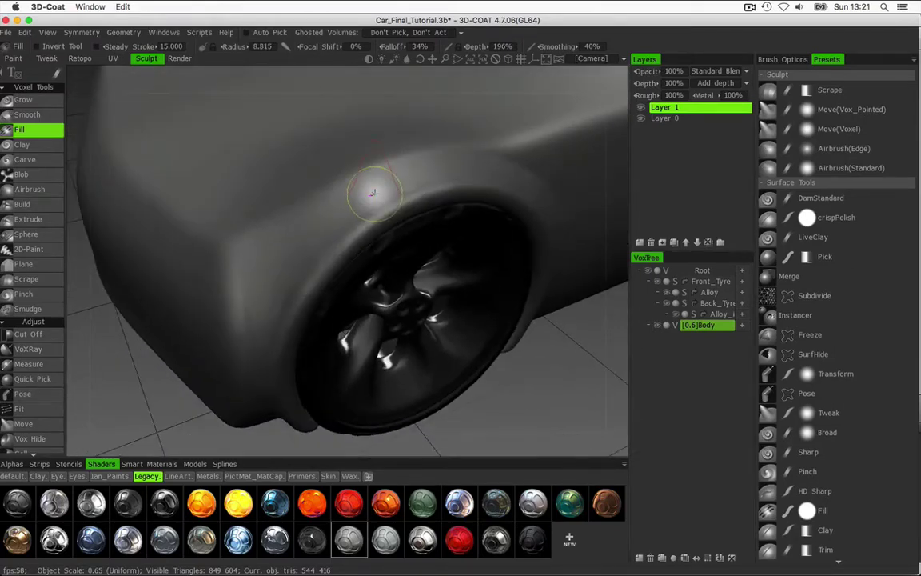
{"action": "key", "text": "minus"}
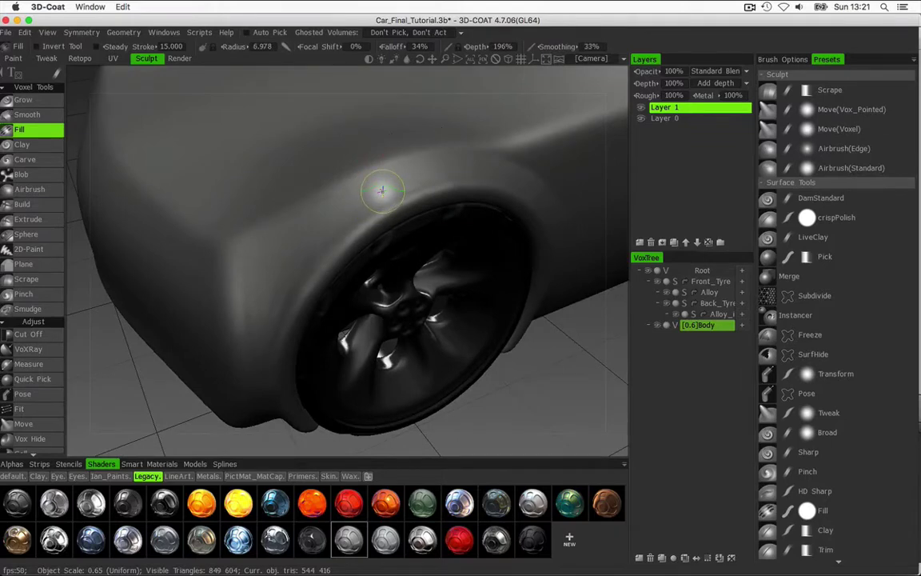
{"action": "right_click_drag", "start_coordinate": [382, 191], "coordinate": [378, 192], "text": "shift"}
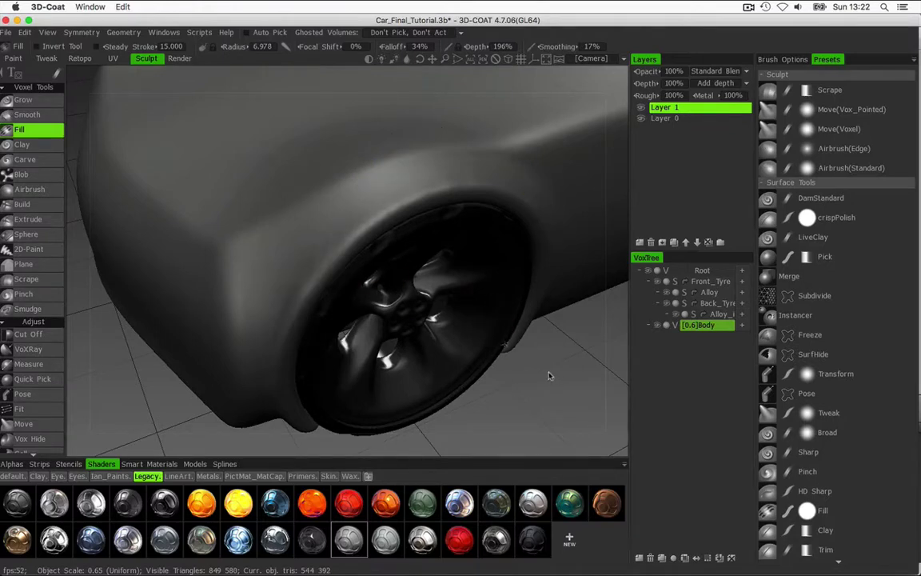
Set the Fill radius to 9.021, try a stroke down the rear wheel arch, undo it, and turn on Steady Stroke
{"action": "scroll", "coordinate": [496, 374], "scroll_direction": "down", "scroll_amount": 6}
{"action": "scroll", "coordinate": [494, 371], "scroll_direction": "up", "scroll_amount": 3}
{"action": "left_click_drag", "start_coordinate": [493, 370], "coordinate": [331, 285]}
{"action": "scroll", "coordinate": [264, 348], "scroll_direction": "up", "scroll_amount": 3}
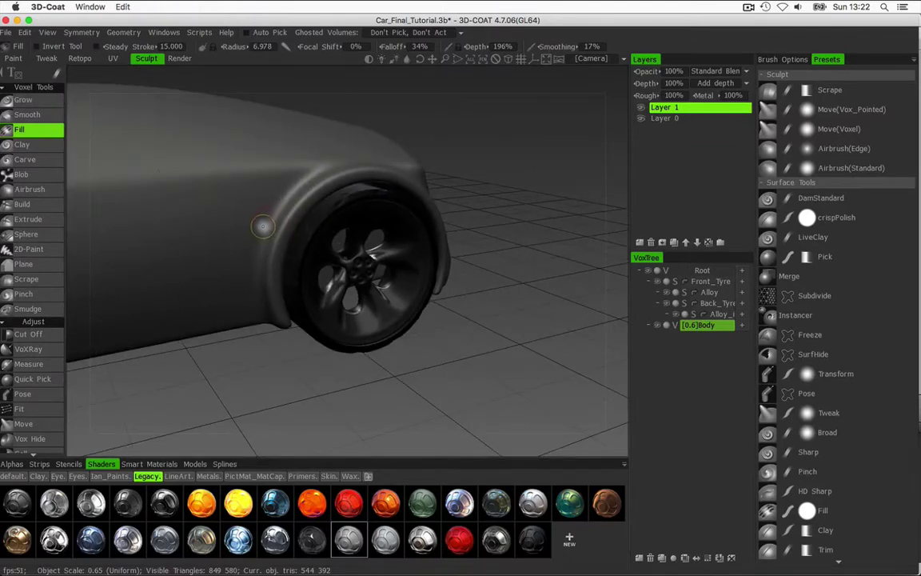
{"action": "scroll", "coordinate": [284, 223], "scroll_direction": "up", "scroll_amount": 5}
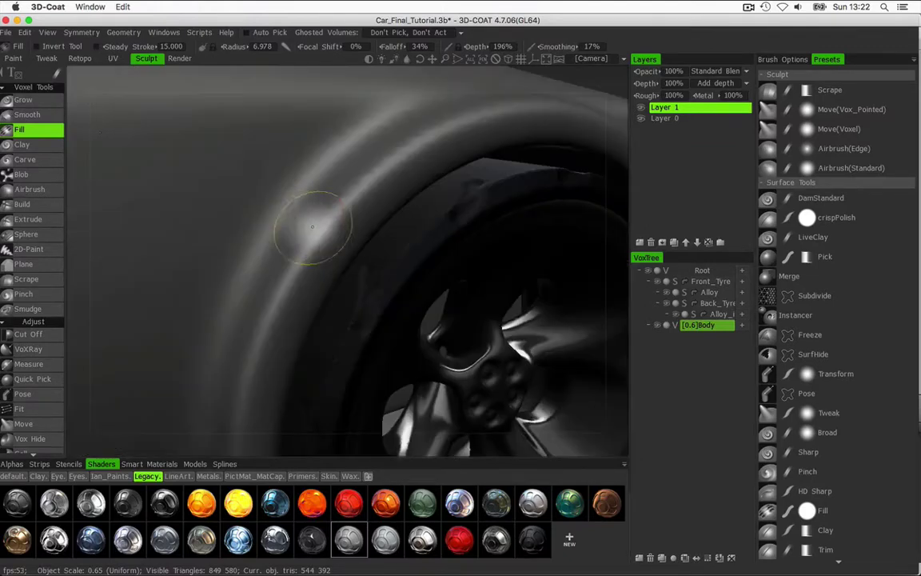
{"action": "scroll", "coordinate": [368, 226], "scroll_direction": "down", "scroll_amount": 4}
{"action": "left_click_drag", "start_coordinate": [339, 227], "coordinate": [386, 240]}
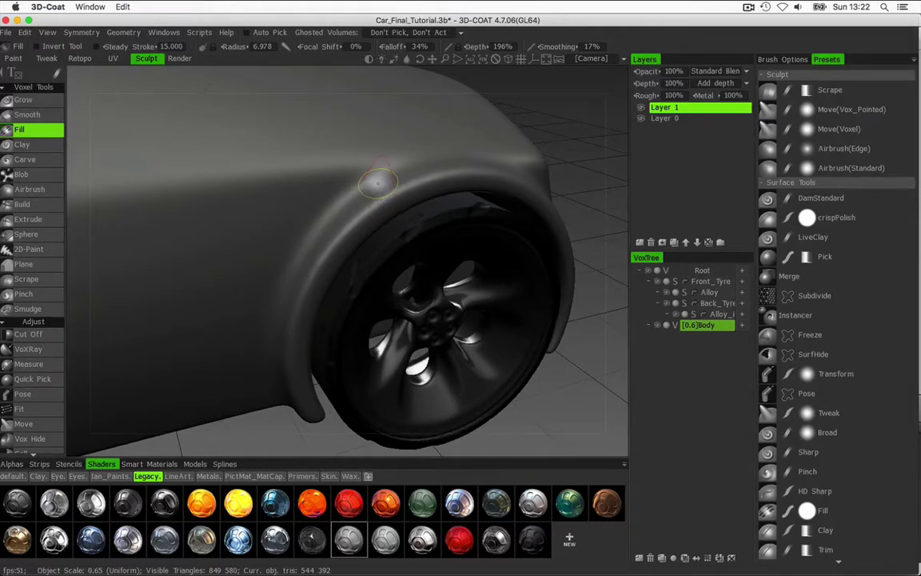
{"action": "right_click_drag", "start_coordinate": [383, 173], "coordinate": [401, 159]}
{"action": "mouse_move", "coordinate": [405, 155]}
{"action": "middle_mouse_down", "text": "alt"}
{"action": "mouse_move", "coordinate": [424, 133]}
{"action": "mouse_move", "coordinate": [438, 152]}
{"action": "middle_mouse_up", "text": "alt"}
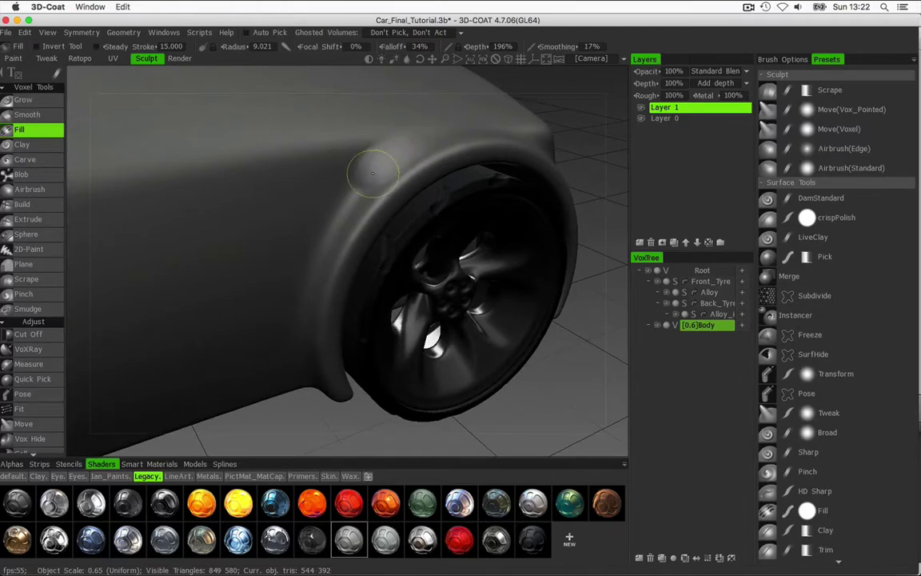
{"action": "mouse_move", "coordinate": [345, 203]}
{"action": "left_mouse_down"}
{"action": "mouse_move", "coordinate": [294, 308]}
{"action": "mouse_move", "coordinate": [298, 355]}
{"action": "left_mouse_up"}
{"action": "mouse_move", "coordinate": [296, 176]}
{"action": "middle_mouse_down", "text": "alt"}
{"action": "mouse_move", "coordinate": [333, 150]}
{"action": "mouse_move", "coordinate": [307, 244]}
{"action": "mouse_move", "coordinate": [220, 238]}
{"action": "mouse_move", "coordinate": [263, 236]}
{"action": "mouse_move", "coordinate": [300, 222]}
{"action": "mouse_move", "coordinate": [298, 214]}
{"action": "middle_mouse_up", "text": "alt"}
{"action": "key", "text": "super+z"}
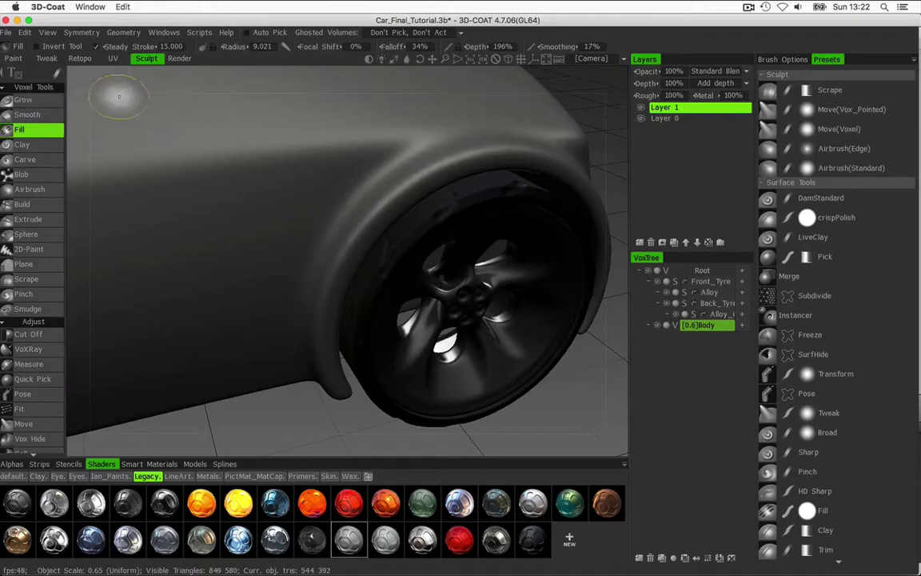
Fill the crease down the front side of the rear wheel arch with a steady stroke, undoing and redoing the first pass
{"action": "left_click", "coordinate": [126, 32]}
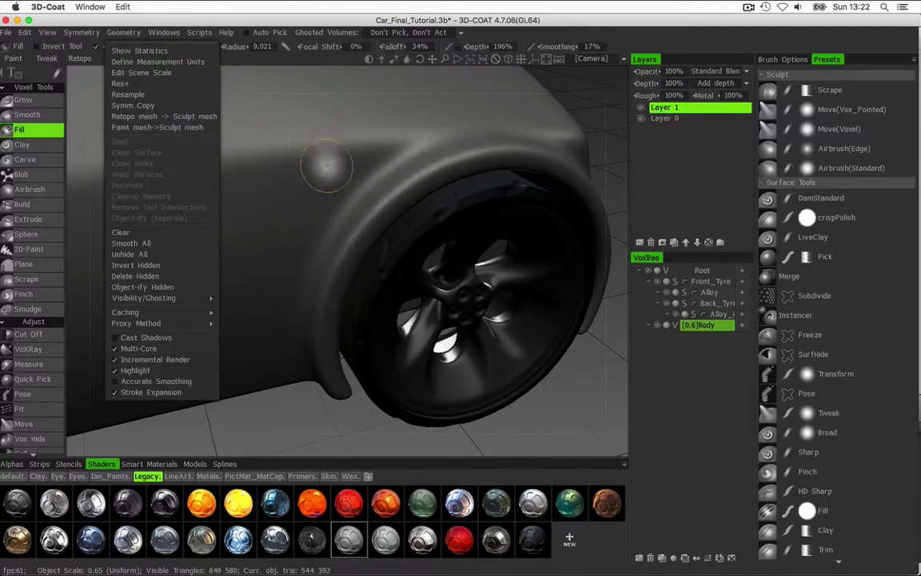
{"action": "left_click", "coordinate": [296, 154]}
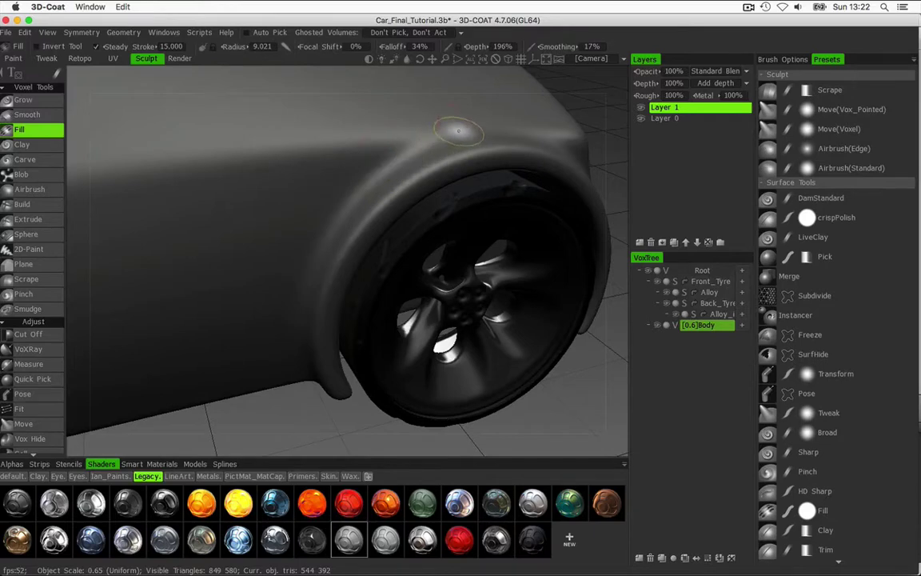
{"action": "mouse_move", "coordinate": [428, 143]}
{"action": "left_mouse_down"}
{"action": "mouse_move", "coordinate": [384, 144]}
{"action": "mouse_move", "coordinate": [359, 164]}
{"action": "mouse_move", "coordinate": [299, 266]}
{"action": "mouse_move", "coordinate": [293, 329]}
{"action": "left_mouse_up"}
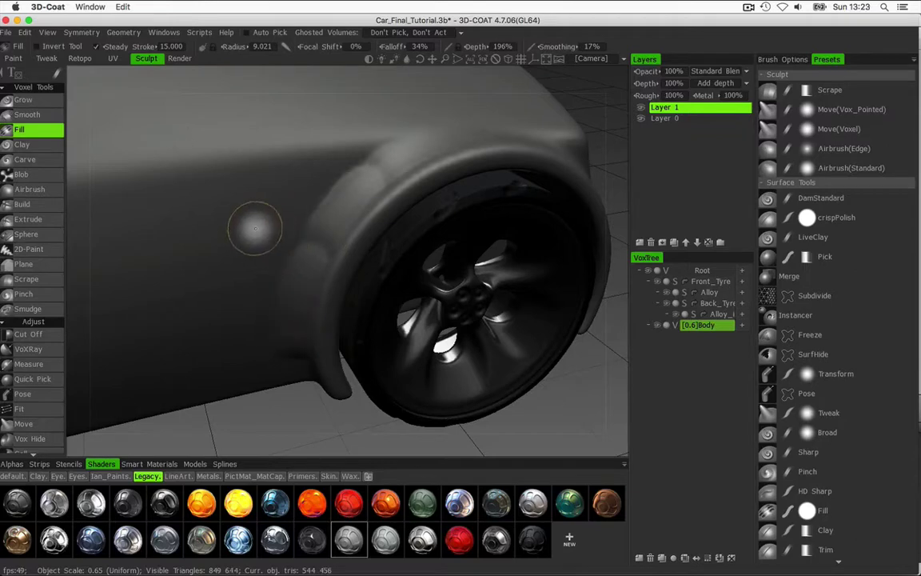
{"action": "key", "text": "ctrl+z"}
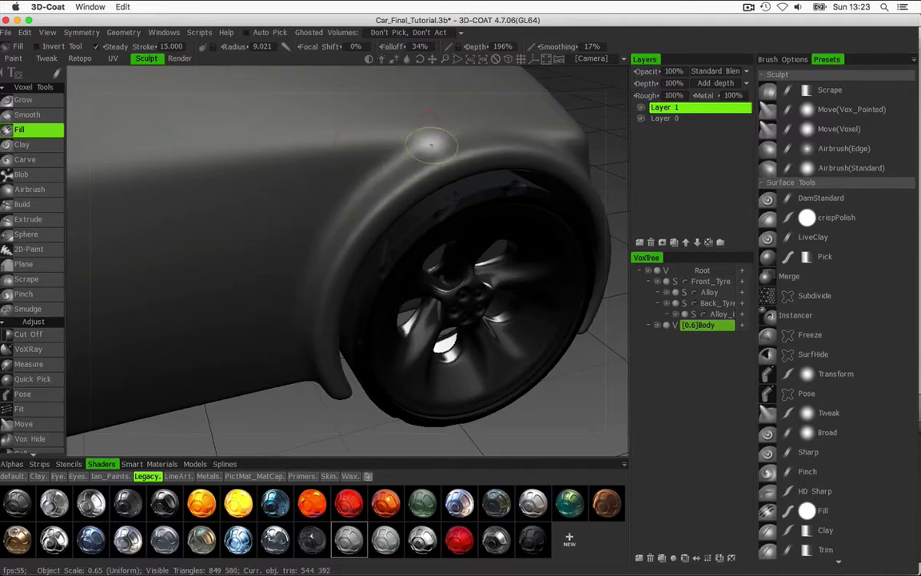
{"action": "mouse_move", "coordinate": [361, 192]}
{"action": "left_mouse_down"}
{"action": "mouse_move", "coordinate": [335, 216]}
{"action": "mouse_move", "coordinate": [305, 280]}
{"action": "mouse_move", "coordinate": [301, 316]}
{"action": "left_mouse_up"}
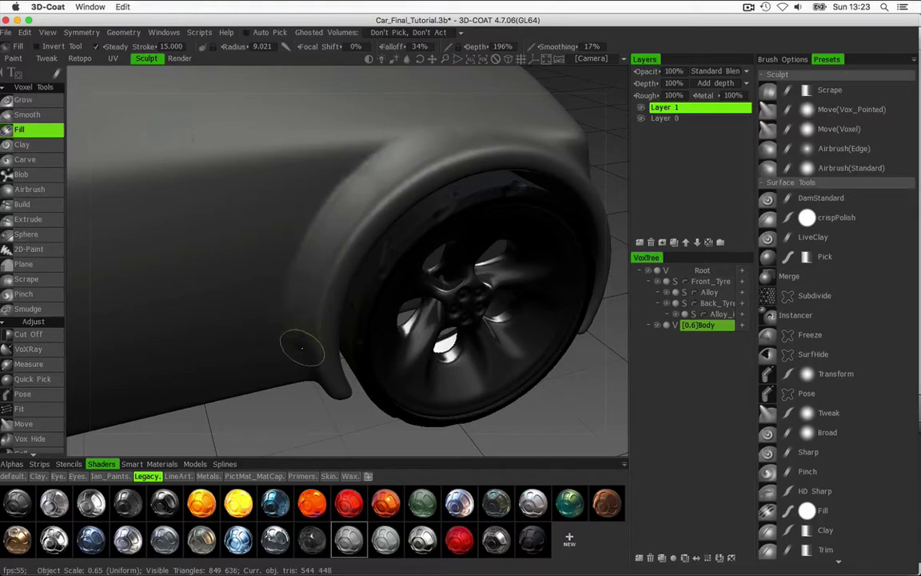
Fill the crease between the rear wheel arch and the car's rear corner, continuing over the top of the arch
{"action": "mouse_move", "coordinate": [243, 274]}
{"action": "left_mouse_down", "text": "alt"}
{"action": "mouse_move", "coordinate": [233, 281]}
{"action": "mouse_move", "coordinate": [209, 270]}
{"action": "mouse_move", "coordinate": [222, 273]}
{"action": "mouse_move", "coordinate": [280, 243]}
{"action": "mouse_move", "coordinate": [280, 172]}
{"action": "mouse_move", "coordinate": [292, 230]}
{"action": "mouse_move", "coordinate": [310, 227]}
{"action": "mouse_move", "coordinate": [421, 284]}
{"action": "mouse_move", "coordinate": [396, 274]}
{"action": "mouse_move", "coordinate": [379, 229]}
{"action": "mouse_move", "coordinate": [352, 205]}
{"action": "mouse_move", "coordinate": [414, 215]}
{"action": "mouse_move", "coordinate": [359, 205]}
{"action": "left_mouse_up", "text": "alt"}
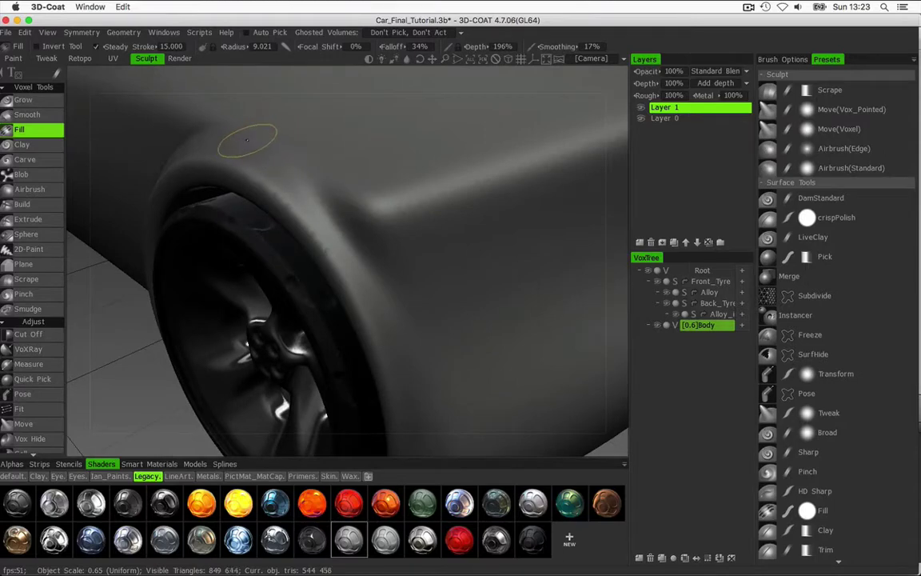
{"action": "mouse_move", "coordinate": [307, 189]}
{"action": "left_mouse_down"}
{"action": "mouse_move", "coordinate": [386, 291]}
{"action": "mouse_move", "coordinate": [427, 419]}
{"action": "left_mouse_up"}
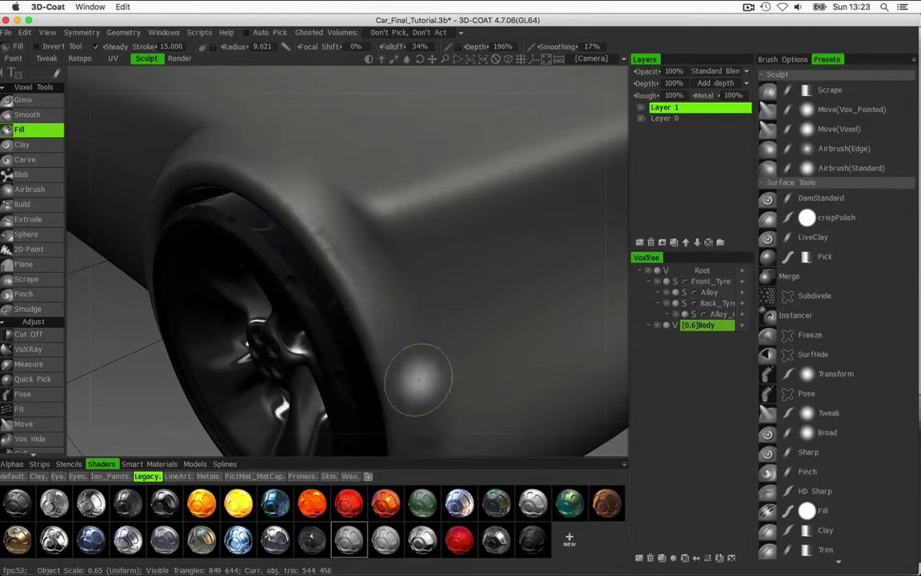
{"action": "mouse_move", "coordinate": [429, 242]}
{"action": "right_mouse_down", "text": "alt"}
{"action": "mouse_move", "coordinate": [347, 250]}
{"action": "mouse_move", "coordinate": [386, 239]}
{"action": "right_mouse_up", "text": "alt"}
{"action": "left_click_drag", "start_coordinate": [386, 238], "coordinate": [407, 219], "text": "alt"}
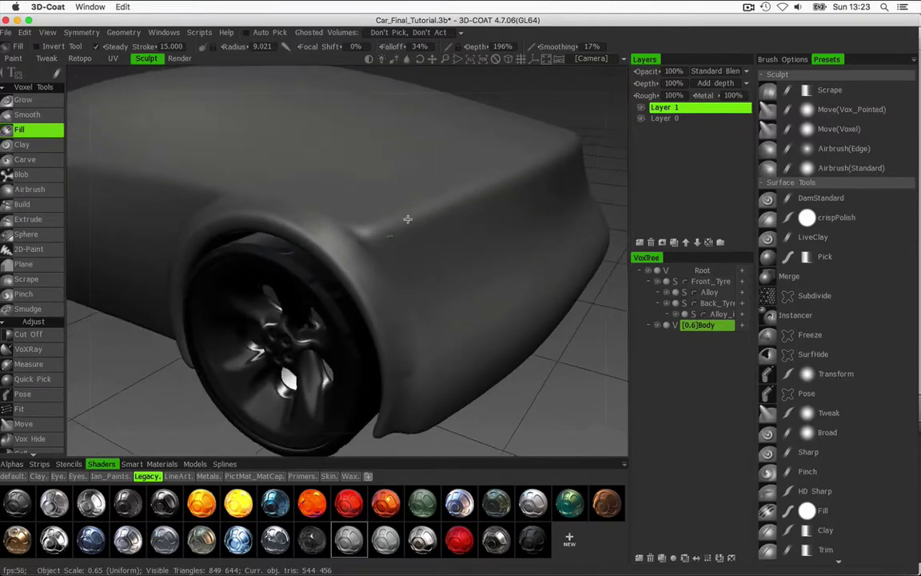
{"action": "left_click_drag", "start_coordinate": [282, 199], "coordinate": [314, 216]}
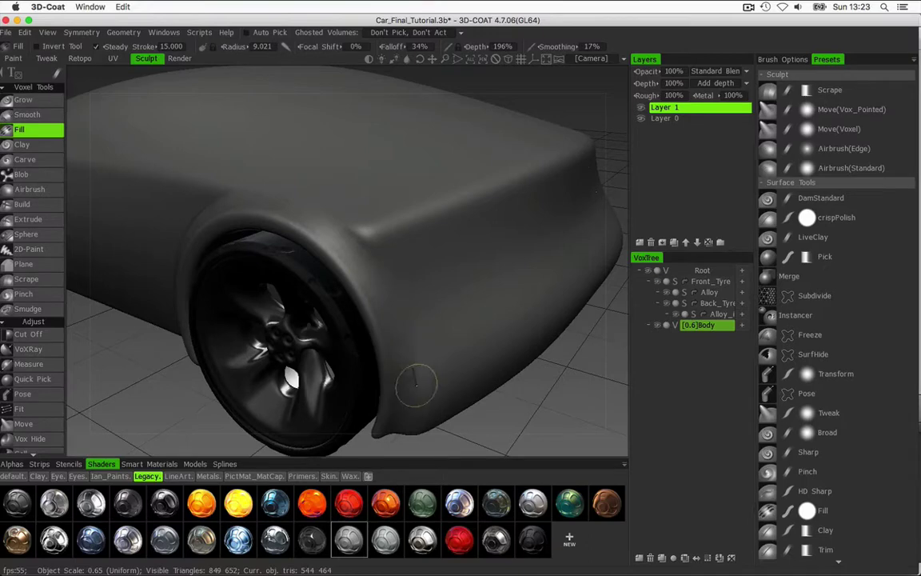
{"action": "left_click_drag", "start_coordinate": [386, 261], "coordinate": [335, 218], "text": "alt"}
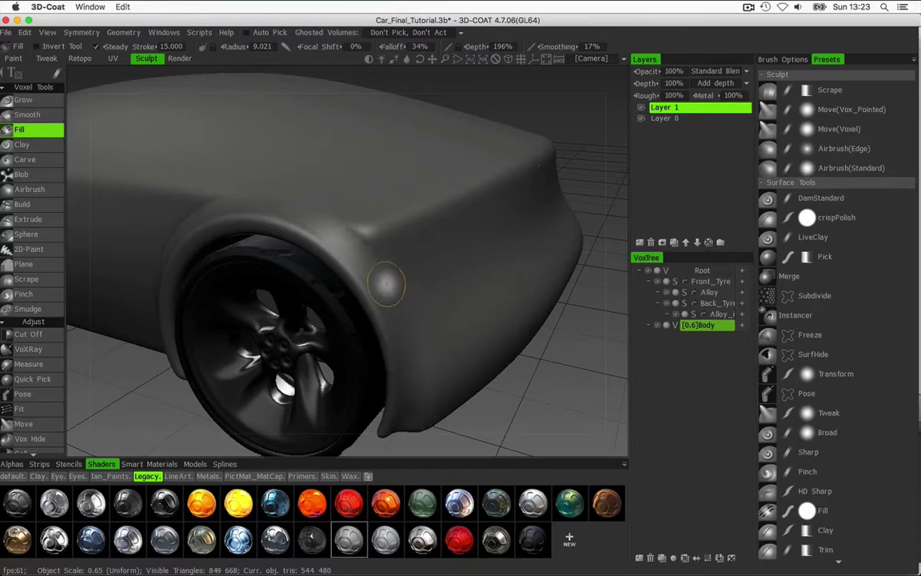
{"action": "mouse_move", "coordinate": [348, 255]}
{"action": "left_mouse_down", "text": "alt"}
{"action": "mouse_move", "coordinate": [335, 212]}
{"action": "mouse_move", "coordinate": [280, 195]}
{"action": "left_mouse_up", "text": "alt"}
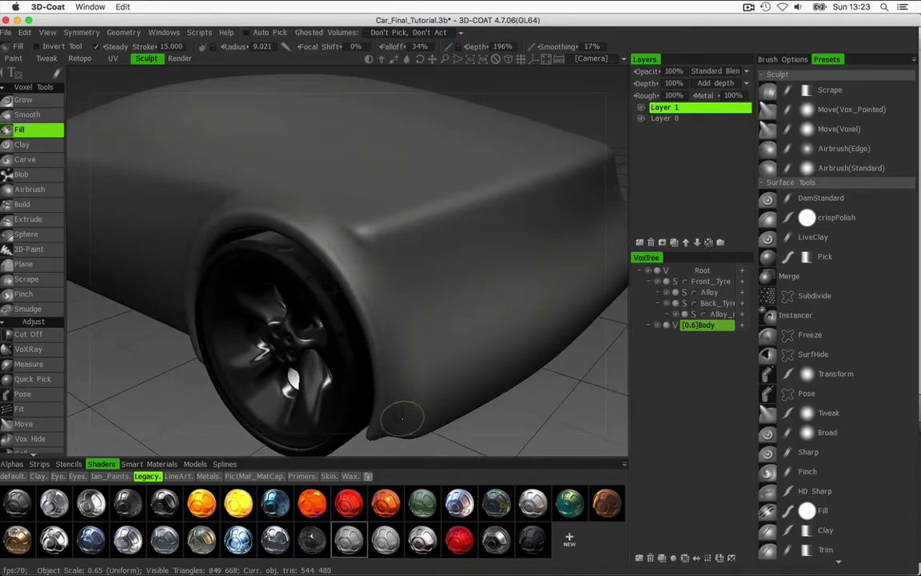
Try a Fill stroke along the lower front side of the rear wheel arch and undo it
{"action": "scroll", "coordinate": [351, 208], "scroll_direction": "down", "scroll_amount": 5}
{"action": "left_click_drag", "start_coordinate": [329, 202], "coordinate": [439, 131], "text": "alt"}
{"action": "scroll", "coordinate": [304, 255], "scroll_direction": "up", "scroll_amount": 5}
{"action": "left_click_drag", "start_coordinate": [296, 260], "coordinate": [328, 303], "text": "alt"}
{"action": "left_click_drag", "start_coordinate": [282, 302], "coordinate": [282, 273]}
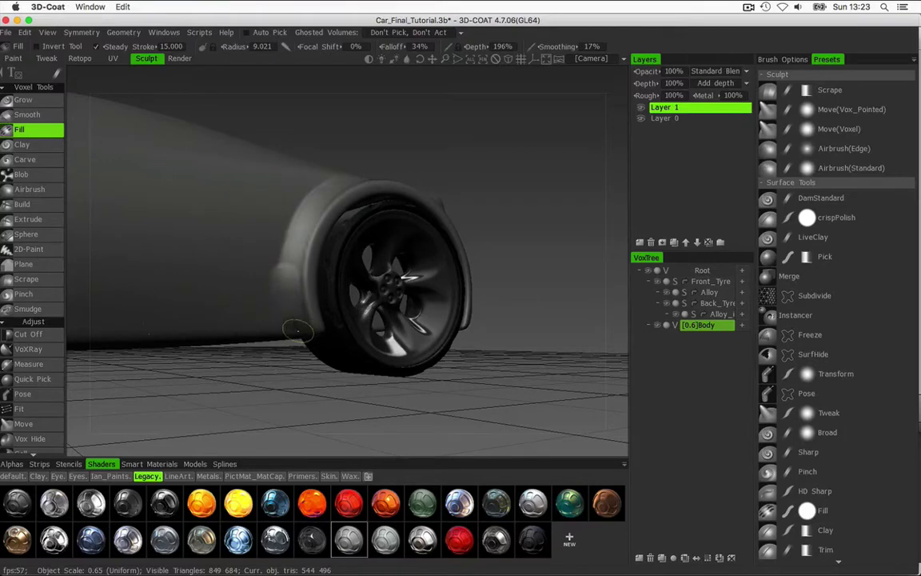
{"action": "key", "text": "super+z"}
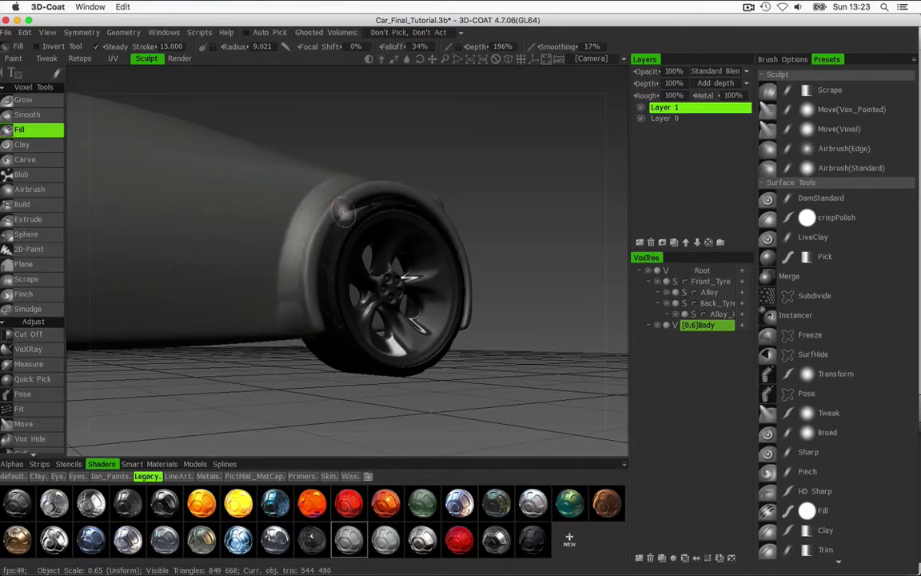
Turn off Steady Stroke, set the Fill depth to 194%, and refine the crease along the front side of the rear wheel arch
{"action": "left_click_drag", "start_coordinate": [400, 160], "coordinate": [81, 102], "text": "alt"}
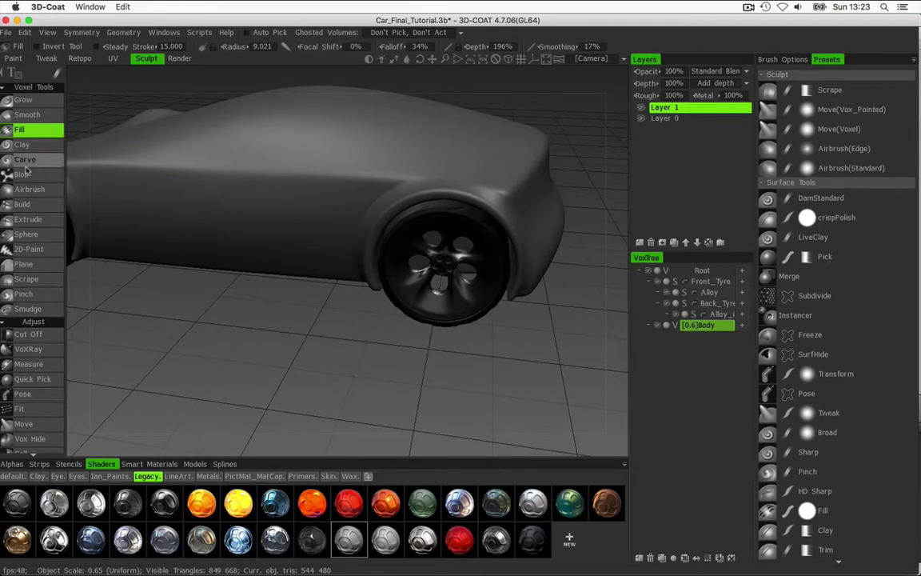
{"action": "left_click_drag", "start_coordinate": [377, 226], "coordinate": [409, 207], "text": "alt"}
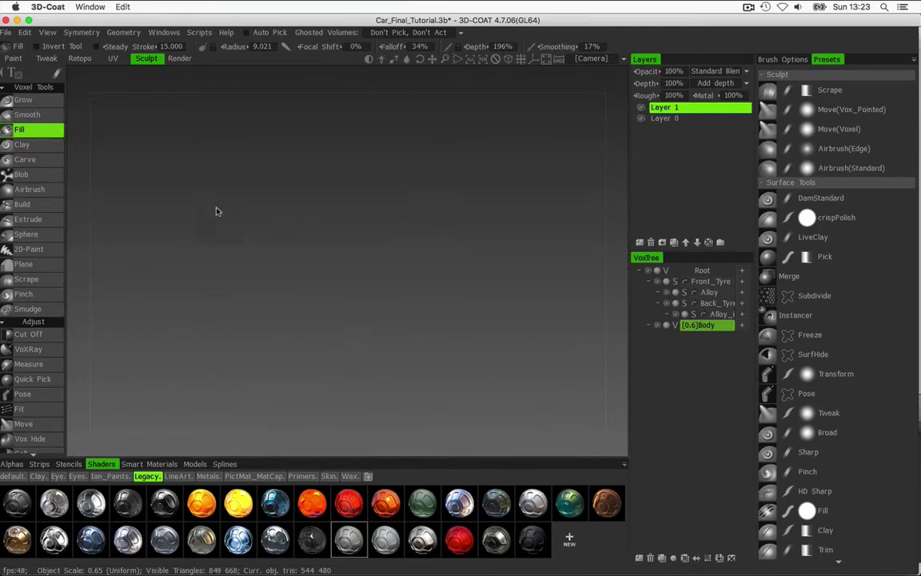
{"action": "left_click", "coordinate": [508, 62]}
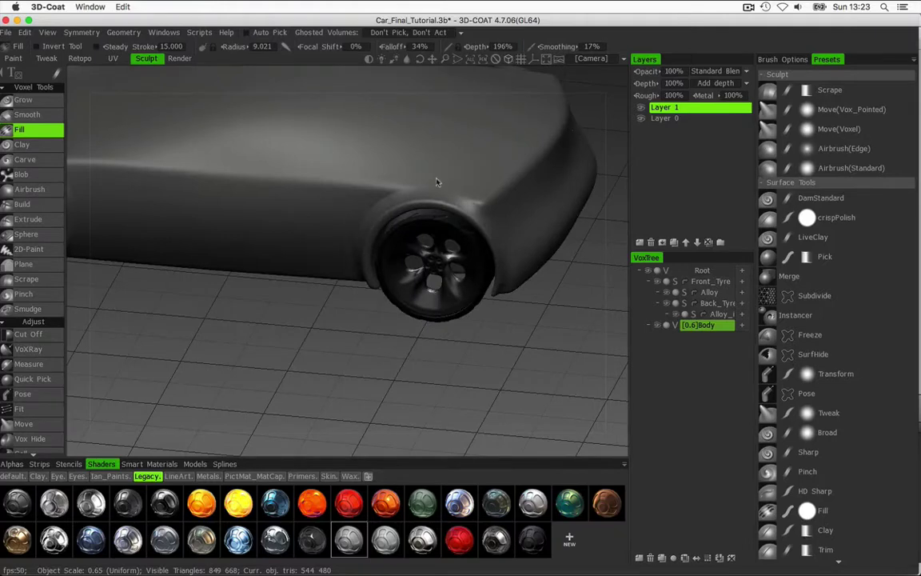
{"action": "right_click_drag", "start_coordinate": [415, 215], "coordinate": [452, 175], "text": "alt"}
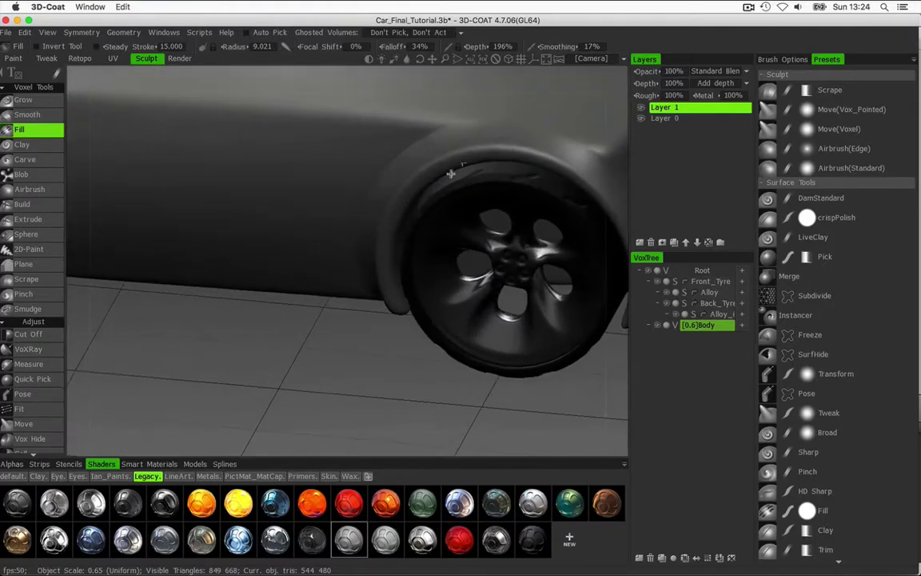
{"action": "middle_click_drag", "start_coordinate": [452, 175], "coordinate": [342, 283], "text": "alt"}
{"action": "mouse_move", "coordinate": [341, 283]}
{"action": "left_mouse_down", "text": "alt"}
{"action": "mouse_move", "coordinate": [360, 273]}
{"action": "mouse_move", "coordinate": [299, 274]}
{"action": "mouse_move", "coordinate": [414, 216]}
{"action": "mouse_move", "coordinate": [365, 223]}
{"action": "mouse_move", "coordinate": [360, 263]}
{"action": "mouse_move", "coordinate": [319, 232]}
{"action": "mouse_move", "coordinate": [319, 220]}
{"action": "mouse_move", "coordinate": [334, 215]}
{"action": "left_mouse_up", "text": "alt"}
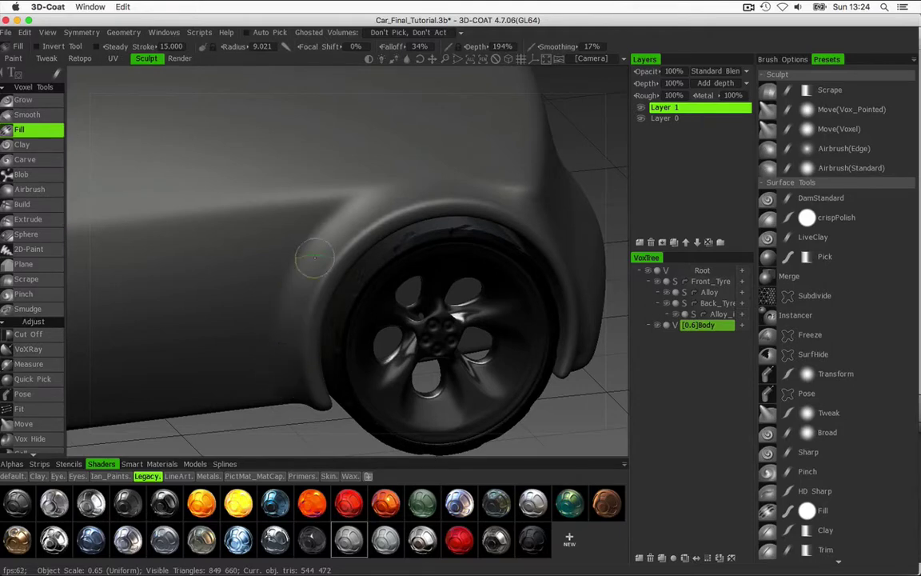
{"action": "mouse_move", "coordinate": [584, 128]}
{"action": "right_mouse_down"}
{"action": "mouse_move", "coordinate": [495, 150]}
{"action": "mouse_move", "coordinate": [209, 330]}
{"action": "mouse_move", "coordinate": [220, 353]}
{"action": "mouse_move", "coordinate": [216, 329]}
{"action": "mouse_move", "coordinate": [264, 264]}
{"action": "right_mouse_up"}
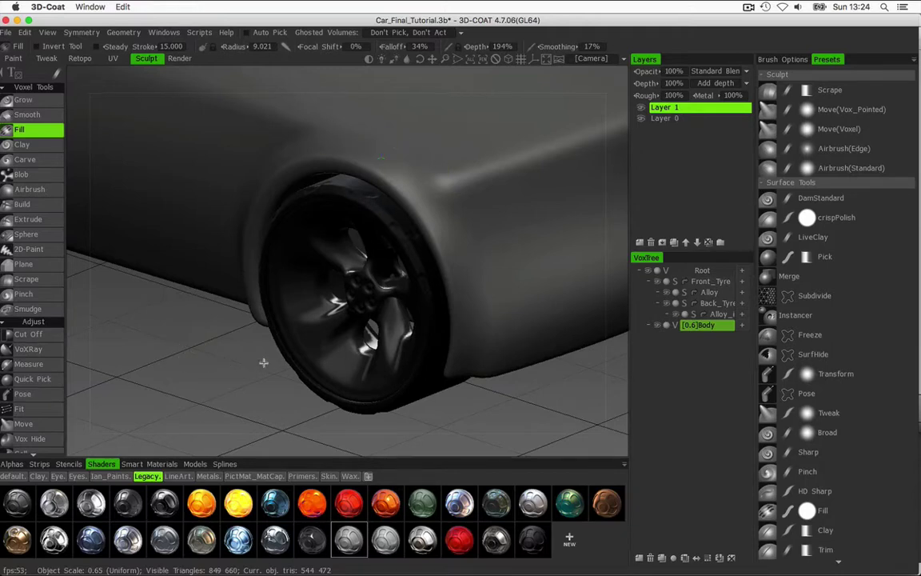
Check the filled rear wheel arch and apply the glossy blue-grey Legacy shader to the Body volume
{"action": "left_click_drag", "start_coordinate": [181, 361], "coordinate": [364, 345]}
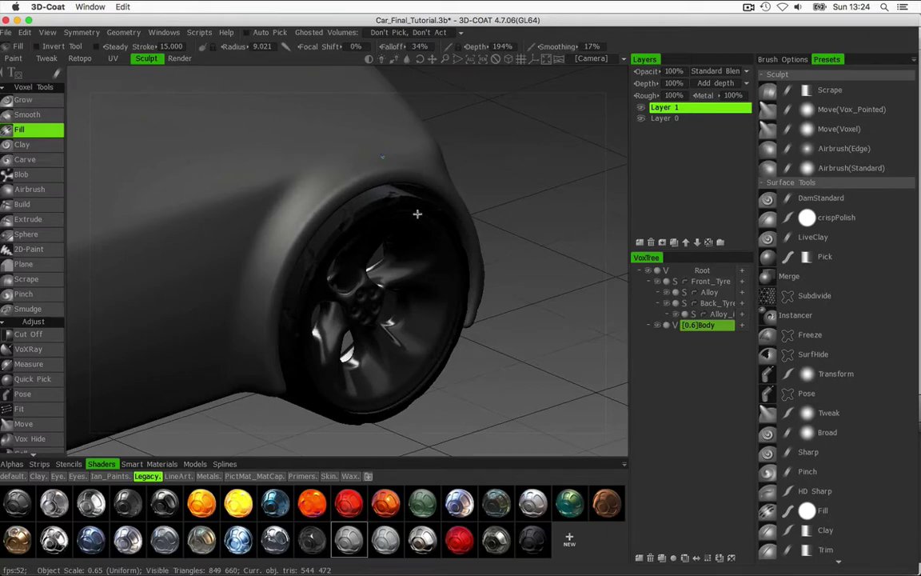
{"action": "left_click_drag", "start_coordinate": [417, 214], "coordinate": [412, 214], "text": "alt"}
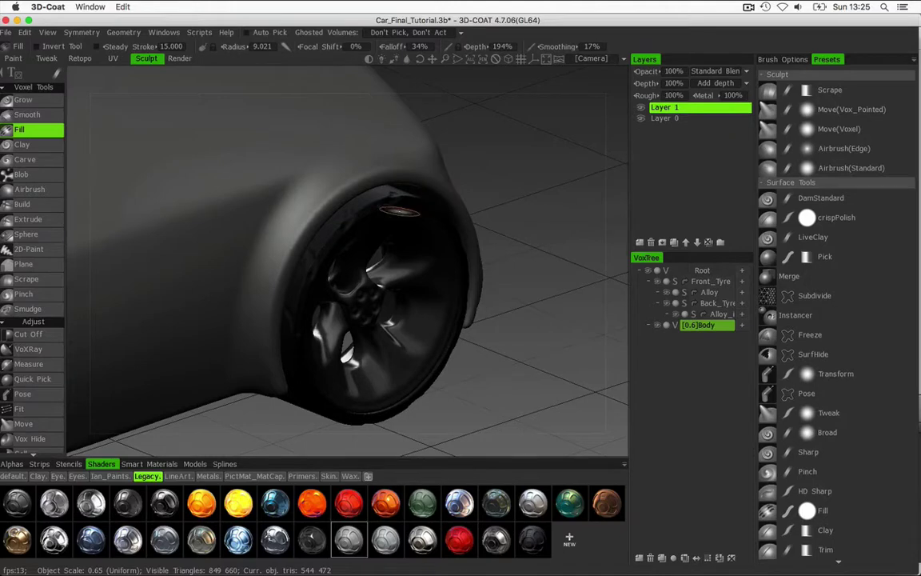
{"action": "left_click_drag", "start_coordinate": [399, 211], "coordinate": [264, 188], "text": "alt"}
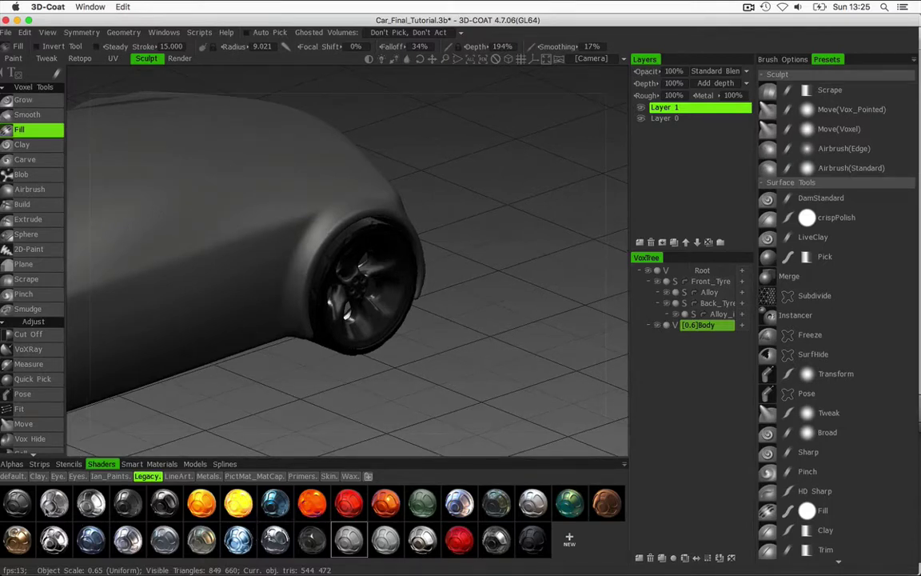
{"action": "left_click", "coordinate": [165, 544]}
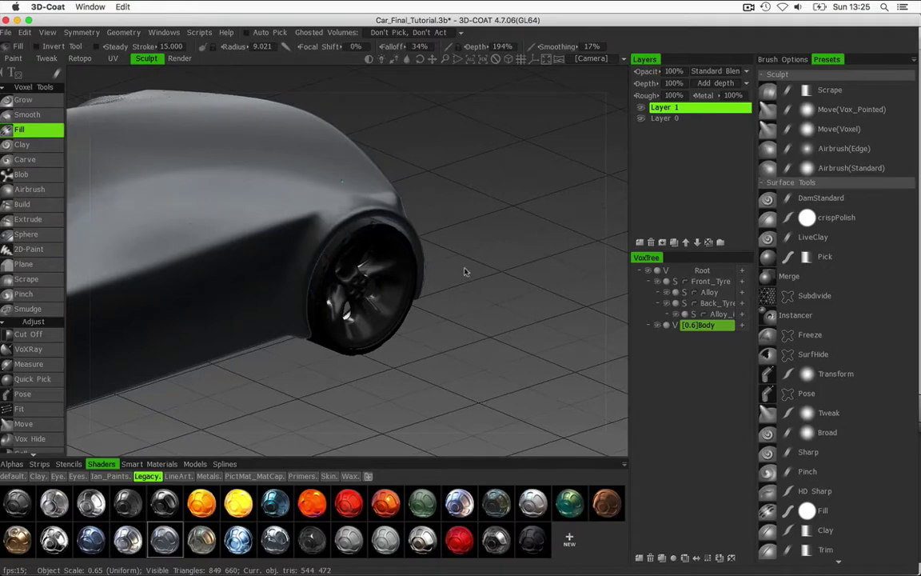
Examine the highlights across the car's wheel arches, hood, side and nose for uneven surfaces
{"action": "middle_click_drag", "start_coordinate": [346, 317], "coordinate": [384, 345]}
{"action": "scroll", "coordinate": [384, 344], "scroll_direction": "up", "scroll_amount": 3}
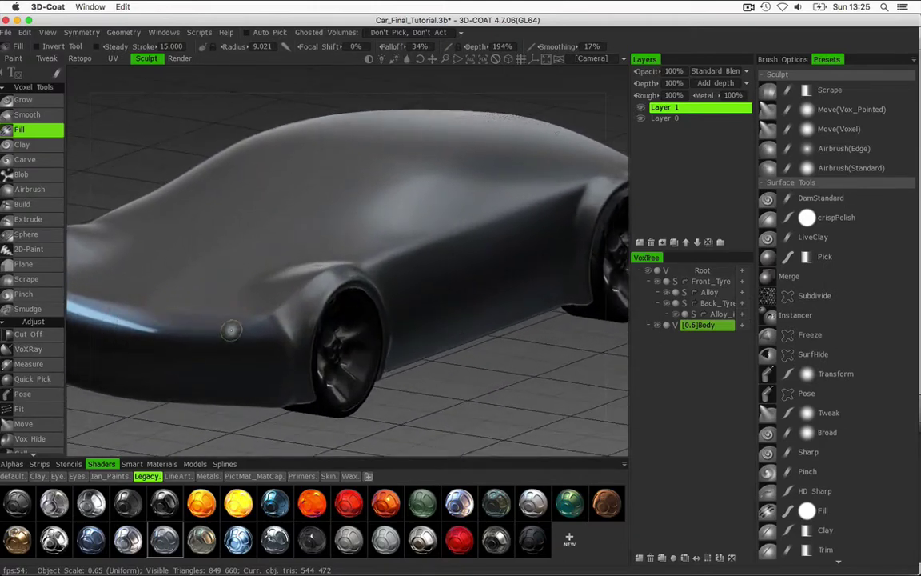
{"action": "middle_click_drag", "start_coordinate": [433, 187], "coordinate": [267, 152]}
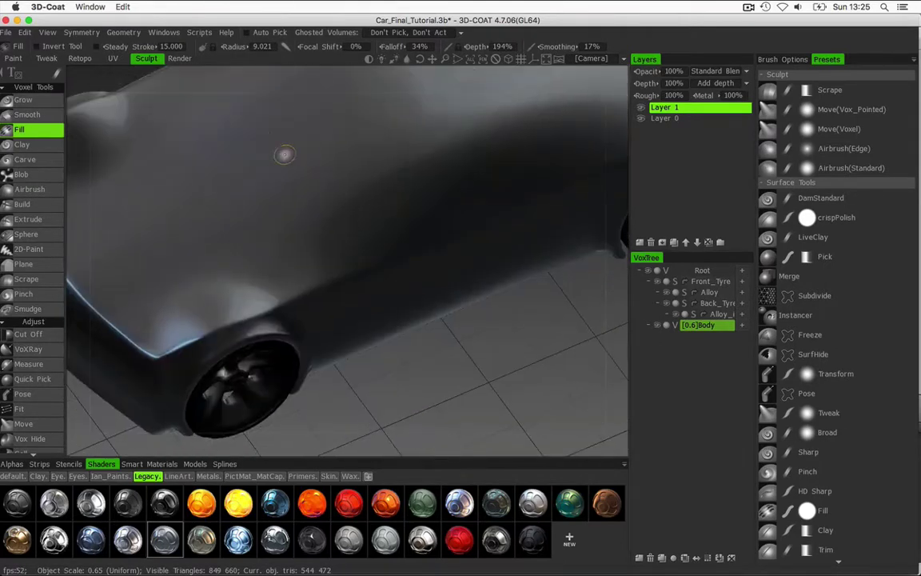
{"action": "scroll", "coordinate": [286, 317], "scroll_direction": "up", "scroll_amount": 3}
{"action": "scroll", "coordinate": [285, 317], "scroll_direction": "down", "scroll_amount": 5}
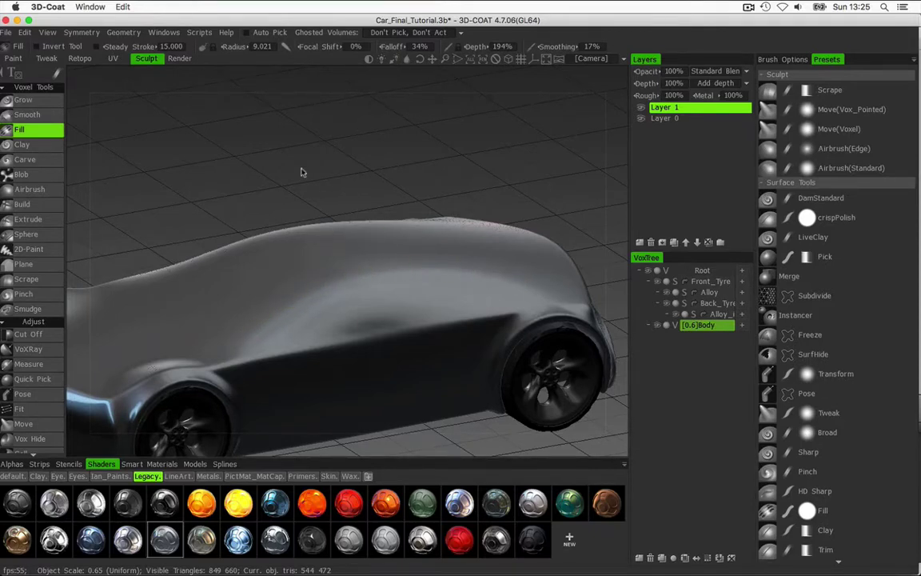
{"action": "left_click_drag", "start_coordinate": [303, 170], "coordinate": [266, 346]}
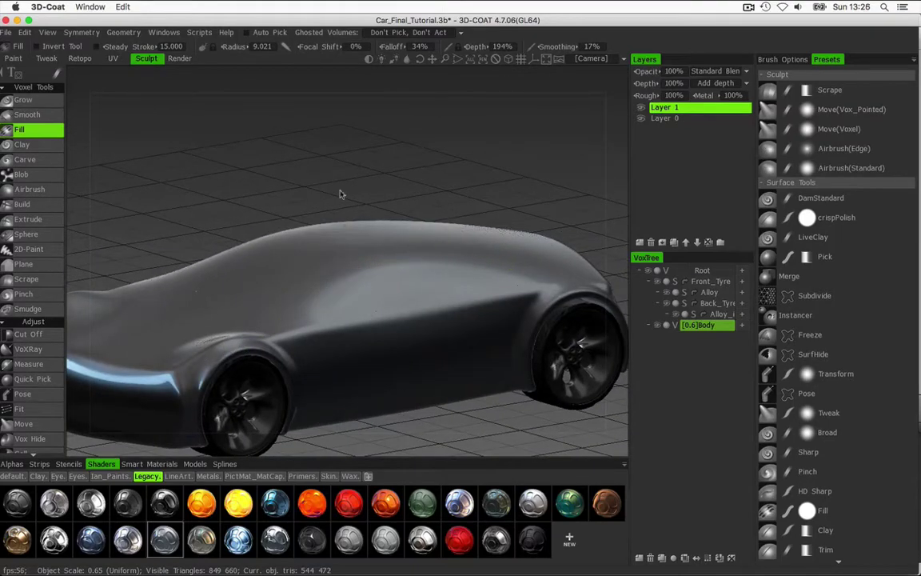
{"action": "left_click_drag", "start_coordinate": [340, 193], "coordinate": [375, 196]}
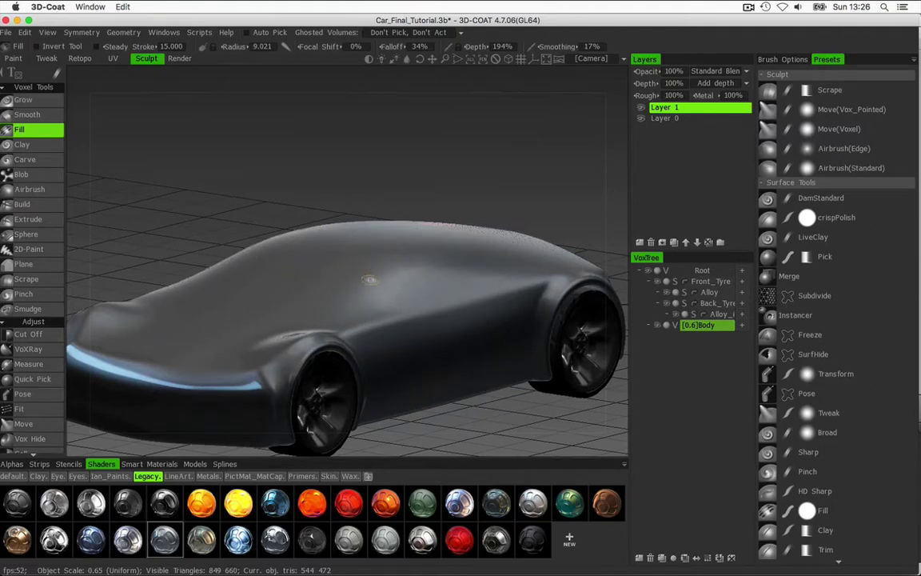
{"action": "left_click_drag", "start_coordinate": [369, 279], "coordinate": [204, 194]}
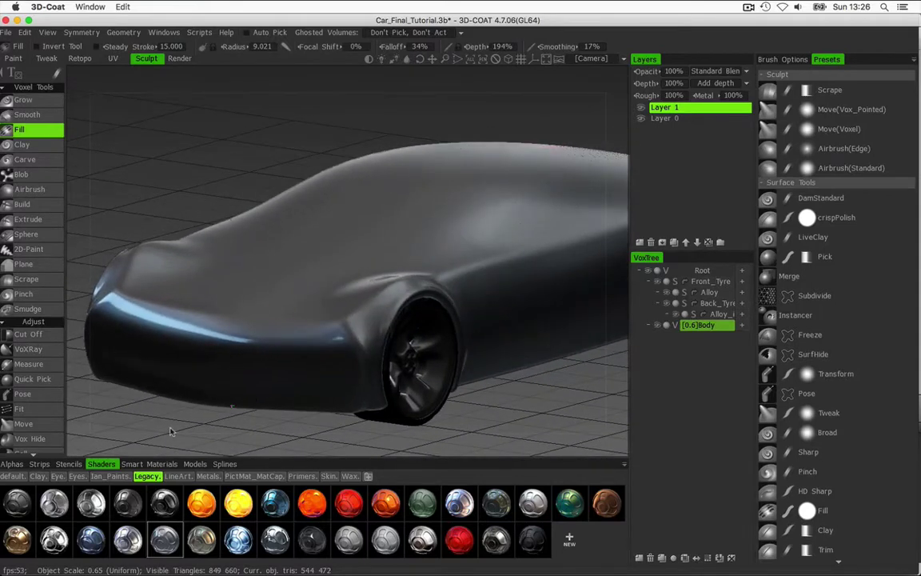
{"action": "left_click_drag", "start_coordinate": [170, 432], "coordinate": [293, 296]}
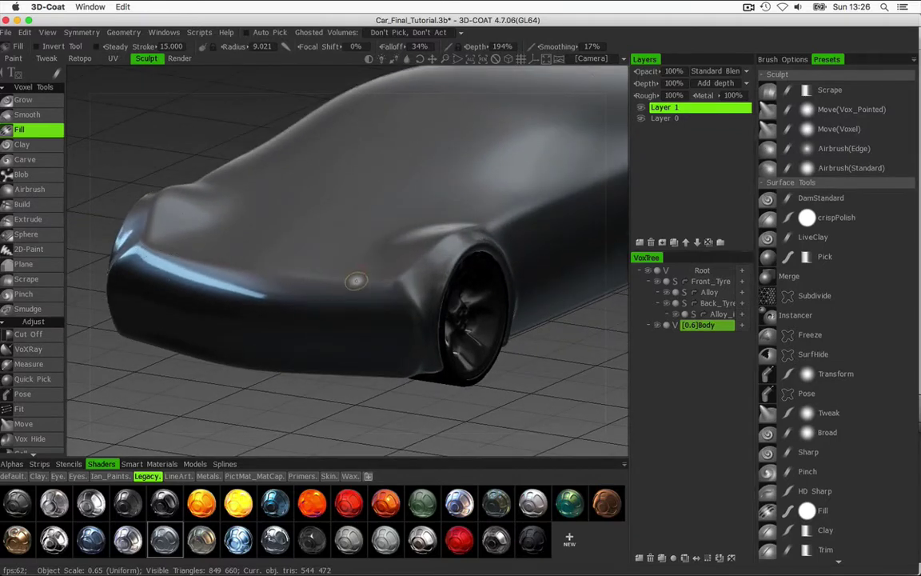
{"action": "left_click_drag", "start_coordinate": [222, 385], "coordinate": [200, 315]}
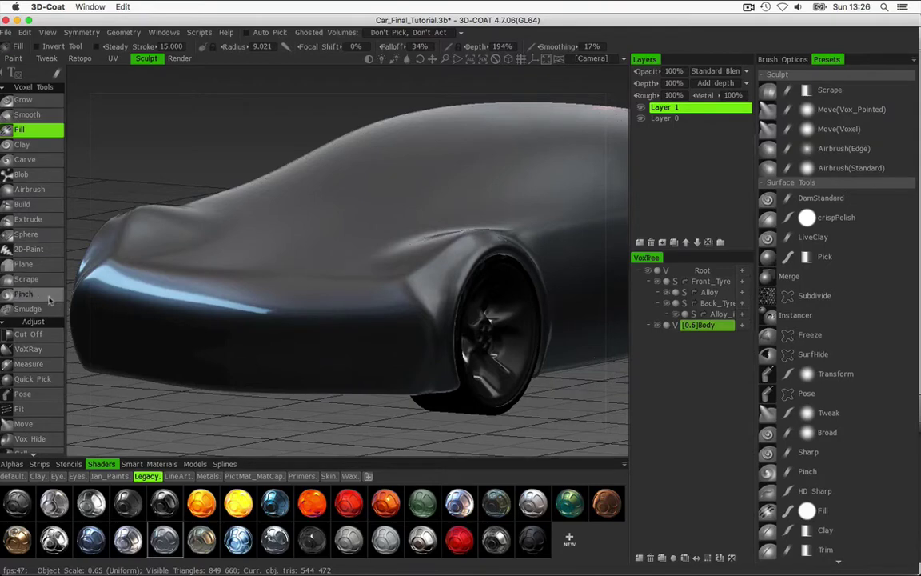
Switch the Body volume from voxel to surface mode and choose the Polish brush preset
{"action": "left_click", "coordinate": [676, 327]}
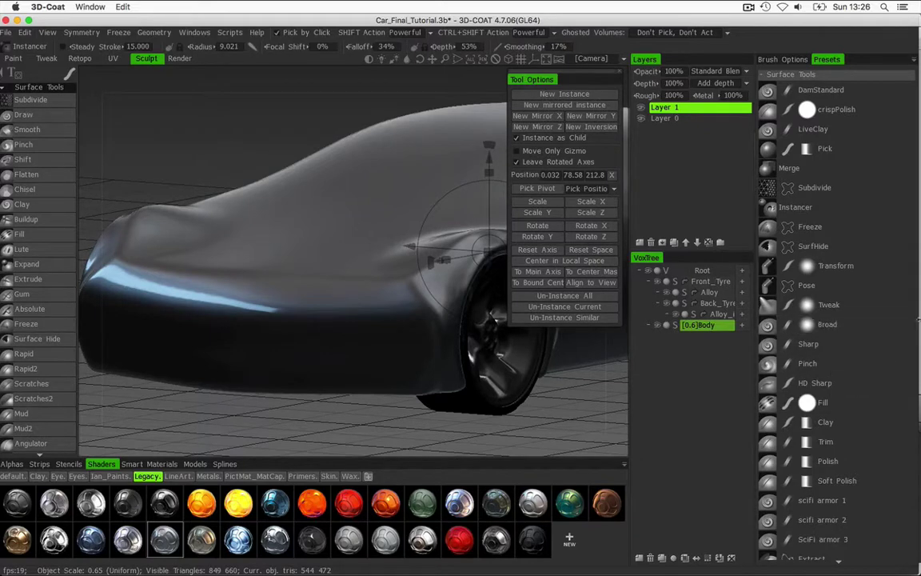
{"action": "mouse_move", "coordinate": [920, 320]}
{"action": "left_mouse_down"}
{"action": "mouse_move", "coordinate": [918, 338]}
{"action": "mouse_move", "coordinate": [918, 323]}
{"action": "left_mouse_up"}
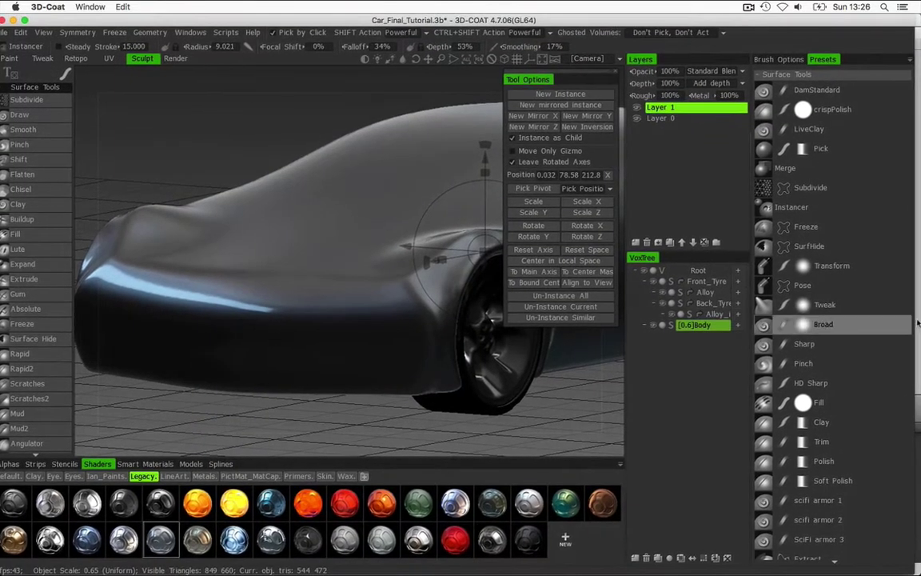
{"action": "scroll", "coordinate": [855, 275], "scroll_direction": "down", "scroll_amount": 5}
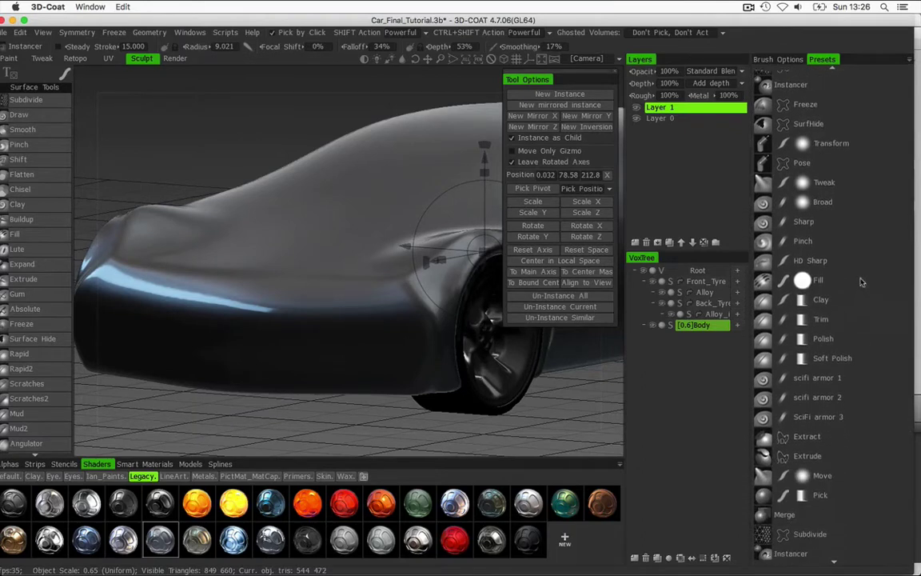
{"action": "scroll", "coordinate": [855, 275], "scroll_direction": "down", "scroll_amount": 10}
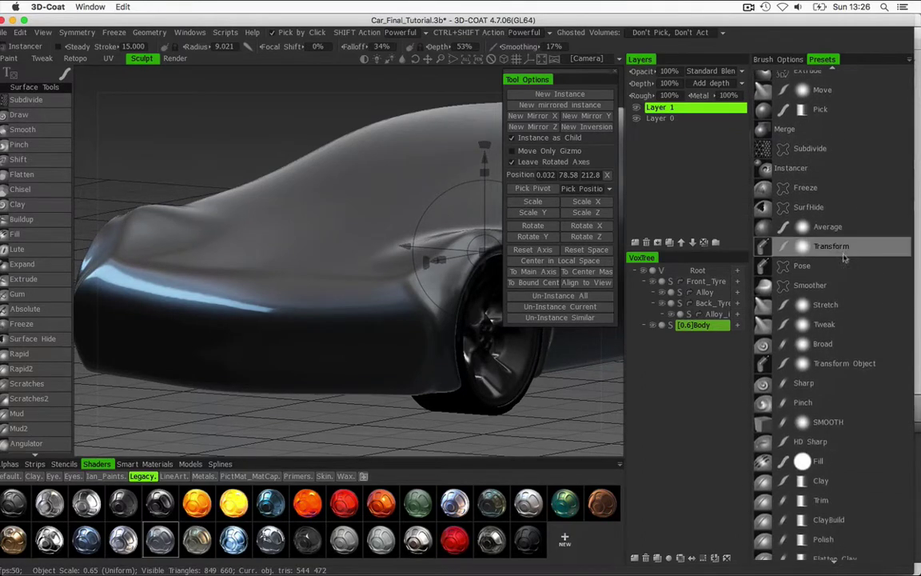
{"action": "scroll", "coordinate": [859, 381], "scroll_direction": "down", "scroll_amount": 3}
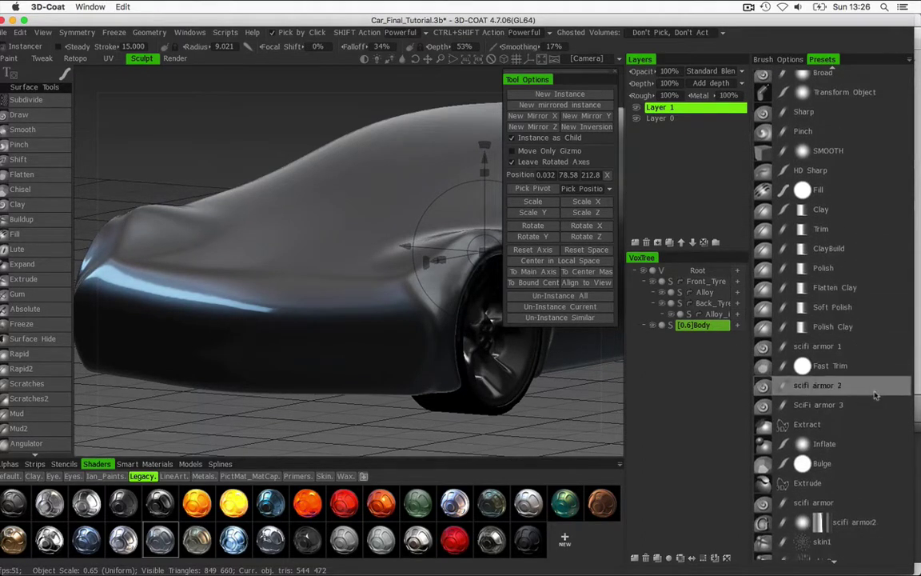
{"action": "scroll", "coordinate": [867, 386], "scroll_direction": "up", "scroll_amount": 2}
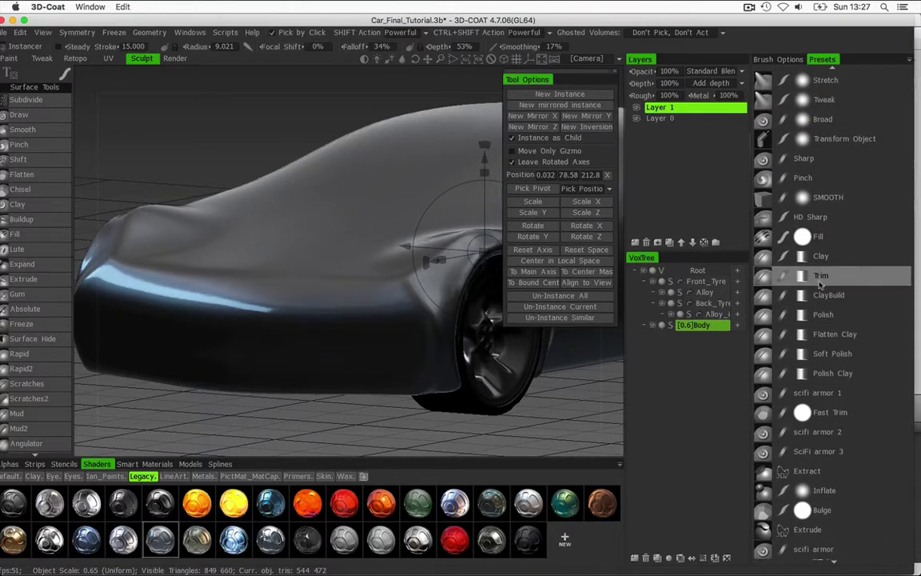
{"action": "left_click", "coordinate": [856, 314]}
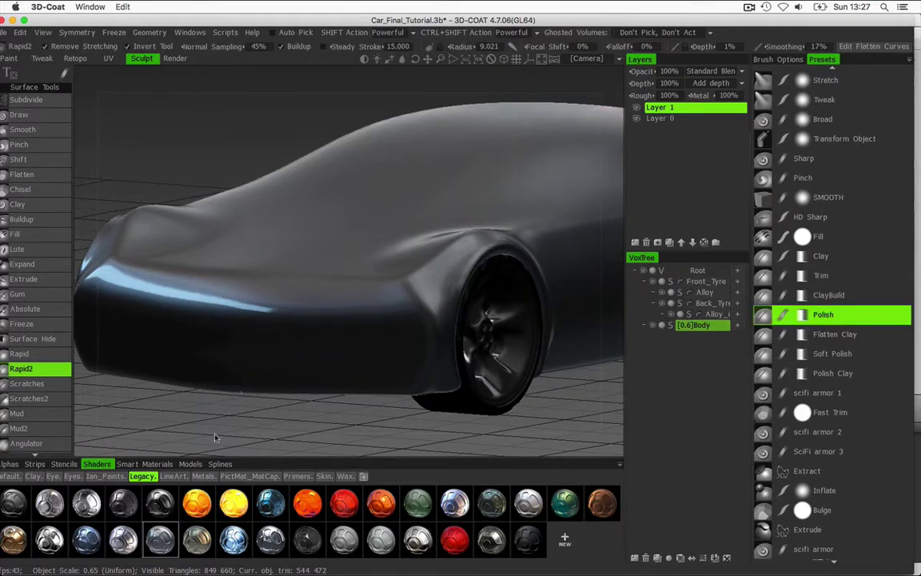
Apply the matte grey Legacy shader to the Body so surface creases are easier to judge
{"action": "scroll", "coordinate": [216, 434], "scroll_direction": "down", "scroll_amount": 2}
{"action": "left_click_drag", "start_coordinate": [227, 425], "coordinate": [294, 485]}
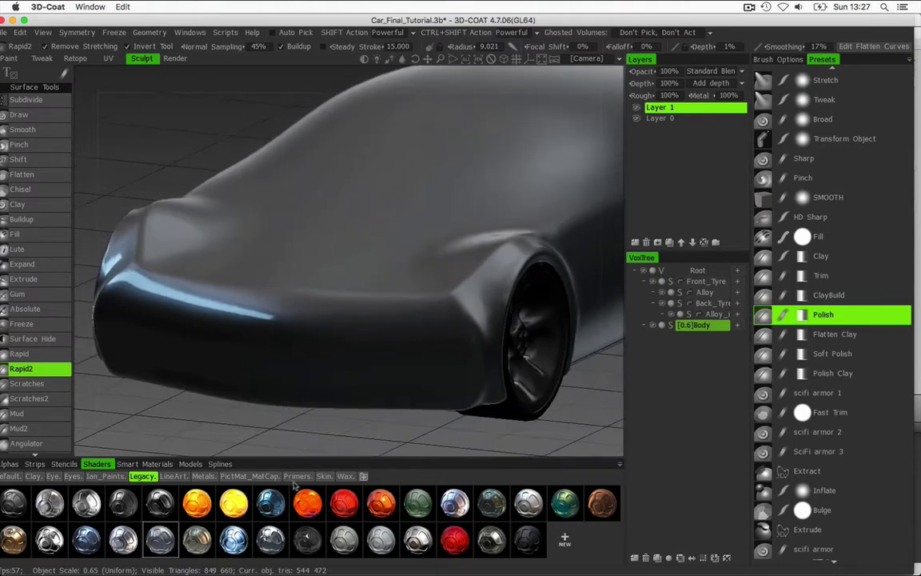
{"action": "left_click", "coordinate": [344, 542]}
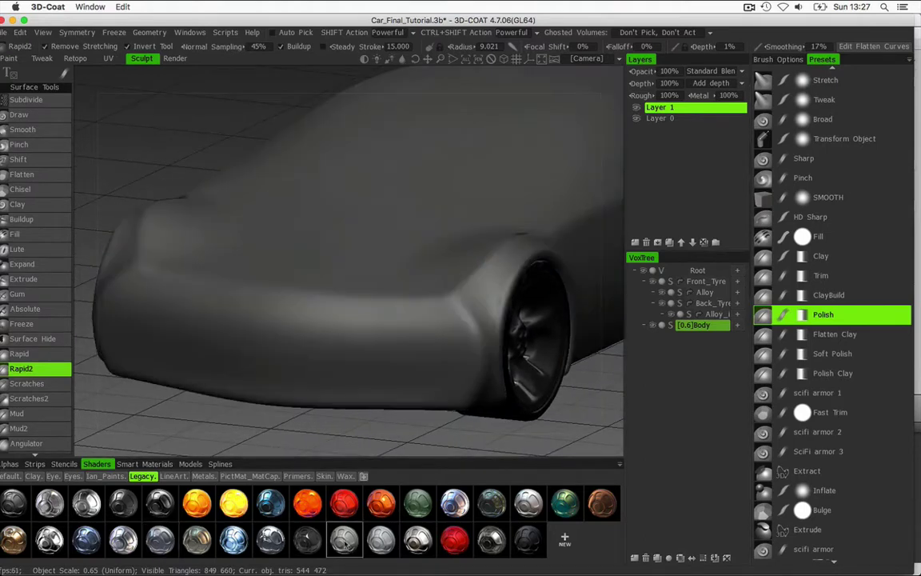
Try Polish strokes with a radius of 18.974 along the nose's upper front edge and over the headlight areas
{"action": "right_click_drag", "start_coordinate": [421, 297], "coordinate": [447, 301]}
{"action": "left_click_drag", "start_coordinate": [414, 292], "coordinate": [425, 303], "text": "alt"}
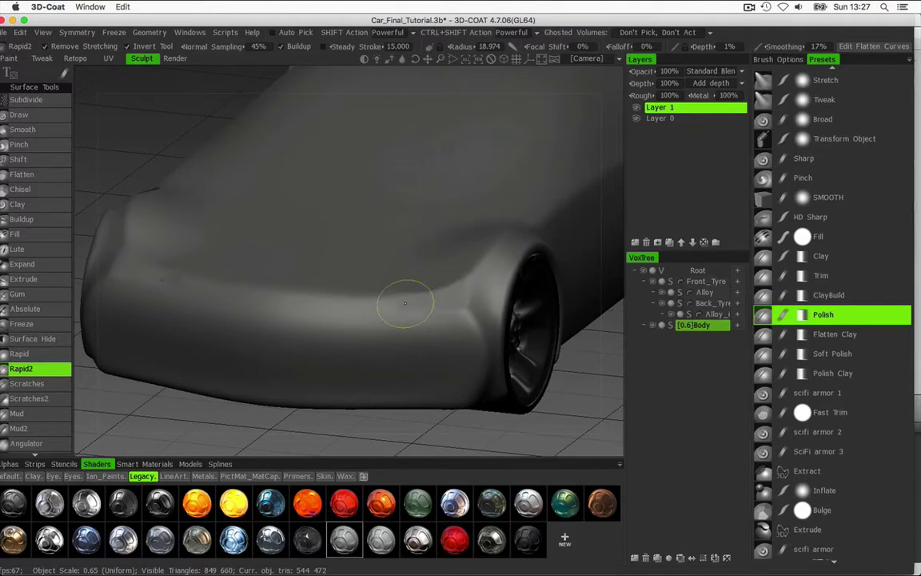
{"action": "mouse_move", "coordinate": [390, 304]}
{"action": "left_mouse_down"}
{"action": "mouse_move", "coordinate": [343, 305]}
{"action": "mouse_move", "coordinate": [435, 298]}
{"action": "left_mouse_up"}
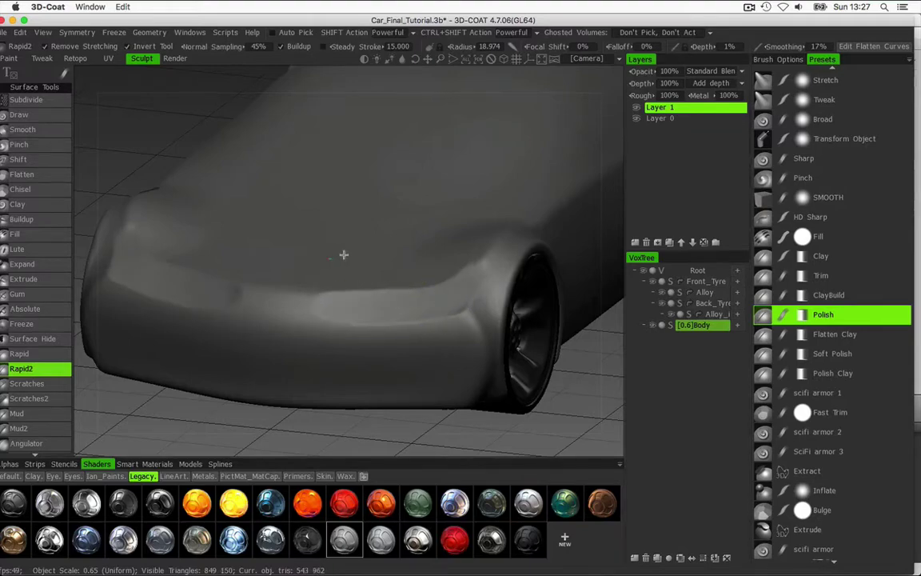
{"action": "right_click_drag", "start_coordinate": [344, 254], "coordinate": [319, 234]}
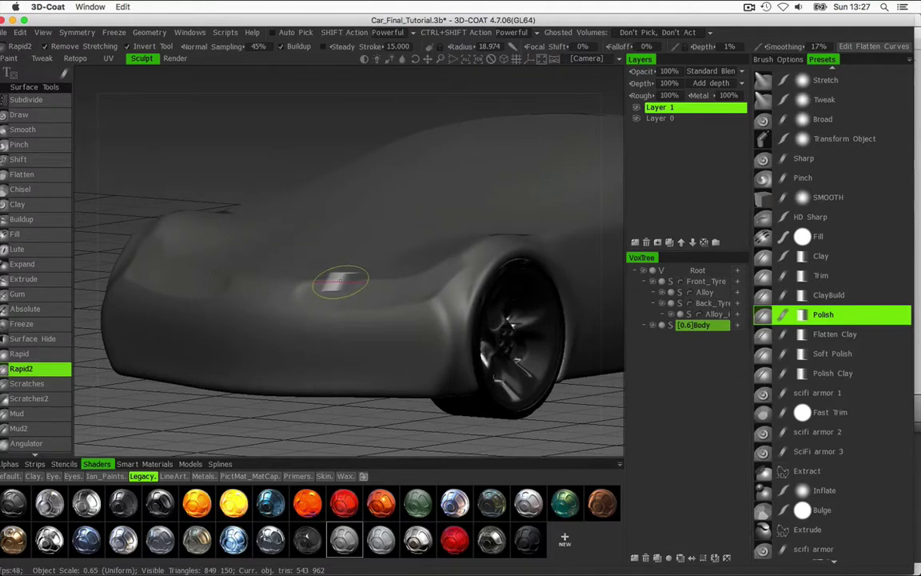
{"action": "mouse_move", "coordinate": [327, 281]}
{"action": "right_mouse_down"}
{"action": "mouse_move", "coordinate": [325, 271]}
{"action": "mouse_move", "coordinate": [370, 277]}
{"action": "mouse_move", "coordinate": [358, 284]}
{"action": "right_mouse_up"}
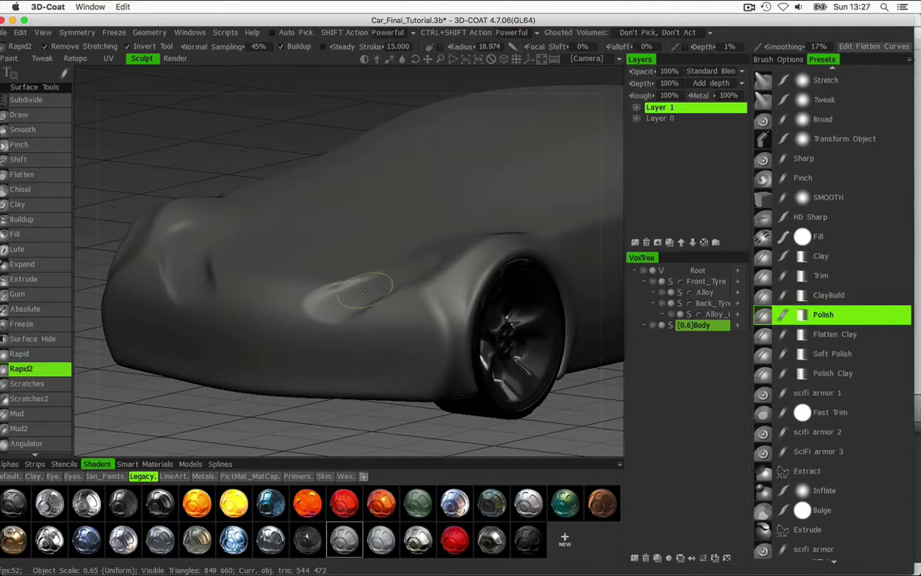
{"action": "mouse_move", "coordinate": [327, 304]}
{"action": "right_mouse_down"}
{"action": "mouse_move", "coordinate": [453, 257]}
{"action": "mouse_move", "coordinate": [354, 267]}
{"action": "mouse_move", "coordinate": [259, 259]}
{"action": "mouse_move", "coordinate": [409, 248]}
{"action": "mouse_move", "coordinate": [335, 258]}
{"action": "right_mouse_up"}
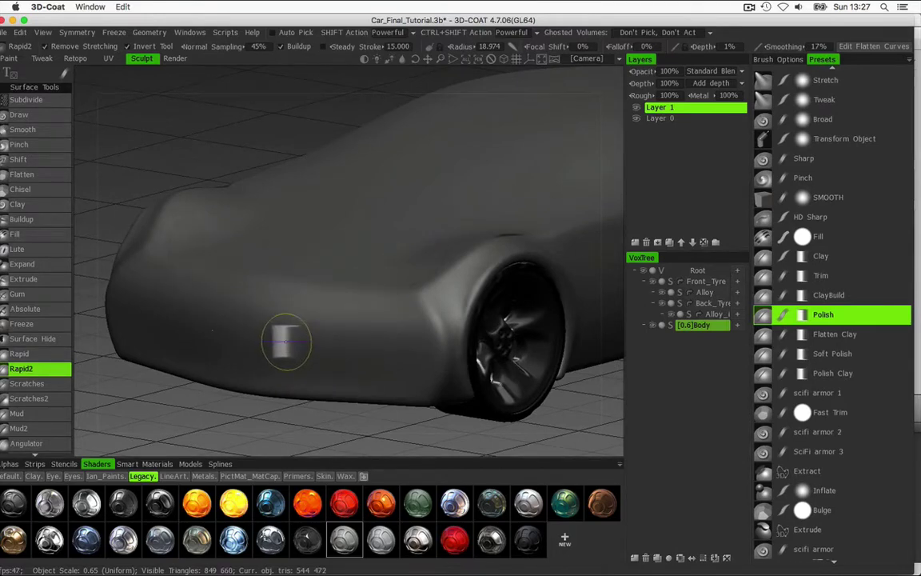
Set the Polish radius to 15.146 and shape slanted headlight recesses on both sides of the nose
{"action": "mouse_move", "coordinate": [329, 285]}
{"action": "right_mouse_down"}
{"action": "mouse_move", "coordinate": [321, 302]}
{"action": "mouse_move", "coordinate": [305, 295]}
{"action": "mouse_move", "coordinate": [395, 302]}
{"action": "mouse_move", "coordinate": [389, 310]}
{"action": "mouse_move", "coordinate": [411, 301]}
{"action": "right_mouse_up"}
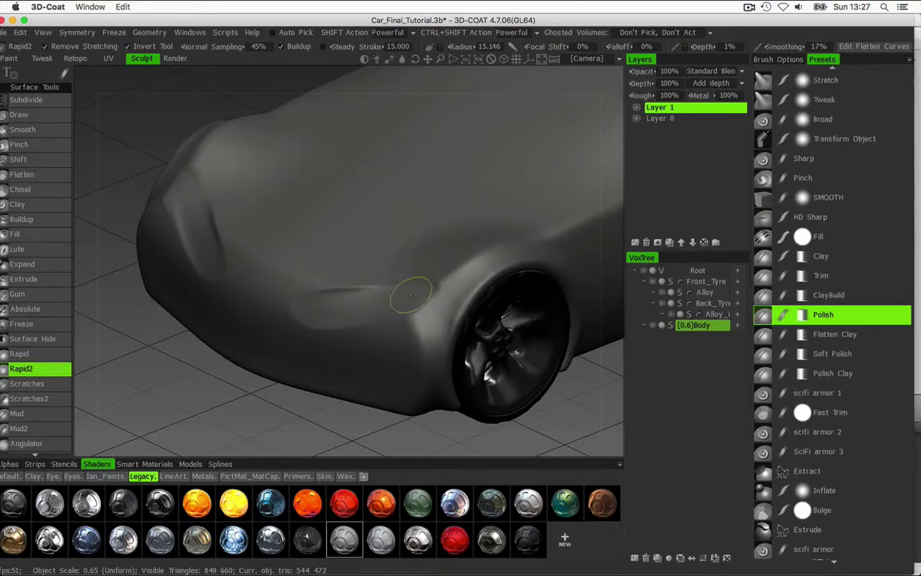
{"action": "mouse_move", "coordinate": [284, 245]}
{"action": "middle_mouse_down"}
{"action": "mouse_move", "coordinate": [456, 228]}
{"action": "mouse_move", "coordinate": [310, 162]}
{"action": "mouse_move", "coordinate": [260, 214]}
{"action": "mouse_move", "coordinate": [458, 205]}
{"action": "mouse_move", "coordinate": [281, 218]}
{"action": "mouse_move", "coordinate": [316, 200]}
{"action": "mouse_move", "coordinate": [359, 209]}
{"action": "middle_mouse_up"}
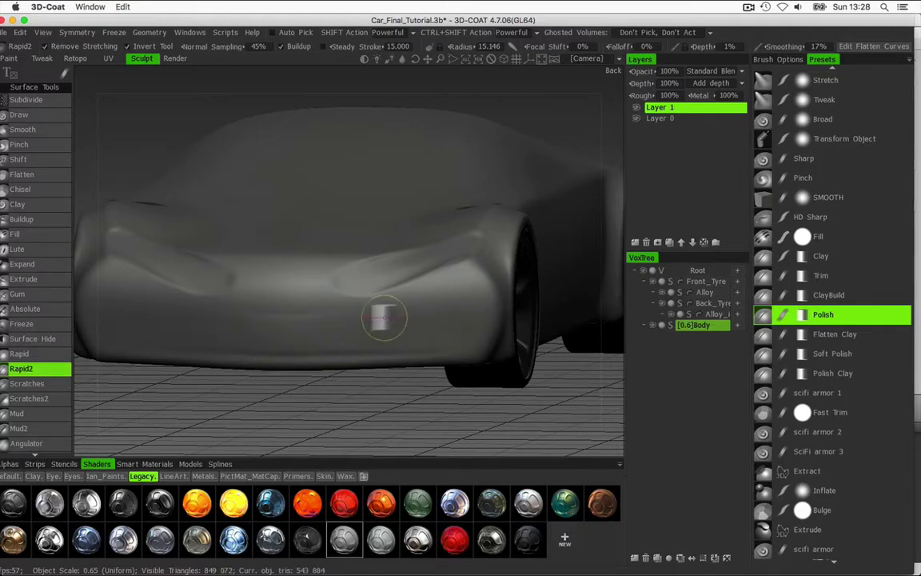
Try the ClayBuild preset, switch to Clay, and refine the front bumper surface below the headlights
{"action": "left_click", "coordinate": [828, 295]}
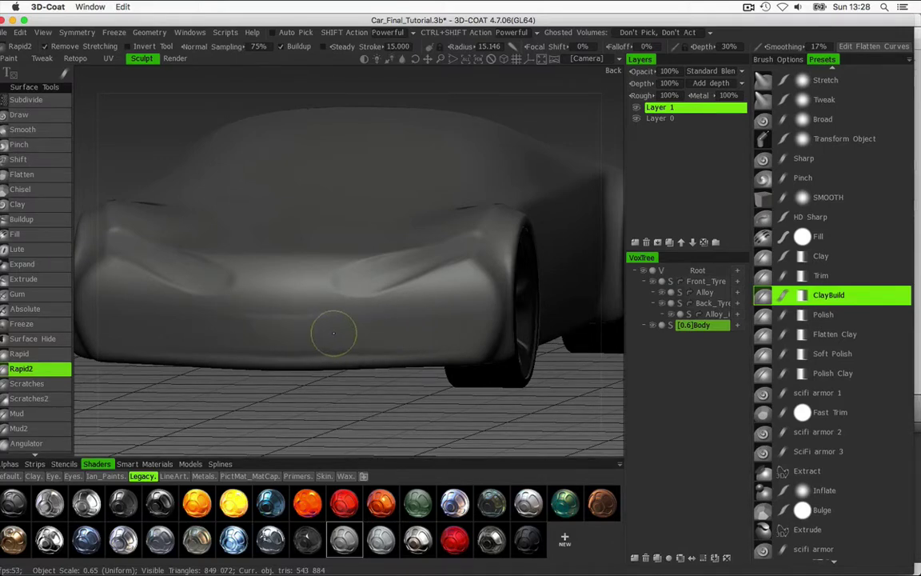
{"action": "left_click", "coordinate": [826, 261]}
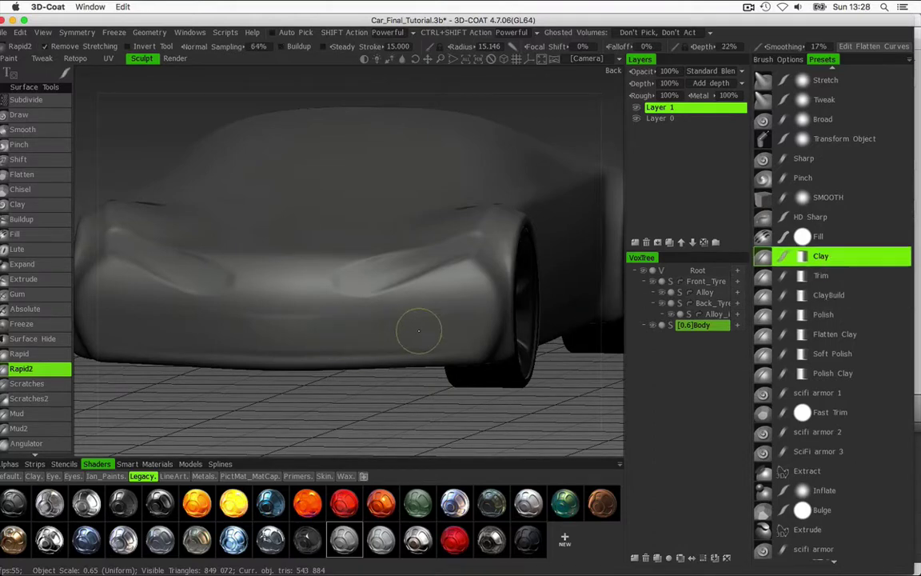
{"action": "mouse_move", "coordinate": [290, 395]}
{"action": "left_mouse_down"}
{"action": "mouse_move", "coordinate": [232, 396]}
{"action": "mouse_move", "coordinate": [253, 394]}
{"action": "mouse_move", "coordinate": [282, 313]}
{"action": "left_mouse_up"}
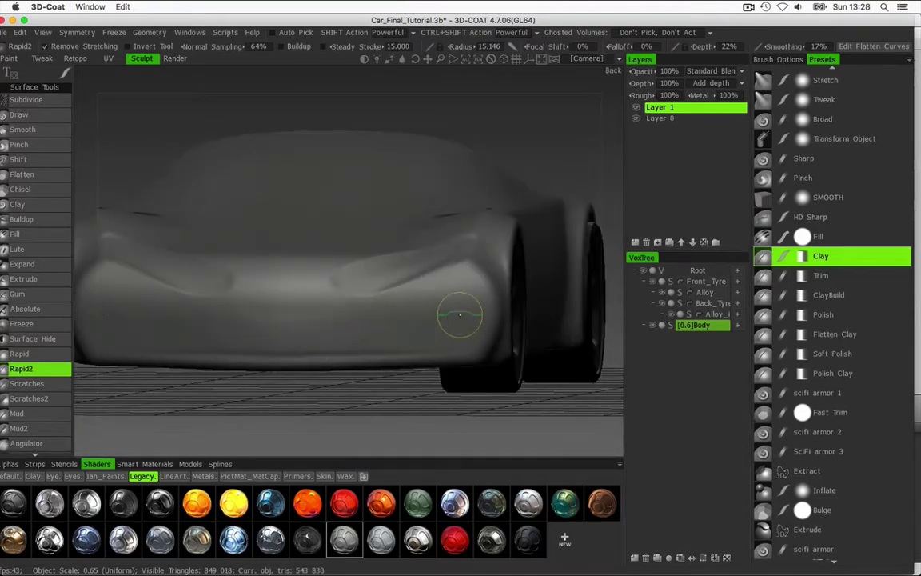
{"action": "left_click_drag", "start_coordinate": [431, 344], "coordinate": [448, 307]}
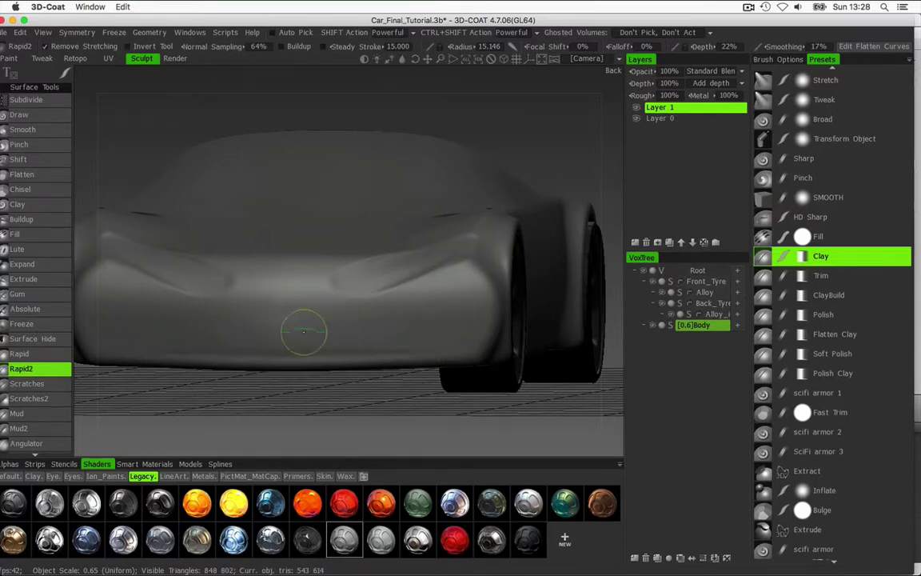
{"action": "left_click_drag", "start_coordinate": [303, 331], "coordinate": [276, 359]}
{"action": "mouse_move", "coordinate": [294, 393]}
{"action": "left_mouse_down"}
{"action": "mouse_move", "coordinate": [189, 401]}
{"action": "mouse_move", "coordinate": [220, 380]}
{"action": "left_mouse_up"}
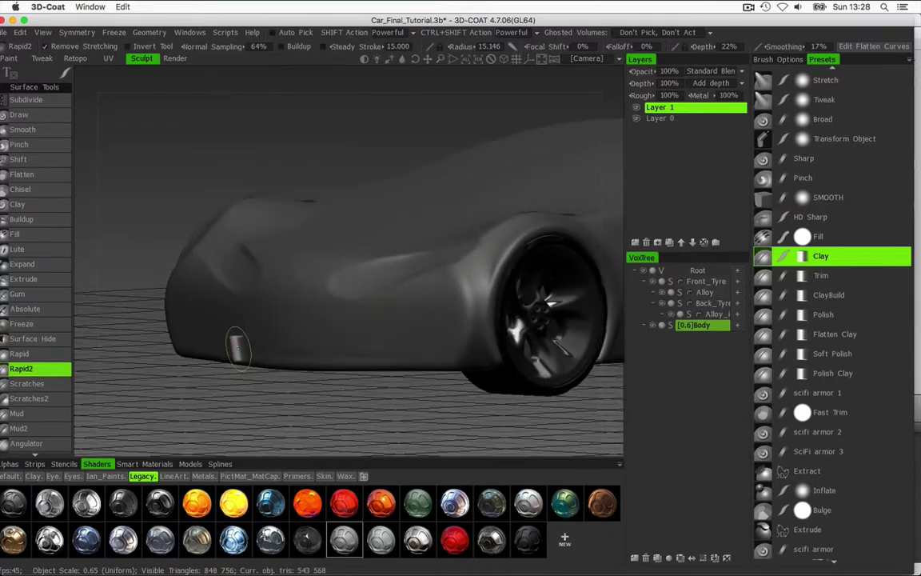
Refine the headlight recesses and the crease beside the front wheel arch using the Soft Polish preset
{"action": "left_click_drag", "start_coordinate": [364, 354], "coordinate": [418, 271]}
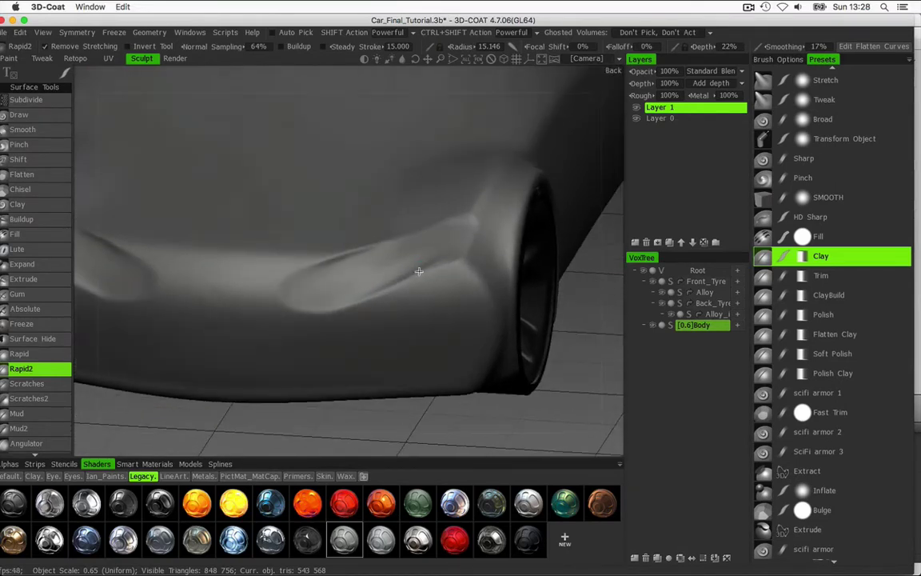
{"action": "left_click", "coordinate": [832, 353]}
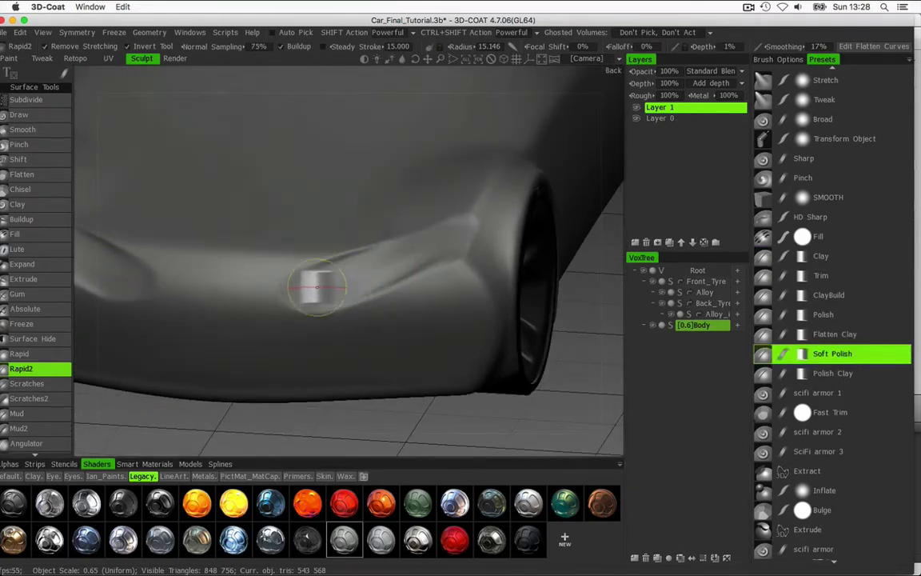
{"action": "mouse_move", "coordinate": [318, 286]}
{"action": "left_mouse_down"}
{"action": "mouse_move", "coordinate": [344, 256]}
{"action": "mouse_move", "coordinate": [336, 239]}
{"action": "mouse_move", "coordinate": [376, 228]}
{"action": "mouse_move", "coordinate": [340, 283]}
{"action": "mouse_move", "coordinate": [384, 234]}
{"action": "mouse_move", "coordinate": [312, 239]}
{"action": "mouse_move", "coordinate": [336, 272]}
{"action": "left_mouse_up"}
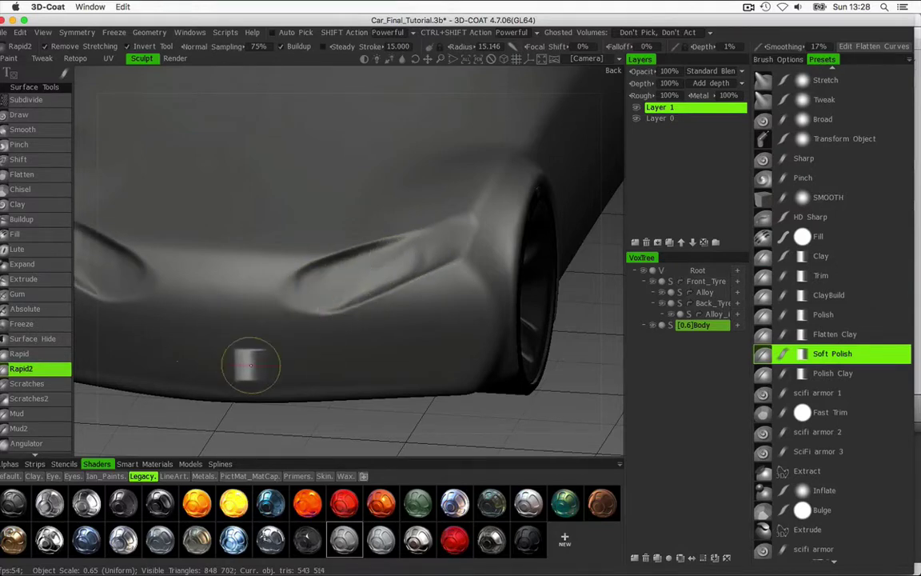
{"action": "mouse_move", "coordinate": [250, 365]}
{"action": "right_mouse_down"}
{"action": "mouse_move", "coordinate": [339, 282]}
{"action": "mouse_move", "coordinate": [309, 274]}
{"action": "mouse_move", "coordinate": [282, 323]}
{"action": "right_mouse_up"}
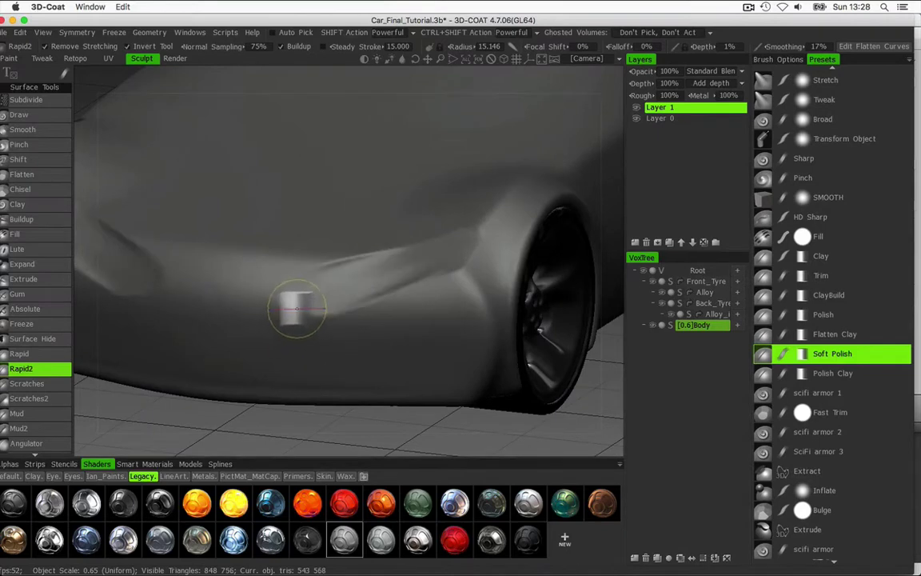
{"action": "mouse_move", "coordinate": [503, 293]}
{"action": "right_mouse_down"}
{"action": "mouse_move", "coordinate": [335, 268]}
{"action": "mouse_move", "coordinate": [352, 264]}
{"action": "mouse_move", "coordinate": [329, 273]}
{"action": "right_mouse_up"}
Blend the headlight edges and the top of the front wheel arch with Clay, reducing the radius to 7.912
{"action": "left_click", "coordinate": [821, 256]}
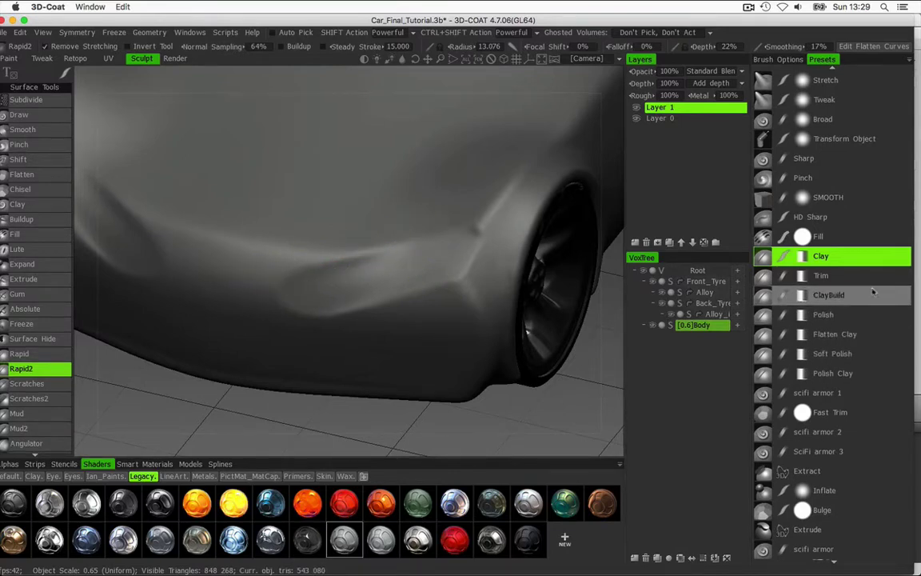
{"action": "mouse_move", "coordinate": [406, 288]}
{"action": "left_mouse_down", "text": "alt"}
{"action": "mouse_move", "coordinate": [257, 332]}
{"action": "mouse_move", "coordinate": [198, 321]}
{"action": "mouse_move", "coordinate": [333, 319]}
{"action": "mouse_move", "coordinate": [170, 310]}
{"action": "mouse_move", "coordinate": [287, 308]}
{"action": "mouse_move", "coordinate": [165, 325]}
{"action": "mouse_move", "coordinate": [433, 290]}
{"action": "mouse_move", "coordinate": [399, 277]}
{"action": "mouse_move", "coordinate": [388, 308]}
{"action": "mouse_move", "coordinate": [364, 292]}
{"action": "left_mouse_up", "text": "alt"}
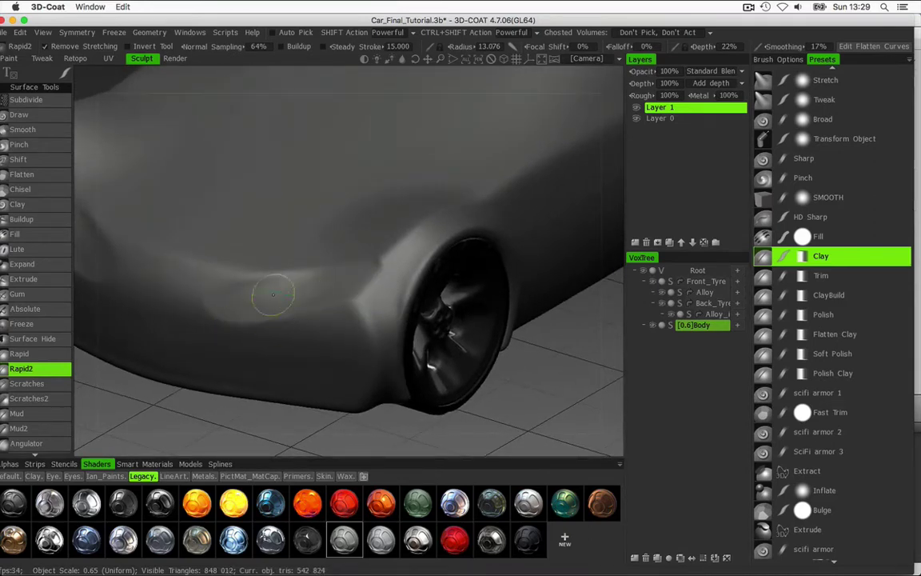
{"action": "left_click_drag", "start_coordinate": [400, 243], "coordinate": [250, 285], "text": "alt"}
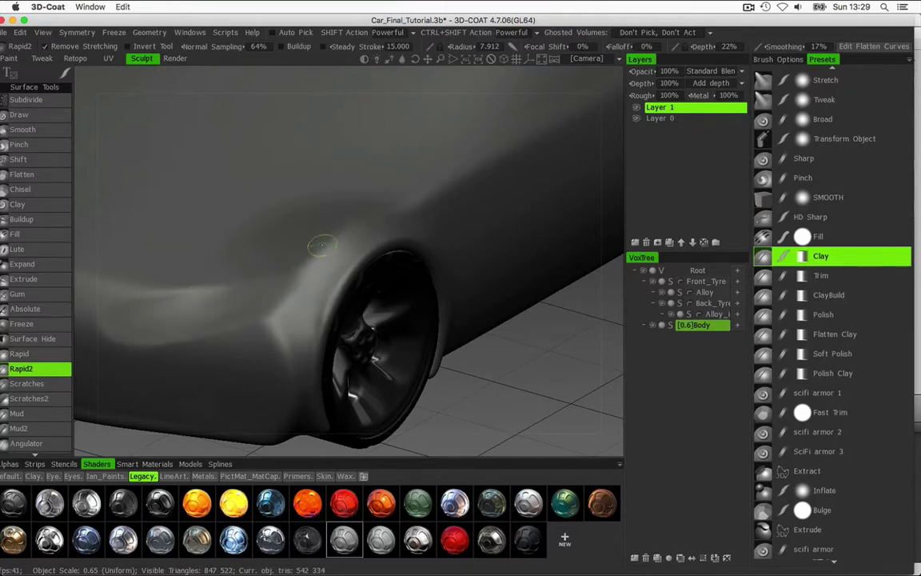
{"action": "mouse_move", "coordinate": [261, 244]}
{"action": "middle_mouse_down"}
{"action": "mouse_move", "coordinate": [253, 249]}
{"action": "mouse_move", "coordinate": [371, 199]}
{"action": "mouse_move", "coordinate": [462, 205]}
{"action": "mouse_move", "coordinate": [382, 205]}
{"action": "mouse_move", "coordinate": [430, 191]}
{"action": "mouse_move", "coordinate": [341, 187]}
{"action": "mouse_move", "coordinate": [456, 207]}
{"action": "middle_mouse_up"}
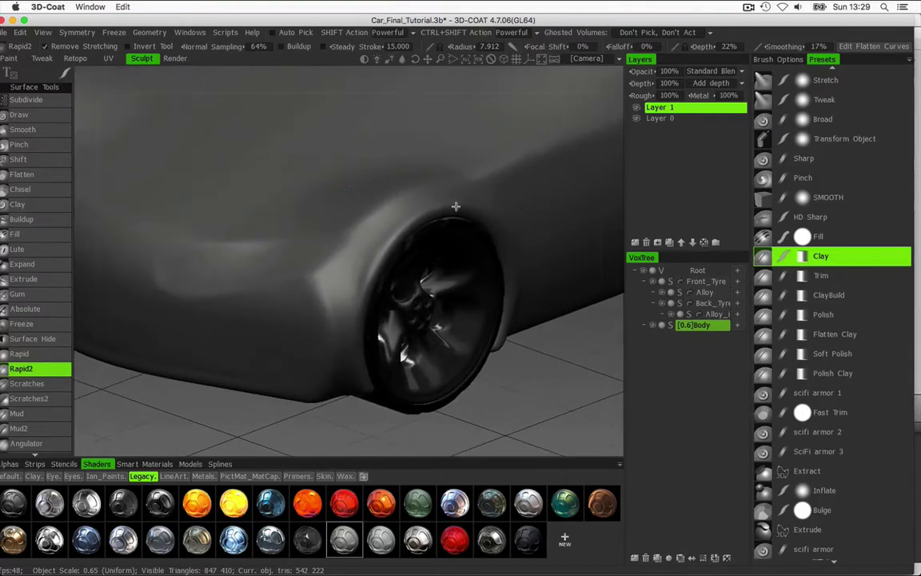
{"action": "mouse_move", "coordinate": [389, 232]}
{"action": "middle_mouse_down"}
{"action": "mouse_move", "coordinate": [256, 253]}
{"action": "mouse_move", "coordinate": [291, 337]}
{"action": "mouse_move", "coordinate": [276, 323]}
{"action": "mouse_move", "coordinate": [144, 335]}
{"action": "mouse_move", "coordinate": [407, 327]}
{"action": "mouse_move", "coordinate": [170, 343]}
{"action": "mouse_move", "coordinate": [237, 360]}
{"action": "mouse_move", "coordinate": [127, 372]}
{"action": "mouse_move", "coordinate": [232, 361]}
{"action": "mouse_move", "coordinate": [195, 360]}
{"action": "mouse_move", "coordinate": [234, 366]}
{"action": "middle_mouse_up"}
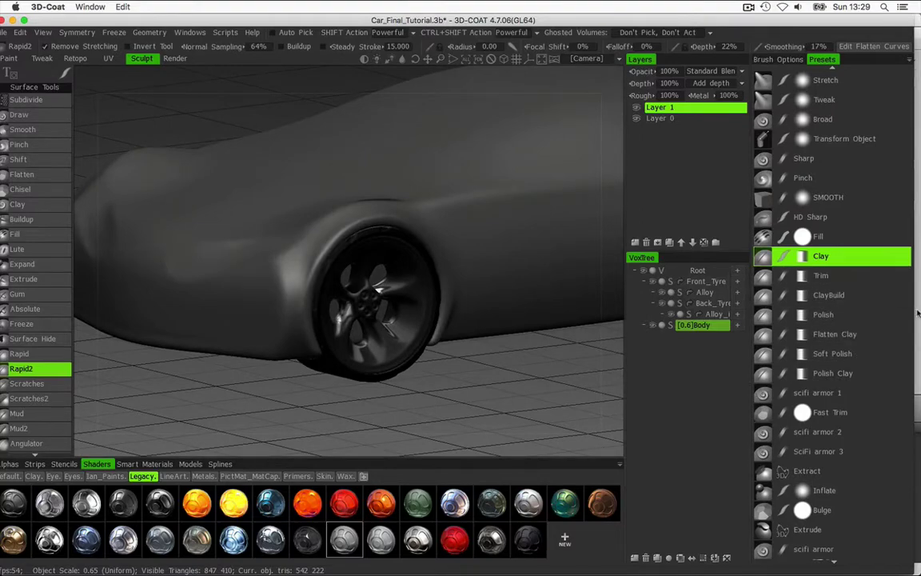
{"action": "key", "text": "super+shift+2"}
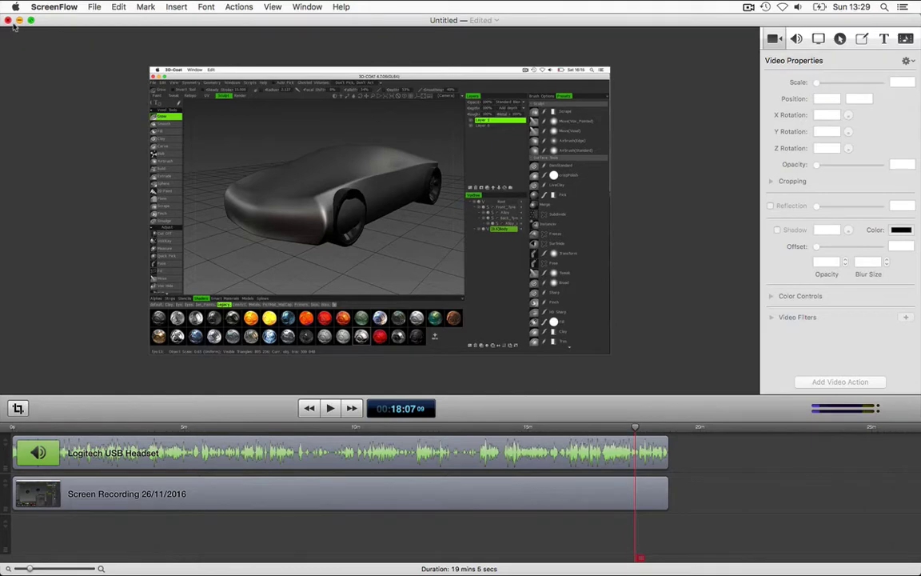
{"action": "left_click", "coordinate": [749, 8]}
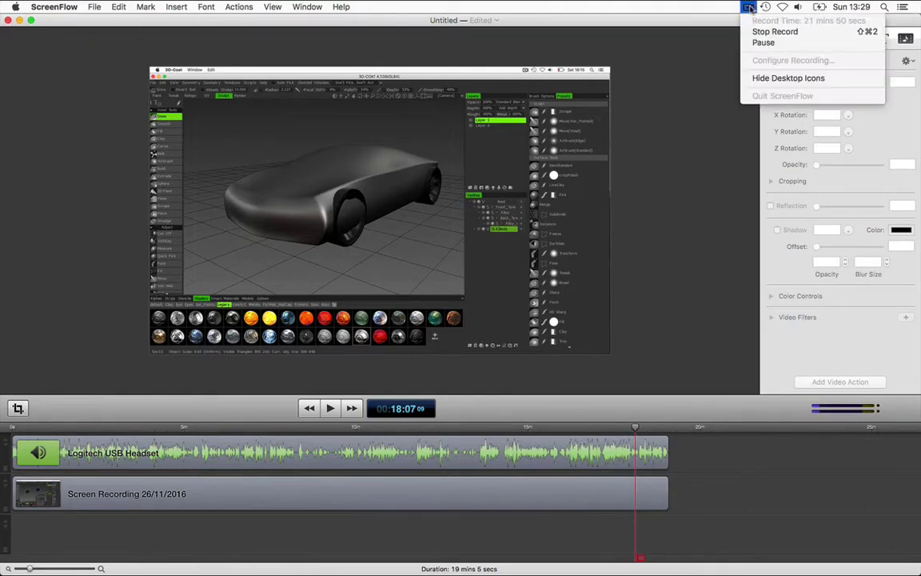
{"action": "left_click", "coordinate": [703, 27]}
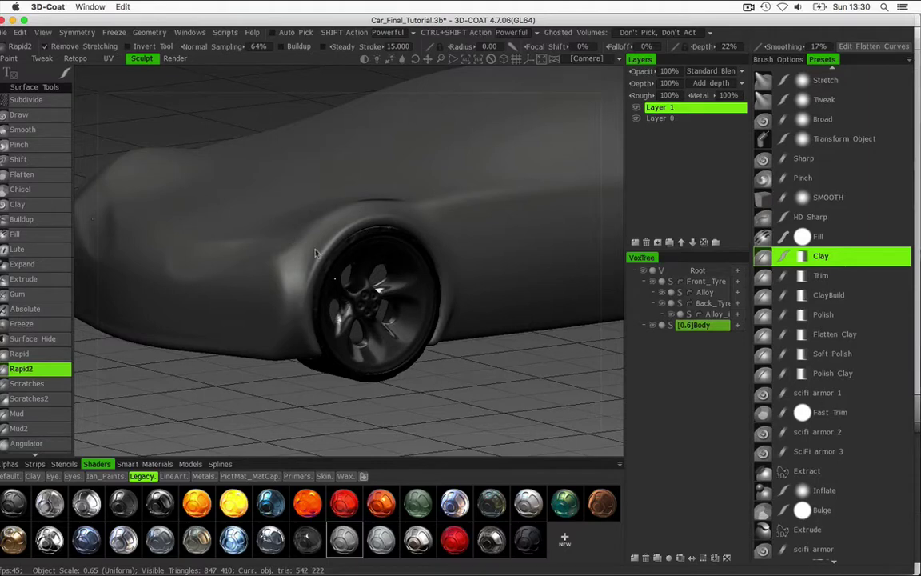
Try to carve wide recesses into both sides of the front bumper with the Clay preset
{"action": "mouse_move", "coordinate": [299, 237]}
{"action": "left_mouse_down", "text": "alt"}
{"action": "mouse_move", "coordinate": [371, 241]}
{"action": "mouse_move", "coordinate": [278, 248]}
{"action": "mouse_move", "coordinate": [397, 248]}
{"action": "mouse_move", "coordinate": [287, 282]}
{"action": "mouse_move", "coordinate": [271, 275]}
{"action": "mouse_move", "coordinate": [329, 254]}
{"action": "left_mouse_up", "text": "alt"}
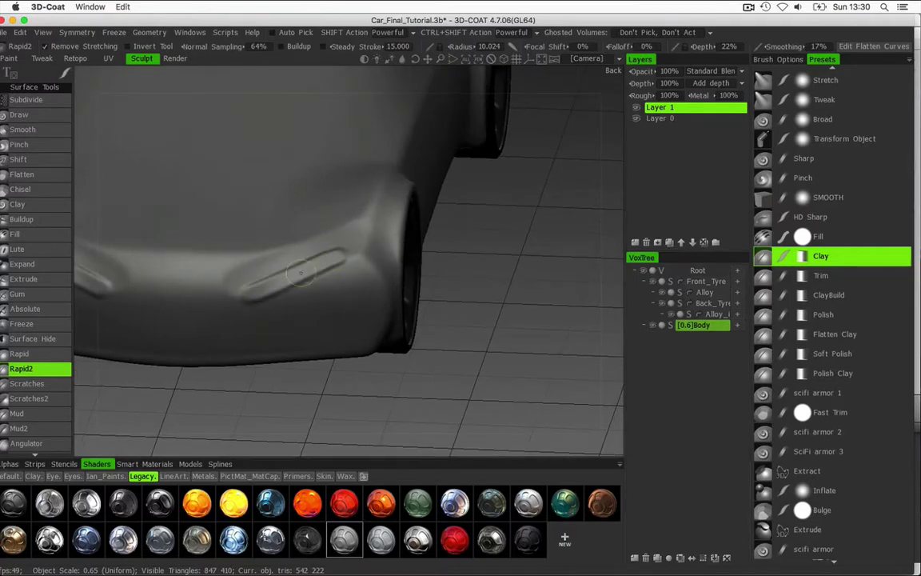
{"action": "mouse_move", "coordinate": [291, 205]}
{"action": "left_mouse_down", "text": "alt"}
{"action": "mouse_move", "coordinate": [424, 189]}
{"action": "mouse_move", "coordinate": [325, 200]}
{"action": "mouse_move", "coordinate": [319, 247]}
{"action": "mouse_move", "coordinate": [314, 241]}
{"action": "mouse_move", "coordinate": [282, 296]}
{"action": "mouse_move", "coordinate": [346, 309]}
{"action": "mouse_move", "coordinate": [248, 318]}
{"action": "mouse_move", "coordinate": [361, 313]}
{"action": "mouse_move", "coordinate": [204, 324]}
{"action": "mouse_move", "coordinate": [335, 318]}
{"action": "left_mouse_up", "text": "alt"}
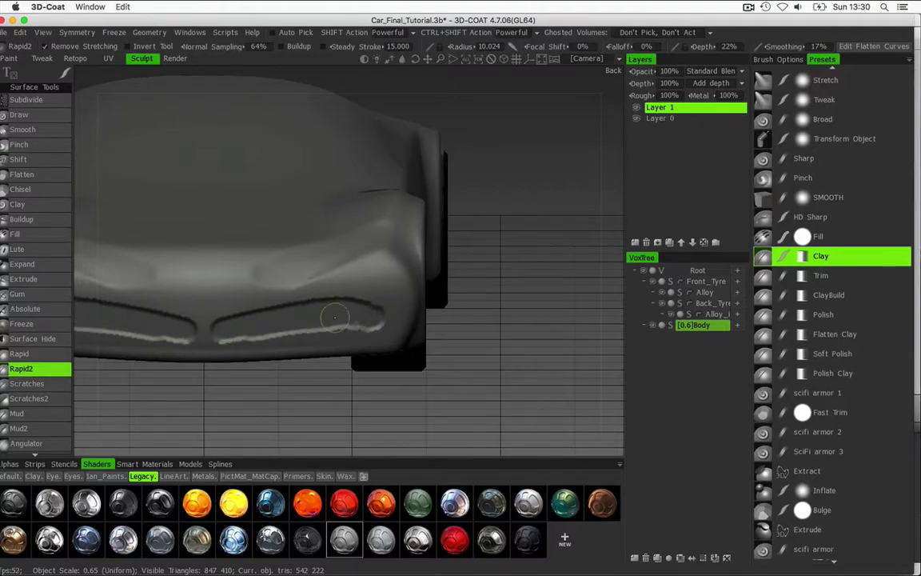
{"action": "mouse_move", "coordinate": [364, 318]}
{"action": "middle_mouse_down"}
{"action": "mouse_move", "coordinate": [307, 242]}
{"action": "mouse_move", "coordinate": [428, 245]}
{"action": "mouse_move", "coordinate": [251, 245]}
{"action": "mouse_move", "coordinate": [186, 230]}
{"action": "mouse_move", "coordinate": [250, 264]}
{"action": "middle_mouse_up"}
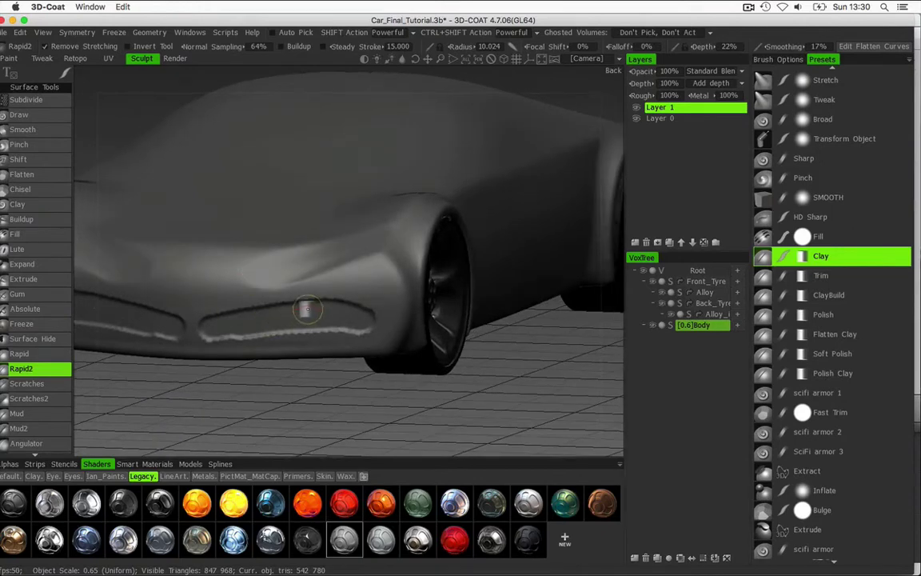
{"action": "key", "text": "super+z"}
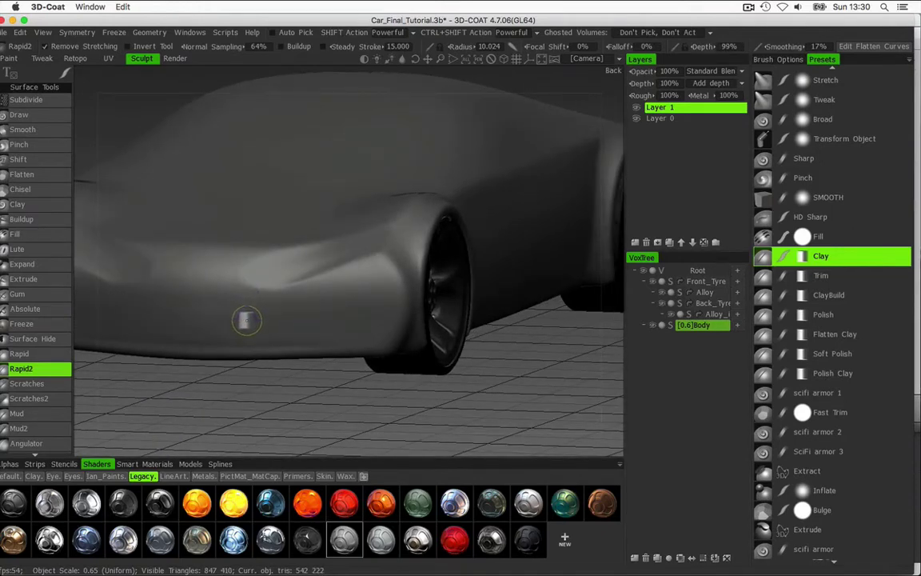
Carve shorter intake recesses into both sides of the front bumper with Clay at 99% depth, using a soft round alpha
{"action": "left_click", "coordinate": [9, 464]}
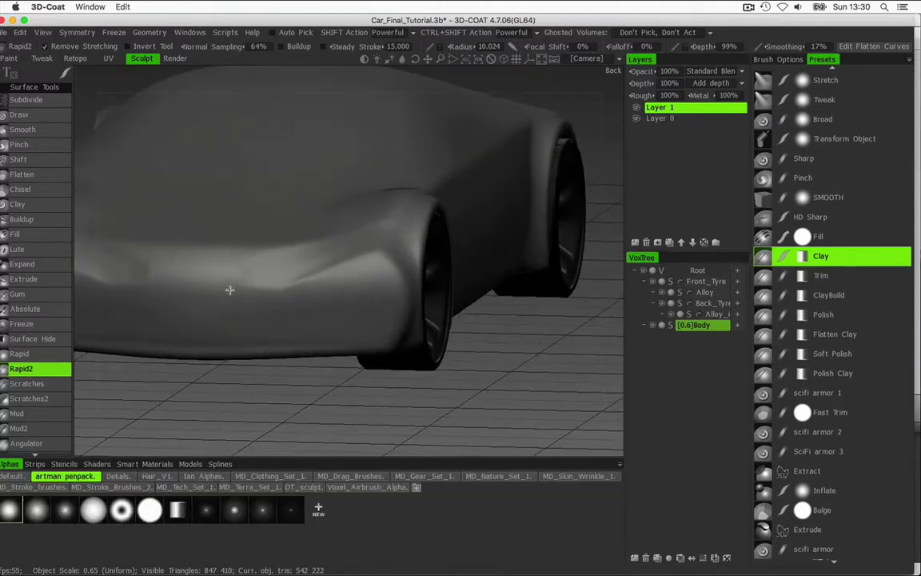
{"action": "mouse_move", "coordinate": [232, 323]}
{"action": "left_mouse_down"}
{"action": "mouse_move", "coordinate": [320, 316]}
{"action": "mouse_move", "coordinate": [216, 326]}
{"action": "mouse_move", "coordinate": [350, 321]}
{"action": "mouse_move", "coordinate": [232, 324]}
{"action": "mouse_move", "coordinate": [280, 322]}
{"action": "left_mouse_up"}
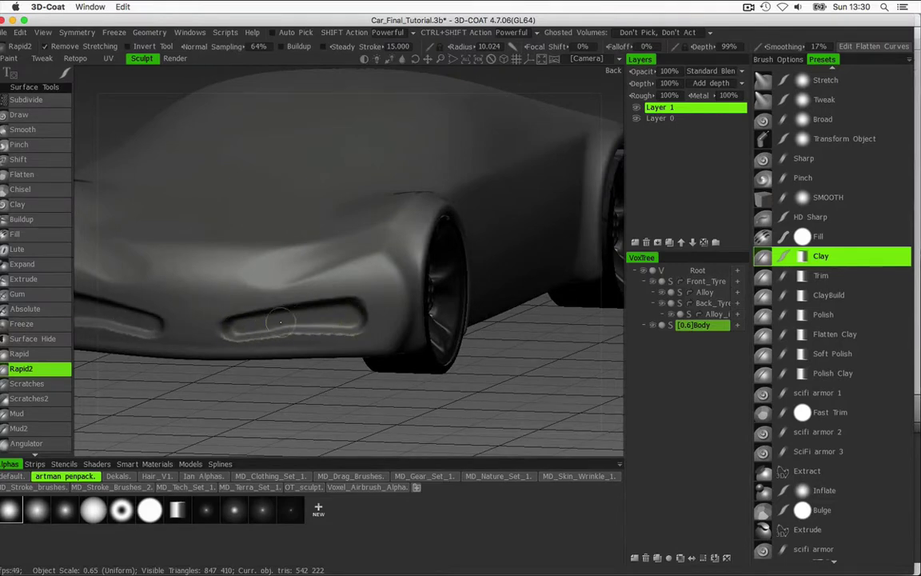
{"action": "left_click_drag", "start_coordinate": [339, 317], "coordinate": [341, 315]}
Try to sculpt diagonal creases along both sides of the hood with Clay at radius 25.792 and 50% depth
{"action": "mouse_move", "coordinate": [306, 240]}
{"action": "right_mouse_down"}
{"action": "mouse_move", "coordinate": [454, 236]}
{"action": "mouse_move", "coordinate": [362, 239]}
{"action": "mouse_move", "coordinate": [366, 249]}
{"action": "mouse_move", "coordinate": [366, 219]}
{"action": "mouse_move", "coordinate": [267, 220]}
{"action": "mouse_move", "coordinate": [270, 263]}
{"action": "mouse_move", "coordinate": [248, 302]}
{"action": "mouse_move", "coordinate": [339, 257]}
{"action": "mouse_move", "coordinate": [298, 245]}
{"action": "mouse_move", "coordinate": [178, 284]}
{"action": "mouse_move", "coordinate": [163, 279]}
{"action": "right_mouse_up"}
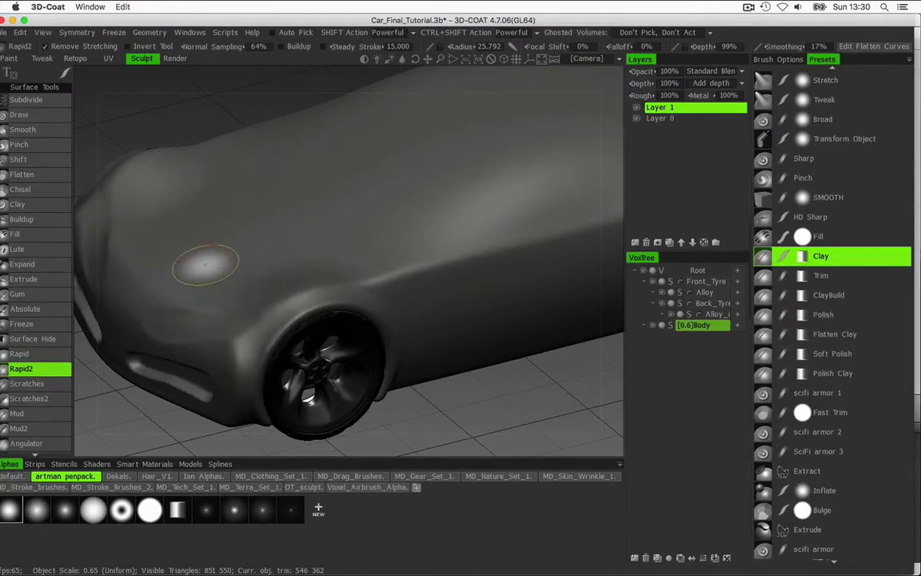
{"action": "right_click_drag", "start_coordinate": [178, 260], "coordinate": [177, 275]}
{"action": "mouse_move", "coordinate": [144, 275]}
{"action": "left_mouse_down"}
{"action": "mouse_move", "coordinate": [188, 250]}
{"action": "mouse_move", "coordinate": [329, 201]}
{"action": "mouse_move", "coordinate": [406, 200]}
{"action": "left_mouse_up"}
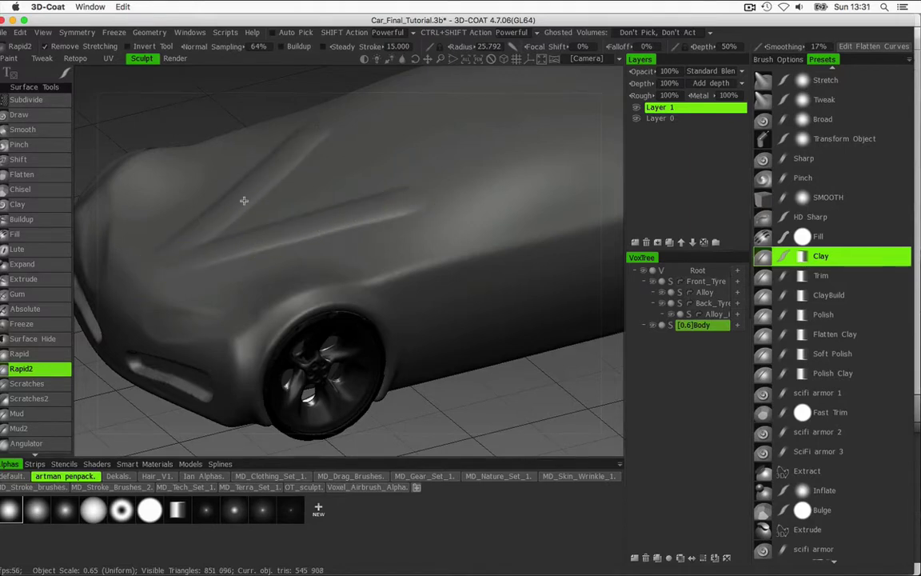
{"action": "mouse_move", "coordinate": [245, 202]}
{"action": "left_mouse_down", "text": "alt"}
{"action": "mouse_move", "coordinate": [347, 175]}
{"action": "mouse_move", "coordinate": [262, 200]}
{"action": "left_mouse_up", "text": "alt"}
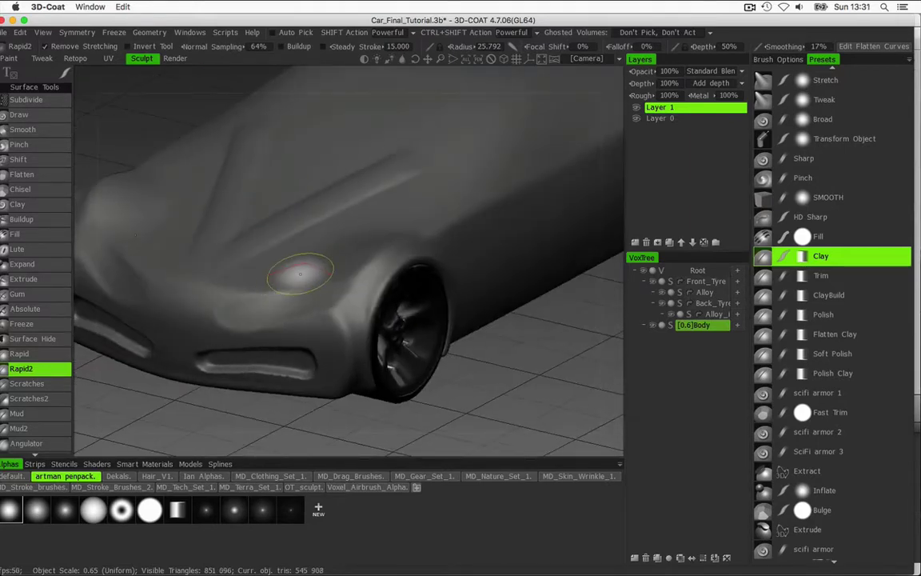
{"action": "key", "text": "super+z"}
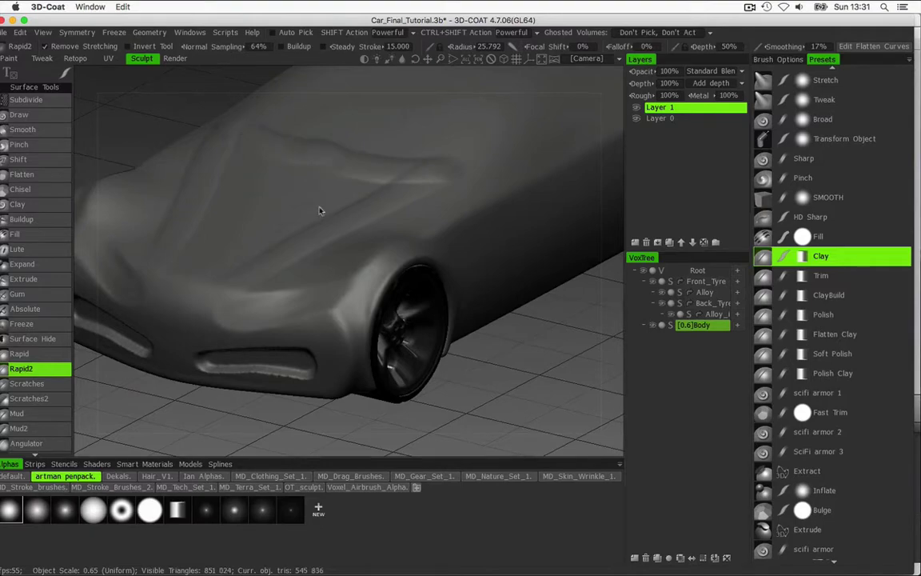
{"action": "mouse_move", "coordinate": [318, 208]}
{"action": "left_mouse_down", "text": "alt"}
{"action": "mouse_move", "coordinate": [336, 226]}
{"action": "mouse_move", "coordinate": [185, 216]}
{"action": "mouse_move", "coordinate": [223, 226]}
{"action": "mouse_move", "coordinate": [304, 215]}
{"action": "mouse_move", "coordinate": [214, 230]}
{"action": "mouse_move", "coordinate": [285, 195]}
{"action": "mouse_move", "coordinate": [427, 206]}
{"action": "mouse_move", "coordinate": [218, 218]}
{"action": "mouse_move", "coordinate": [242, 213]}
{"action": "mouse_move", "coordinate": [240, 202]}
{"action": "mouse_move", "coordinate": [316, 214]}
{"action": "mouse_move", "coordinate": [248, 236]}
{"action": "left_mouse_up", "text": "alt"}
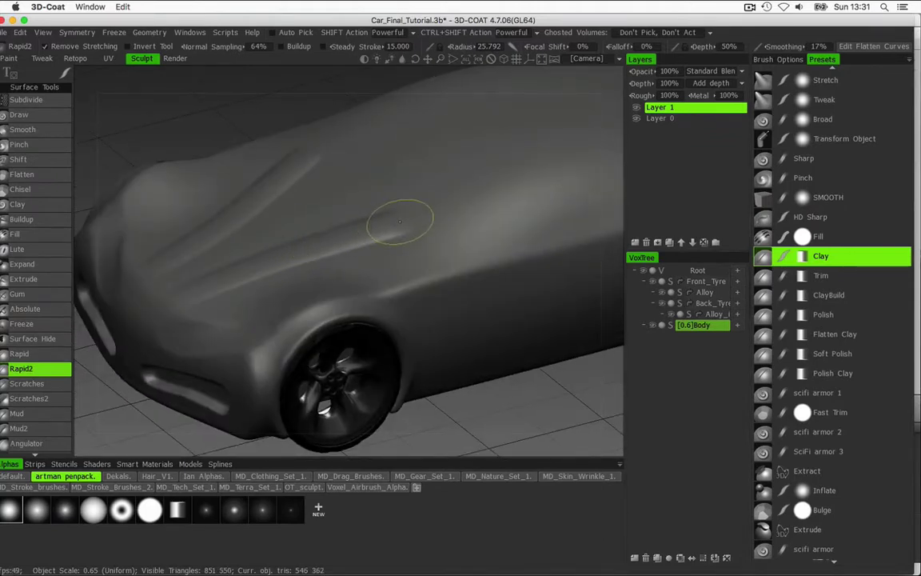
Try to define the front edge of the hood with Clay at radius 15.280
{"action": "mouse_move", "coordinate": [372, 198]}
{"action": "left_mouse_down", "text": "alt"}
{"action": "mouse_move", "coordinate": [321, 212]}
{"action": "mouse_move", "coordinate": [416, 195]}
{"action": "mouse_move", "coordinate": [255, 204]}
{"action": "mouse_move", "coordinate": [263, 195]}
{"action": "mouse_move", "coordinate": [306, 208]}
{"action": "mouse_move", "coordinate": [309, 246]}
{"action": "left_mouse_up", "text": "alt"}
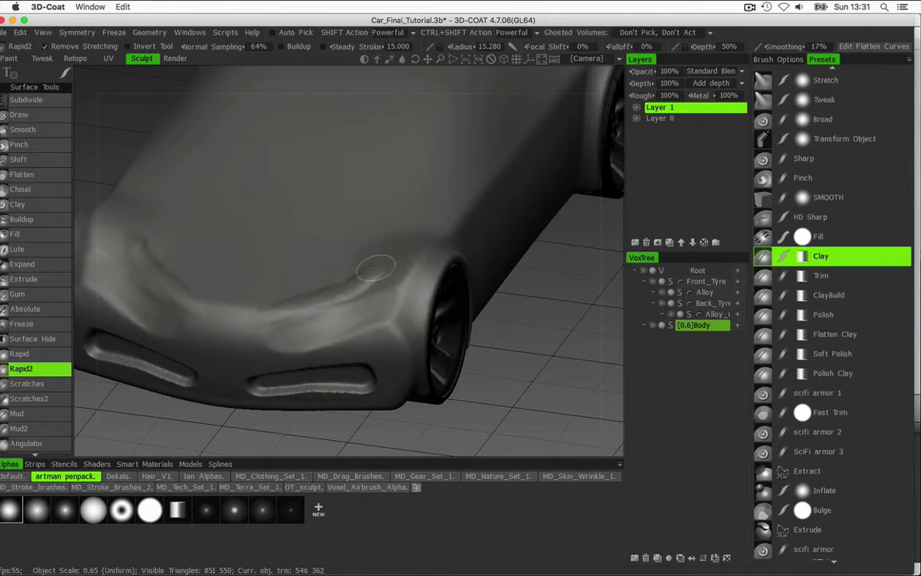
{"action": "mouse_move", "coordinate": [310, 222]}
{"action": "left_mouse_down", "text": "alt"}
{"action": "mouse_move", "coordinate": [428, 180]}
{"action": "mouse_move", "coordinate": [243, 181]}
{"action": "mouse_move", "coordinate": [307, 179]}
{"action": "mouse_move", "coordinate": [309, 212]}
{"action": "mouse_move", "coordinate": [249, 245]}
{"action": "left_mouse_up", "text": "alt"}
{"action": "middle_click_drag", "start_coordinate": [329, 196], "coordinate": [240, 272]}
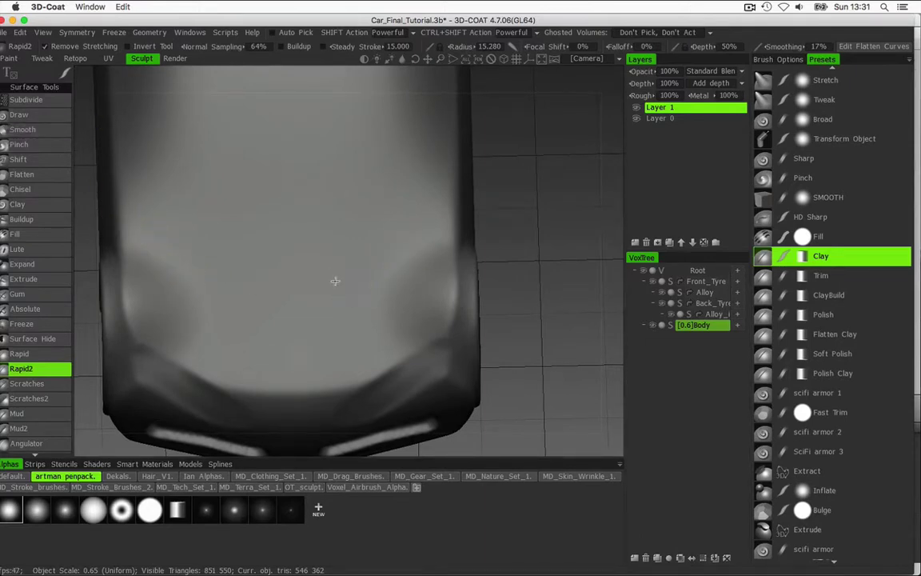
{"action": "middle_click_drag", "start_coordinate": [335, 280], "coordinate": [247, 200]}
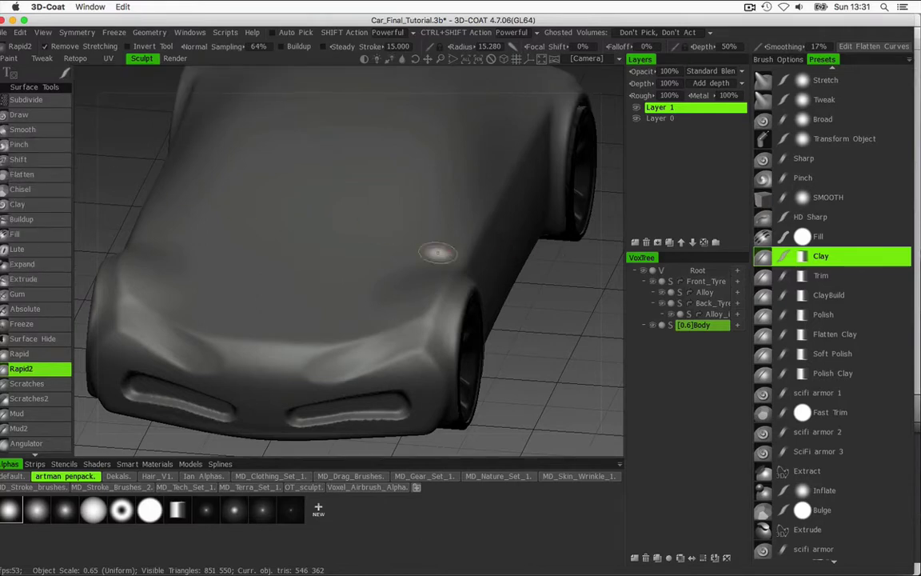
Outline one half of the hood with a closed, rounded spline using the Pose tool
{"action": "scroll", "coordinate": [36, 360], "scroll_direction": "down", "scroll_amount": 5}
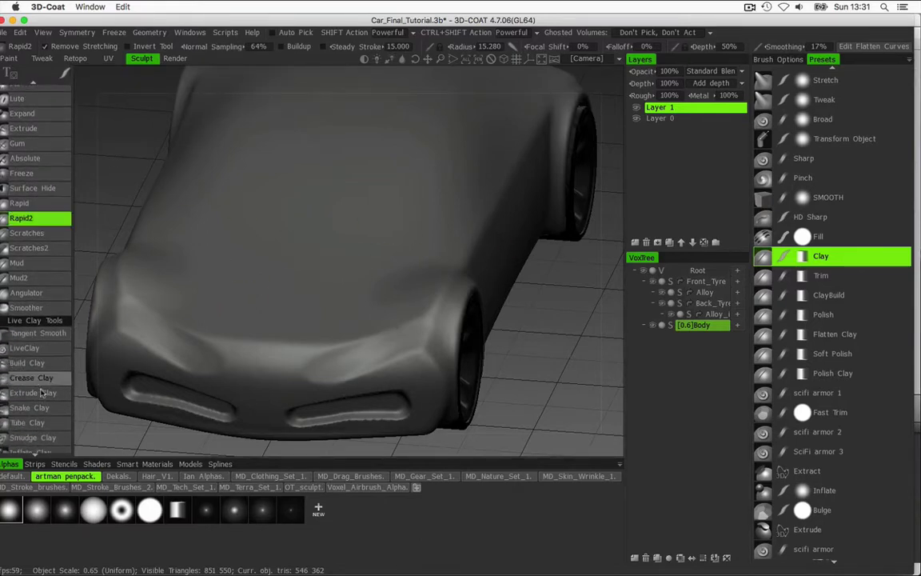
{"action": "scroll", "coordinate": [42, 392], "scroll_direction": "down", "scroll_amount": 5}
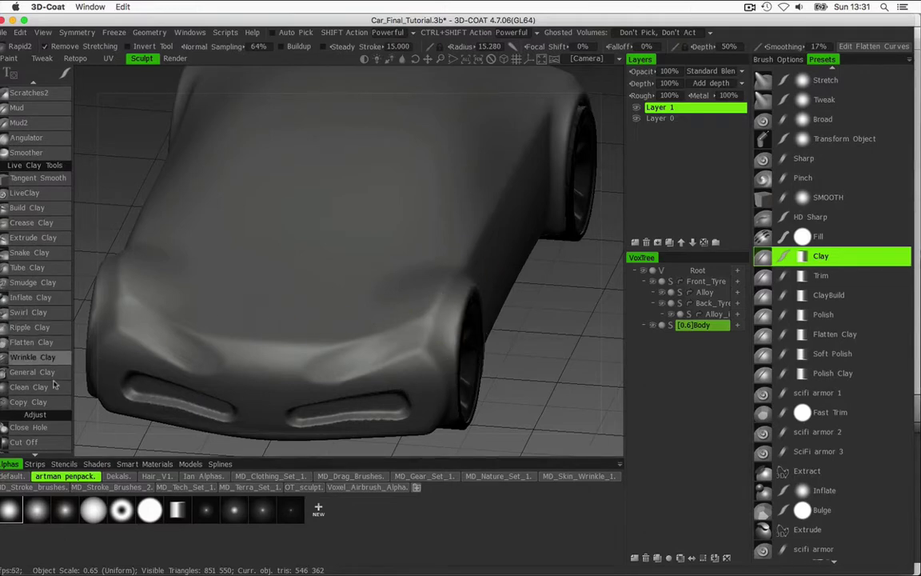
{"action": "scroll", "coordinate": [53, 386], "scroll_direction": "down", "scroll_amount": 5}
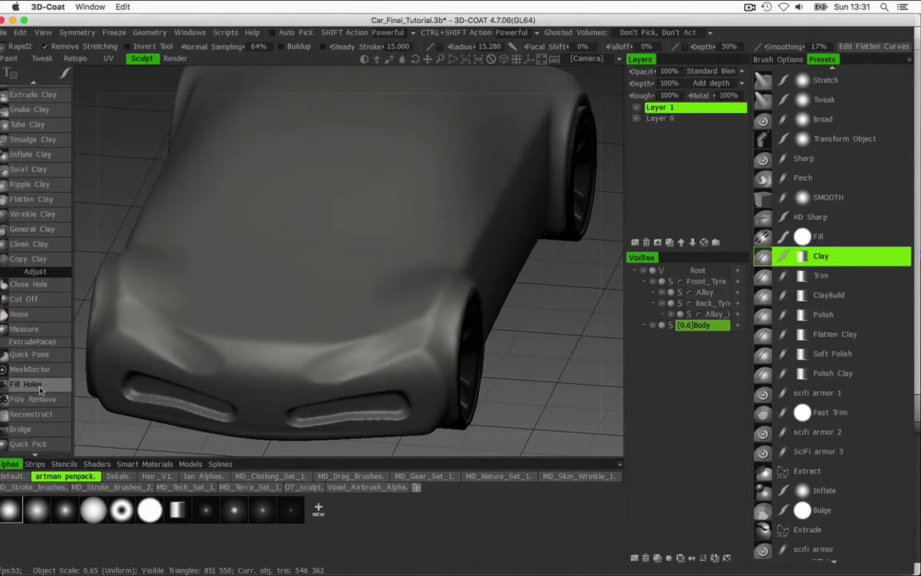
{"action": "scroll", "coordinate": [39, 384], "scroll_direction": "down", "scroll_amount": 4}
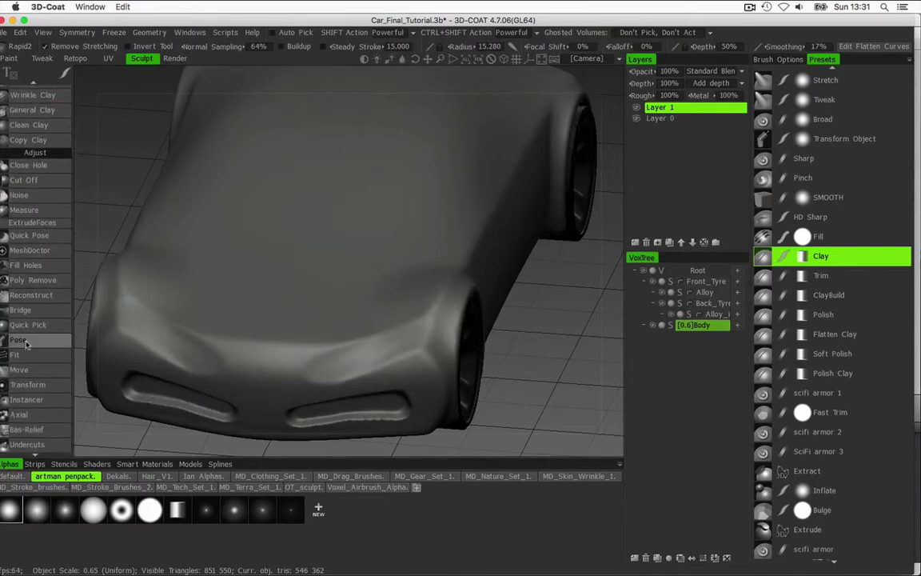
{"action": "left_click", "coordinate": [25, 342]}
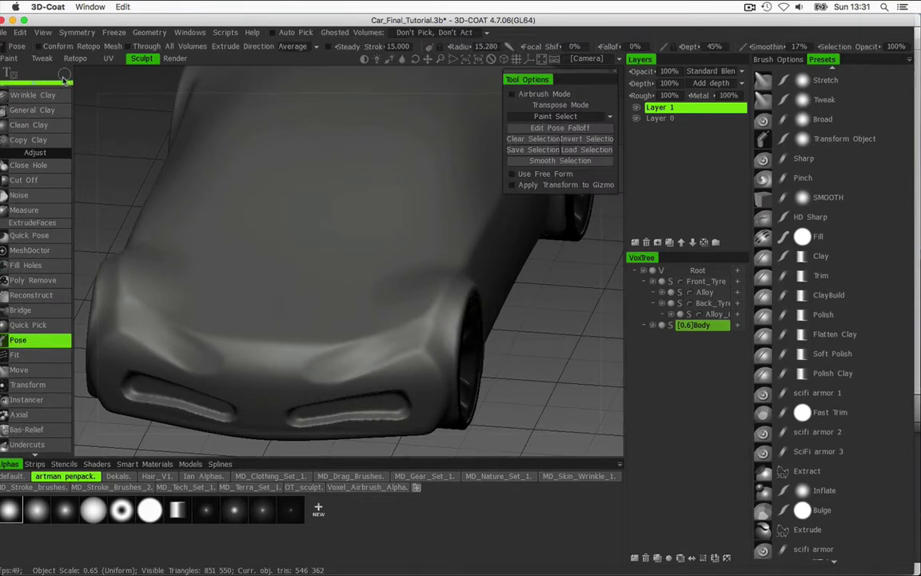
{"action": "mouse_move", "coordinate": [283, 85]}
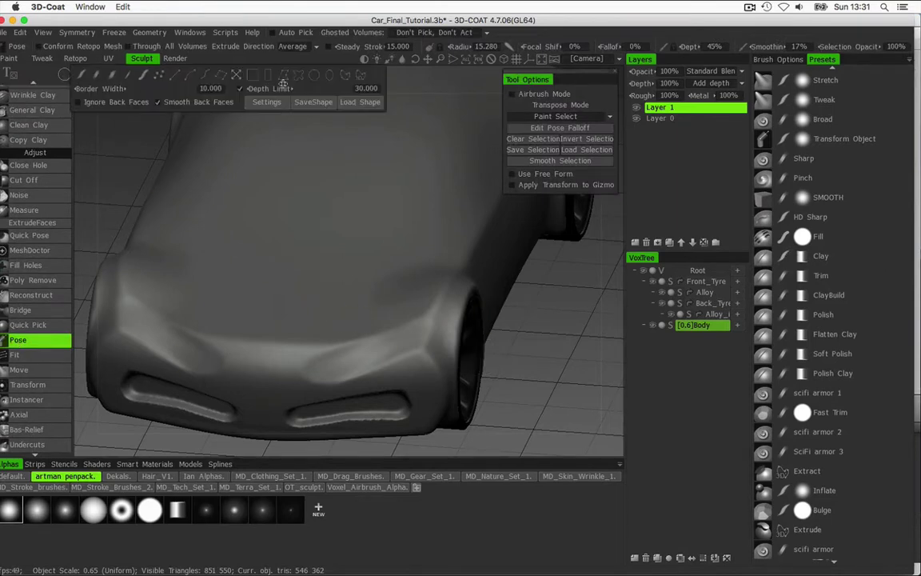
{"action": "left_click", "coordinate": [347, 79]}
{"action": "mouse_move", "coordinate": [262, 220]}
{"action": "left_mouse_down", "text": "alt"}
{"action": "mouse_move", "coordinate": [286, 267]}
{"action": "mouse_move", "coordinate": [277, 271]}
{"action": "mouse_move", "coordinate": [272, 260]}
{"action": "left_mouse_up", "text": "alt"}
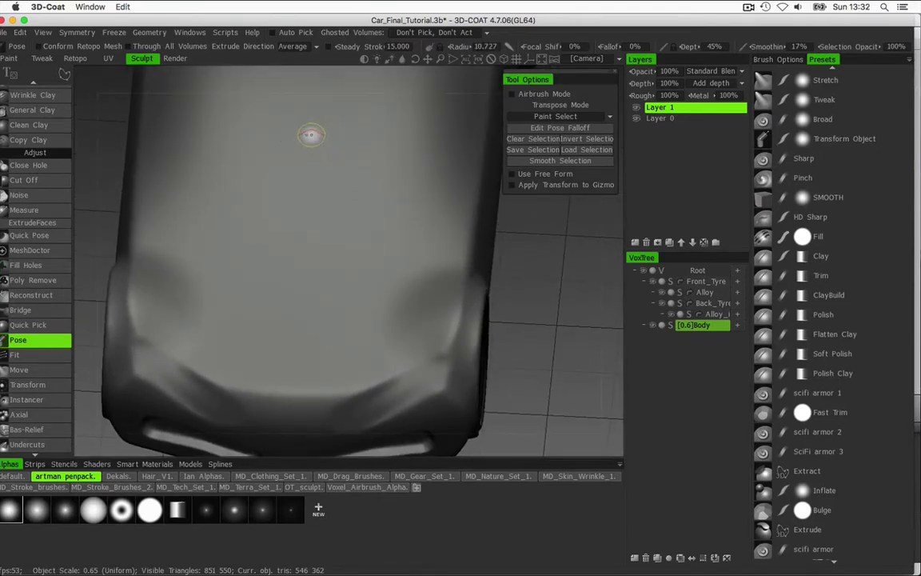
{"action": "mouse_move", "coordinate": [431, 139]}
{"action": "left_mouse_down"}
{"action": "mouse_move", "coordinate": [434, 231]}
{"action": "mouse_move", "coordinate": [364, 375]}
{"action": "mouse_move", "coordinate": [348, 396]}
{"action": "mouse_move", "coordinate": [285, 405]}
{"action": "mouse_move", "coordinate": [256, 400]}
{"action": "mouse_move", "coordinate": [256, 168]}
{"action": "mouse_move", "coordinate": [258, 192]}
{"action": "mouse_move", "coordinate": [278, 134]}
{"action": "mouse_move", "coordinate": [270, 128]}
{"action": "left_mouse_up"}
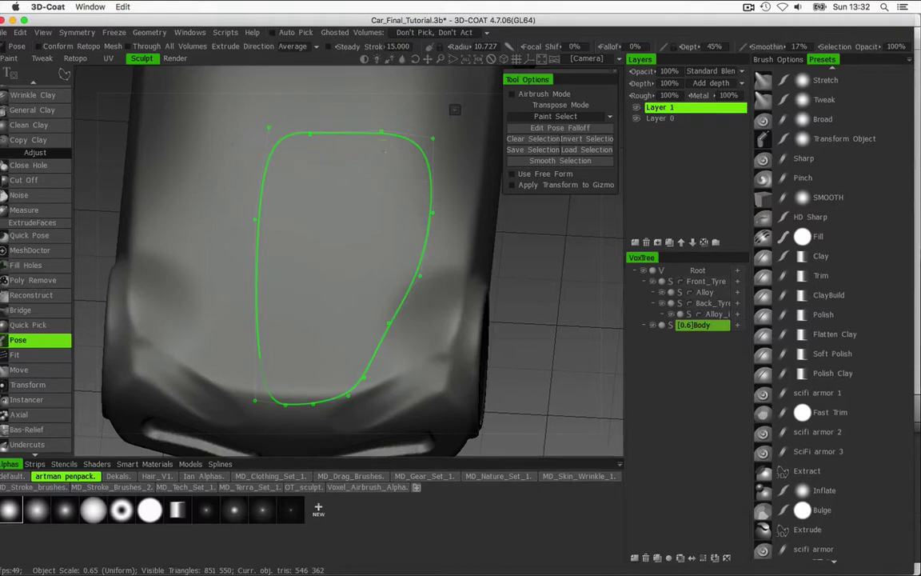
Adjust the spline points to follow the hood's shape and apply the outline as the Pose selection
{"action": "right_click_drag", "start_coordinate": [391, 213], "coordinate": [397, 142]}
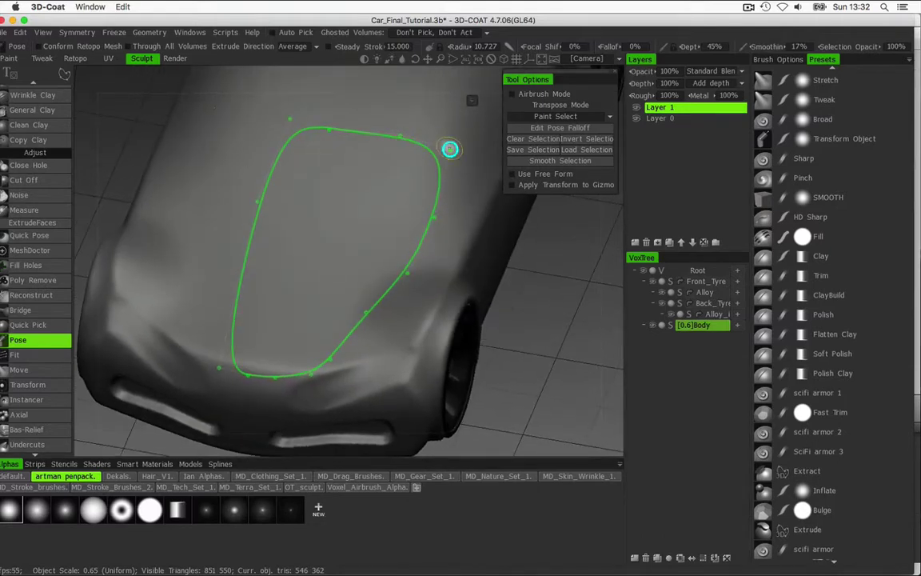
{"action": "left_click_drag", "start_coordinate": [450, 148], "coordinate": [458, 156]}
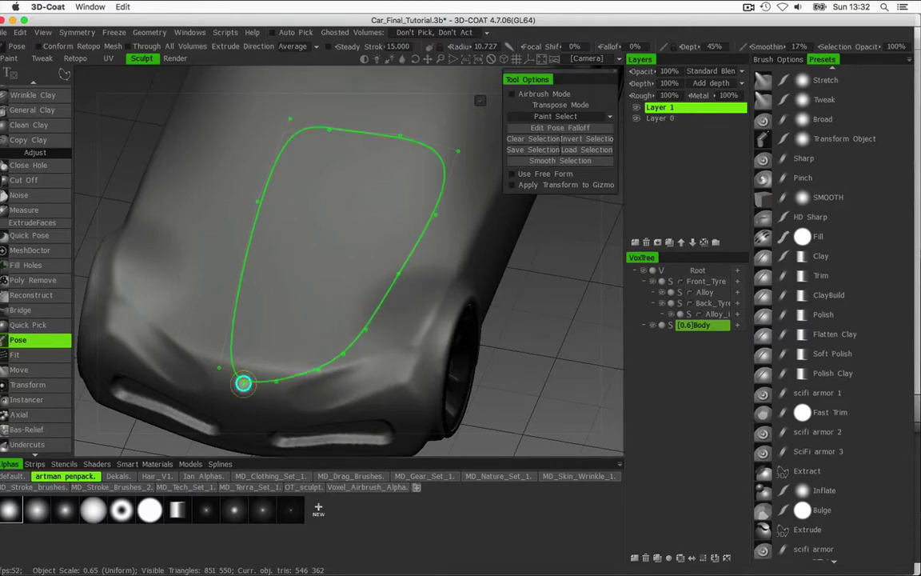
{"action": "mouse_move", "coordinate": [230, 359]}
{"action": "right_mouse_down"}
{"action": "mouse_move", "coordinate": [304, 257]}
{"action": "mouse_move", "coordinate": [380, 233]}
{"action": "mouse_move", "coordinate": [304, 256]}
{"action": "mouse_move", "coordinate": [384, 183]}
{"action": "mouse_move", "coordinate": [374, 185]}
{"action": "mouse_move", "coordinate": [397, 236]}
{"action": "mouse_move", "coordinate": [344, 232]}
{"action": "mouse_move", "coordinate": [378, 197]}
{"action": "mouse_move", "coordinate": [310, 223]}
{"action": "mouse_move", "coordinate": [374, 206]}
{"action": "mouse_move", "coordinate": [356, 212]}
{"action": "mouse_move", "coordinate": [372, 244]}
{"action": "mouse_move", "coordinate": [382, 229]}
{"action": "right_mouse_up"}
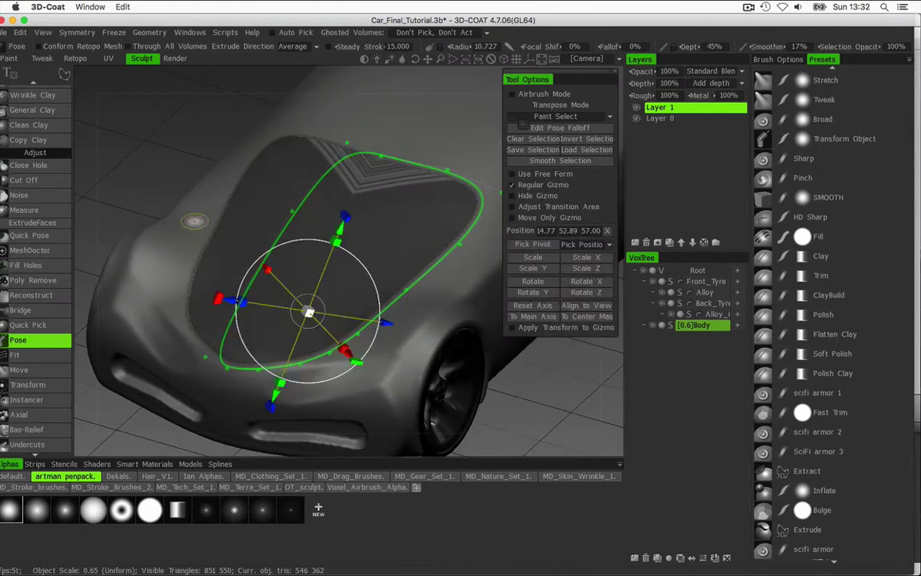
Align the Pose gizmo to the front view, move it to the center of mass, and raise the selected hood area slightly
{"action": "right_click_drag", "start_coordinate": [467, 117], "coordinate": [227, 146]}
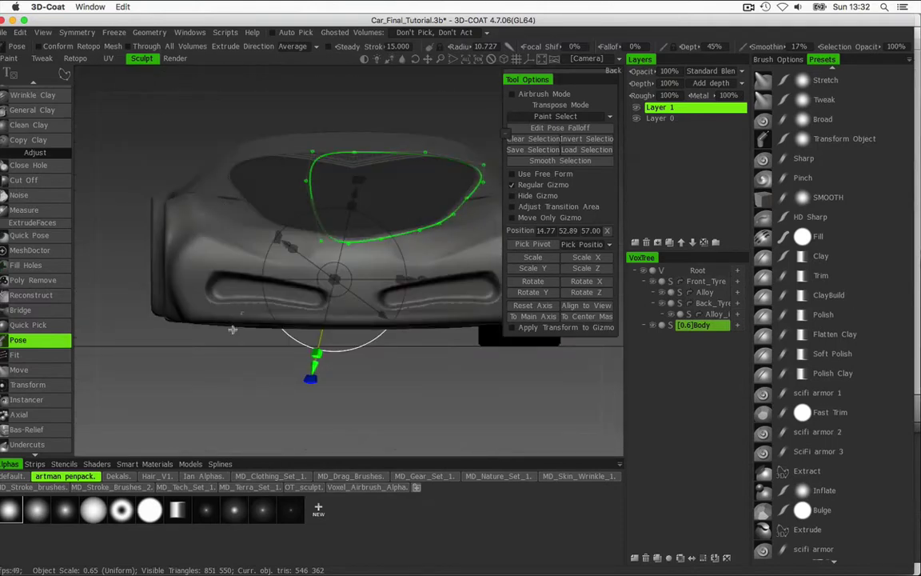
{"action": "right_click_drag", "start_coordinate": [232, 330], "coordinate": [115, 356]}
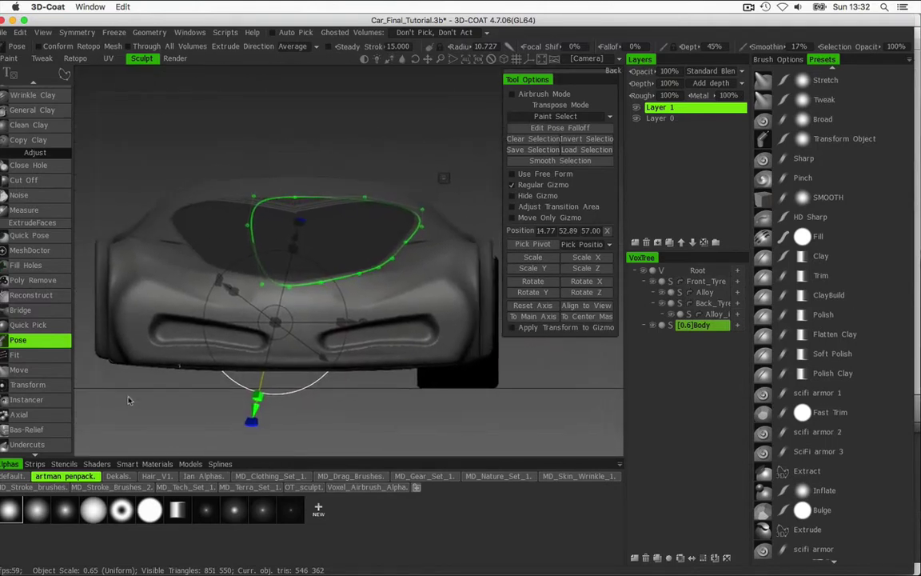
{"action": "left_click", "coordinate": [596, 312]}
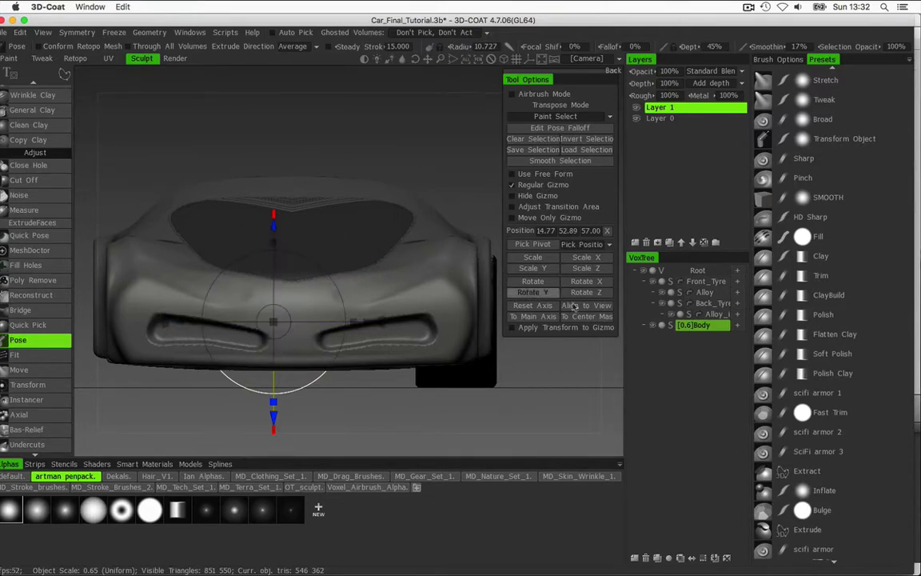
{"action": "left_click", "coordinate": [589, 317]}
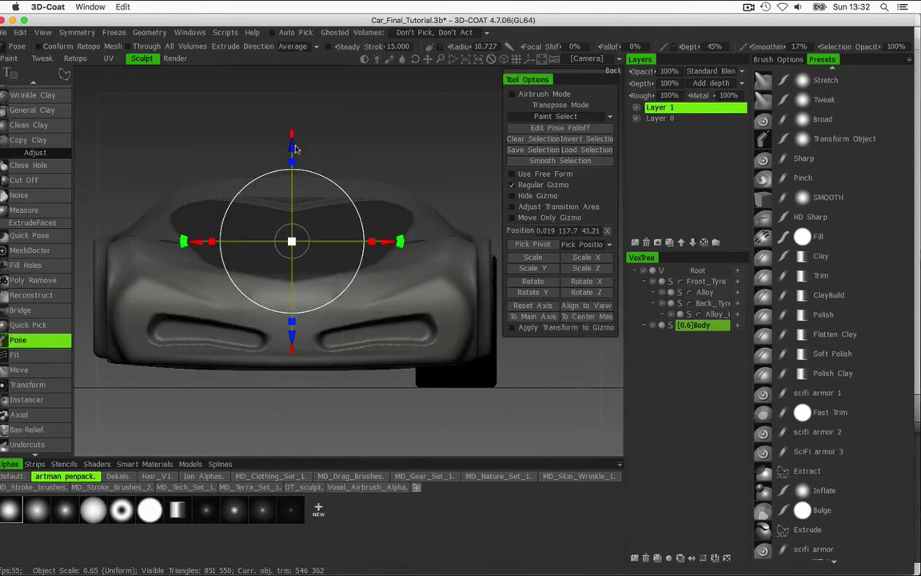
{"action": "left_click_drag", "start_coordinate": [291, 146], "coordinate": [291, 140]}
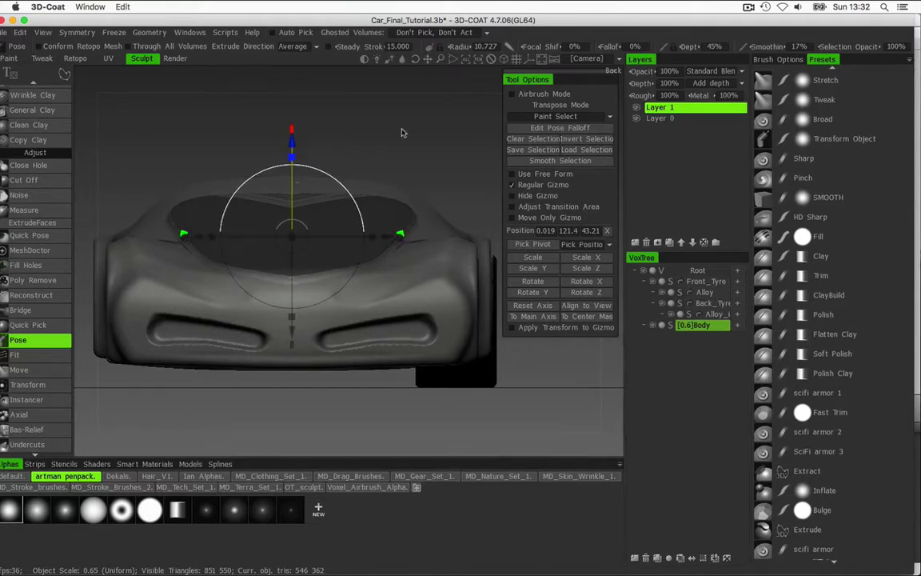
Adjust the selected hood area with the gizmo from the side and clear the selection
{"action": "left_click_drag", "start_coordinate": [361, 115], "coordinate": [281, 148]}
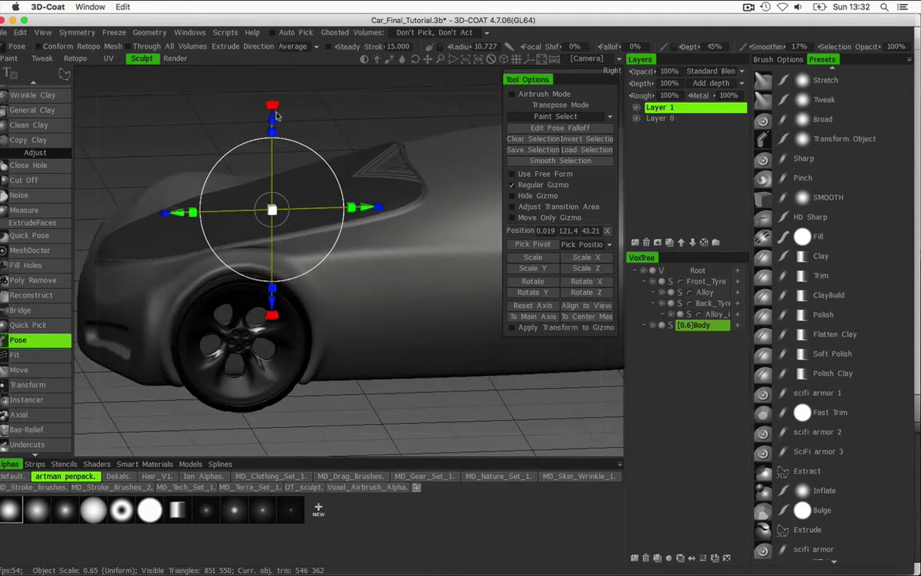
{"action": "mouse_move", "coordinate": [274, 106]}
{"action": "left_mouse_down"}
{"action": "mouse_move", "coordinate": [283, 108]}
{"action": "mouse_move", "coordinate": [277, 126]}
{"action": "left_mouse_up"}
{"action": "left_click_drag", "start_coordinate": [195, 142], "coordinate": [216, 282]}
{"action": "left_click", "coordinate": [519, 140]}
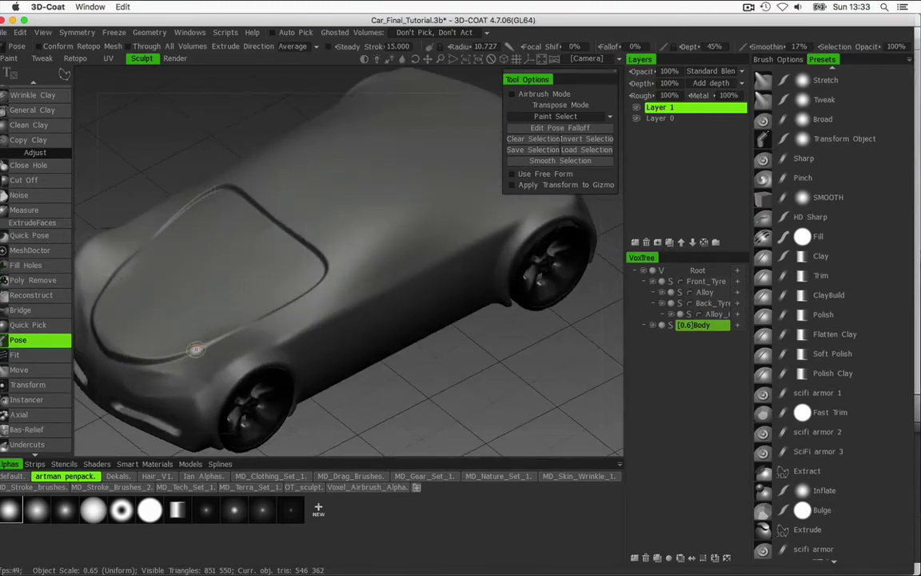
Check the hood panel's edge from the front and undo the Pose transform back to the hood selection
{"action": "left_click_drag", "start_coordinate": [168, 170], "coordinate": [288, 261]}
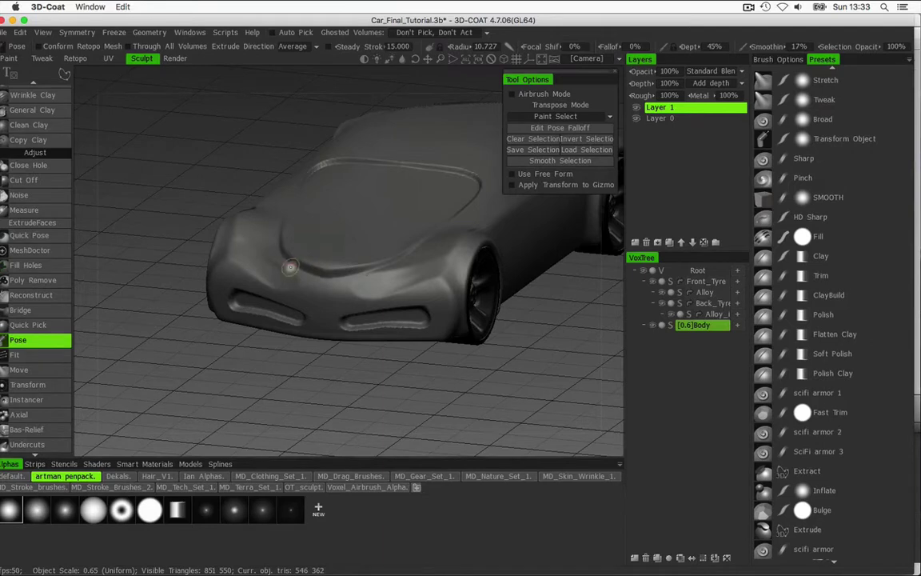
{"action": "mouse_move", "coordinate": [245, 166]}
{"action": "left_mouse_down"}
{"action": "mouse_move", "coordinate": [170, 151]}
{"action": "mouse_move", "coordinate": [208, 149]}
{"action": "mouse_move", "coordinate": [236, 155]}
{"action": "mouse_move", "coordinate": [231, 163]}
{"action": "left_mouse_up"}
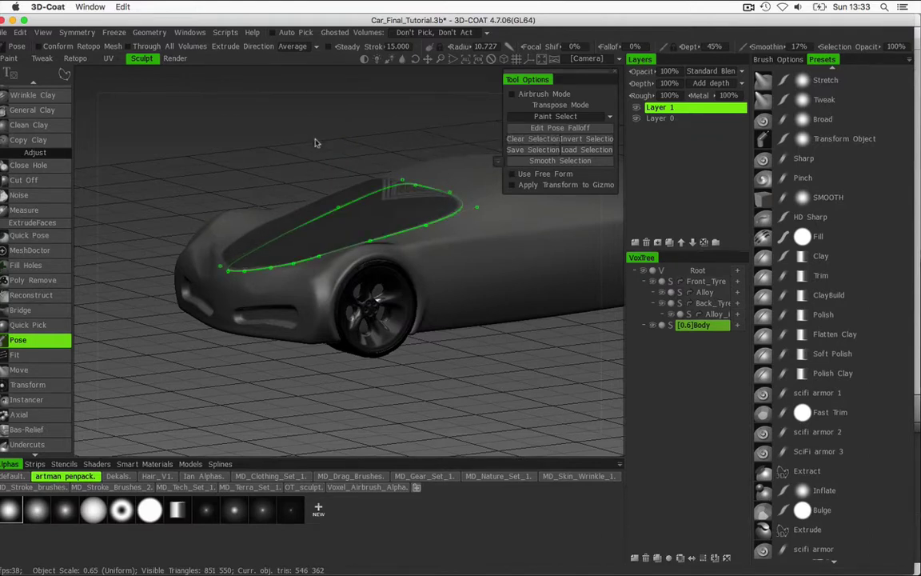
{"action": "left_click_drag", "start_coordinate": [316, 142], "coordinate": [384, 192]}
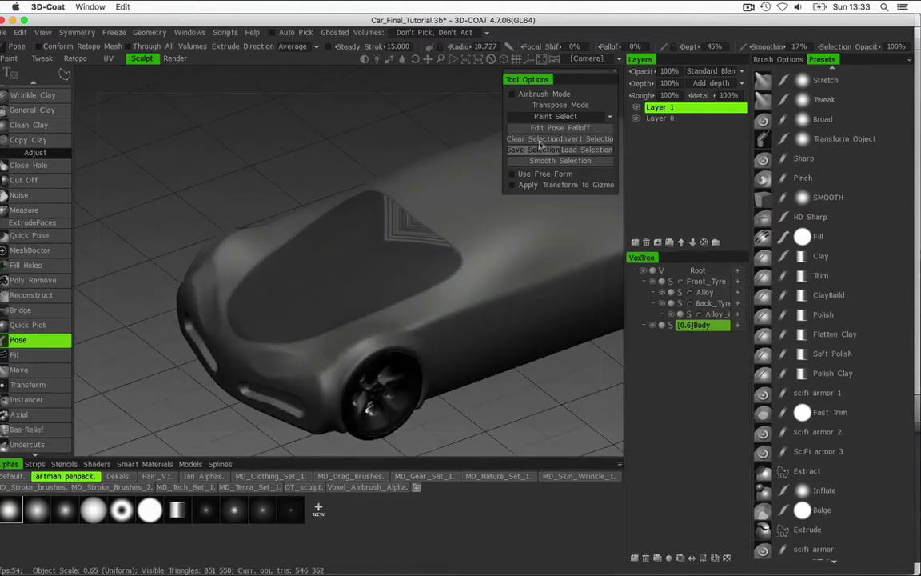
Clear the leftover hood selection from the body, passing through Quick Pick and returning to the Pose tool
{"action": "left_click_drag", "start_coordinate": [410, 154], "coordinate": [304, 148]}
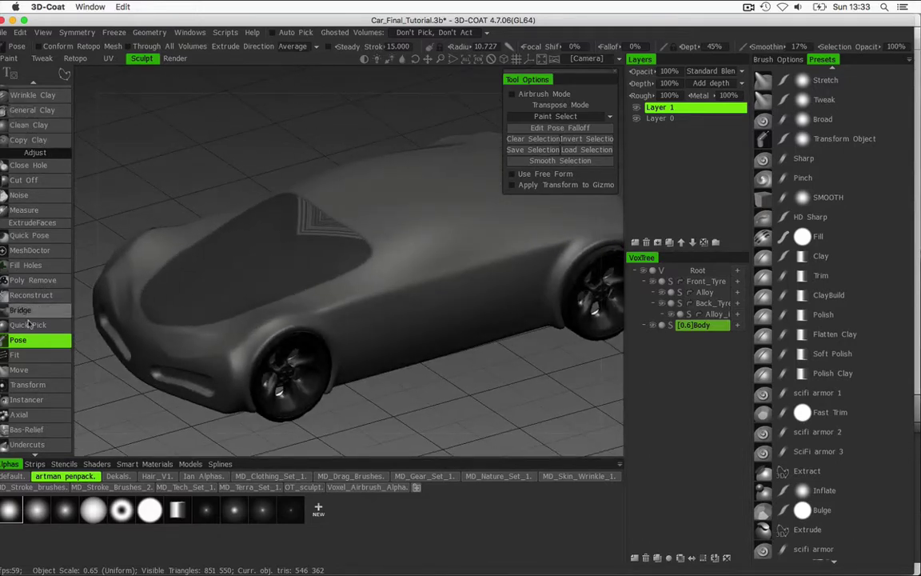
{"action": "left_click", "coordinate": [26, 324]}
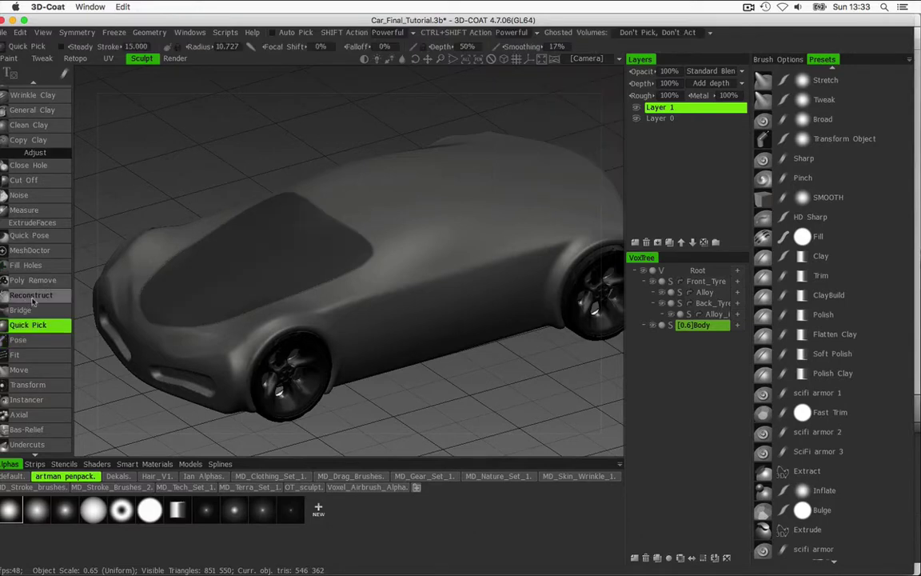
{"action": "left_click", "coordinate": [20, 340]}
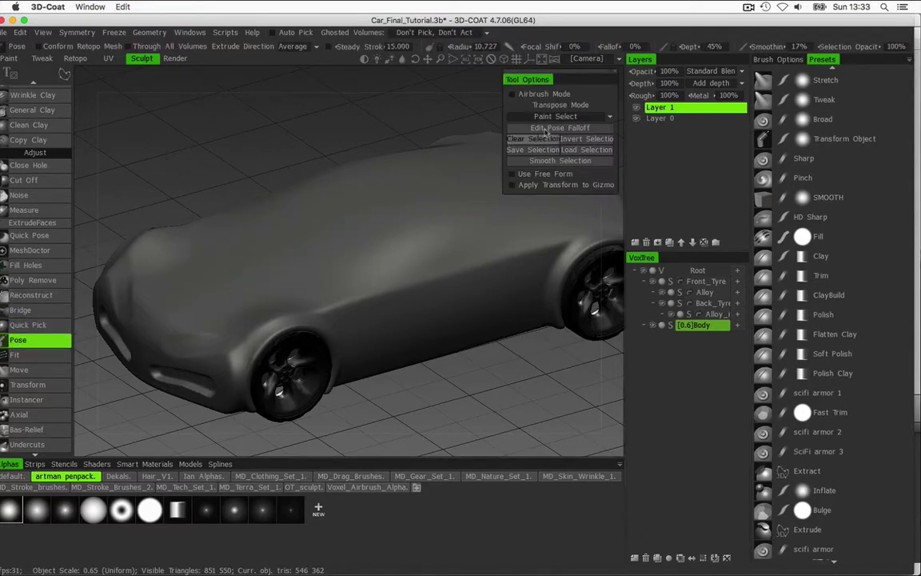
Switch the Pose tool to a brush stroke mode and enlarge its radius to 28.309 over the front intake
{"action": "middle_click_drag", "start_coordinate": [477, 164], "coordinate": [497, 319]}
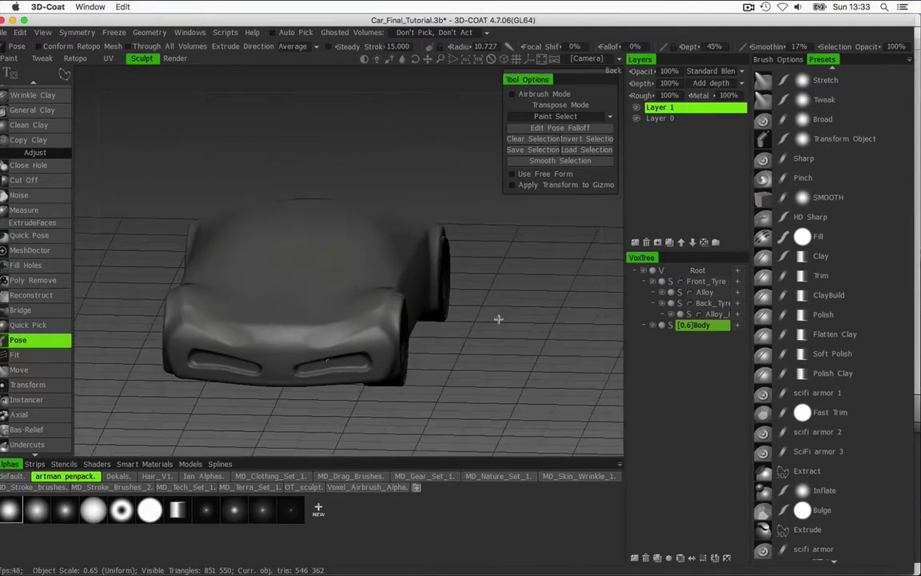
{"action": "scroll", "coordinate": [384, 307], "scroll_direction": "up", "scroll_amount": 6}
{"action": "middle_click_drag", "start_coordinate": [404, 297], "coordinate": [364, 288]}
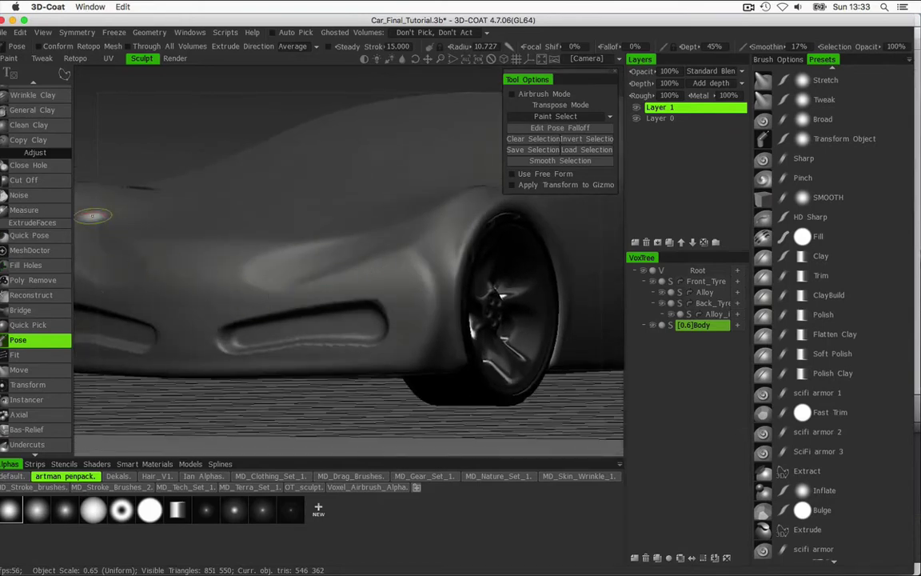
{"action": "left_click", "coordinate": [63, 75]}
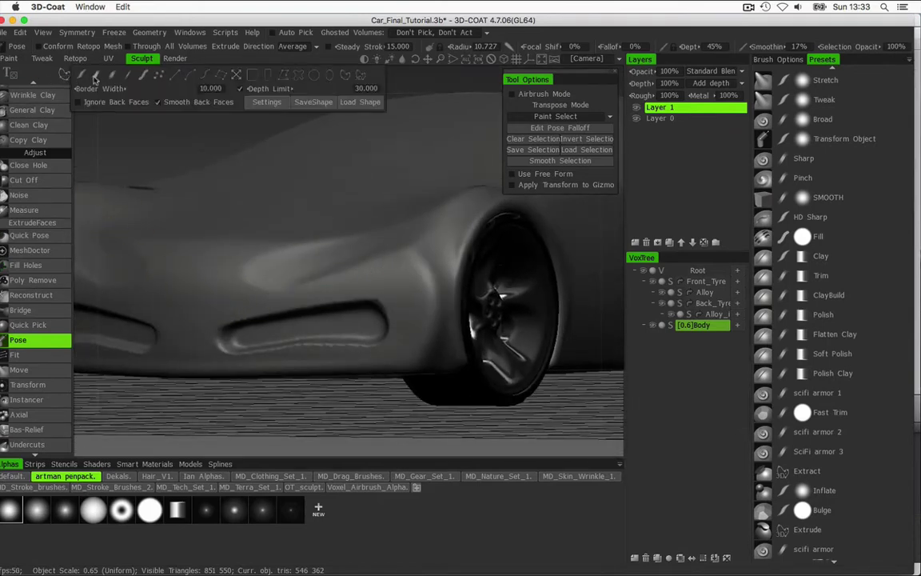
{"action": "left_click", "coordinate": [95, 75]}
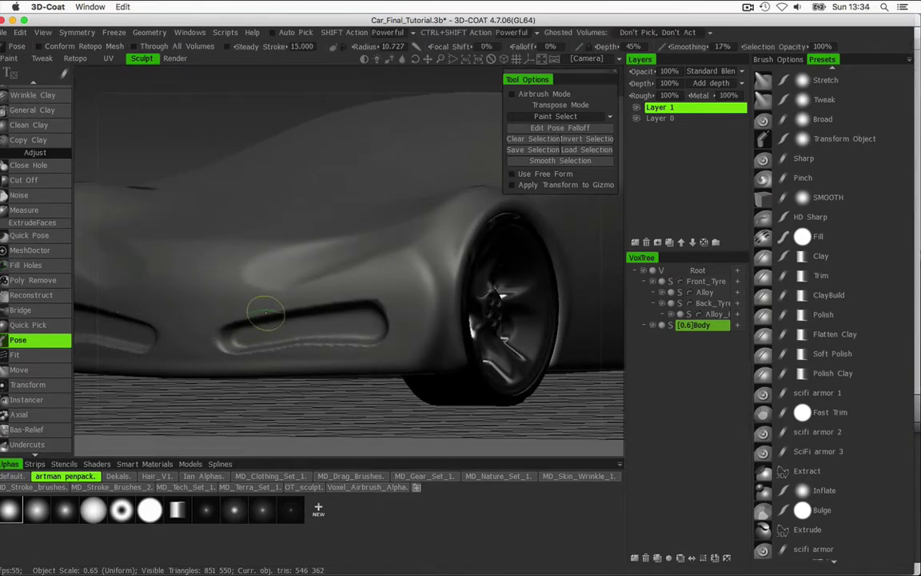
{"action": "right_click_drag", "start_coordinate": [307, 305], "coordinate": [346, 301]}
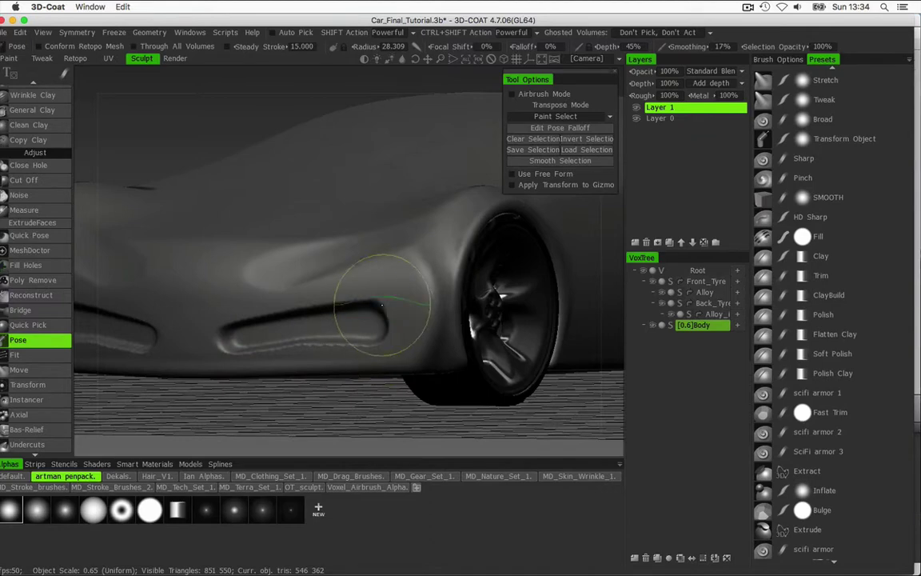
Examine the car body from the front along its side to the rear bumper corner behind the rear wheel
{"action": "mouse_move", "coordinate": [356, 275]}
{"action": "right_mouse_down", "text": "alt"}
{"action": "mouse_move", "coordinate": [302, 263]}
{"action": "mouse_move", "coordinate": [346, 247]}
{"action": "right_mouse_up", "text": "alt"}
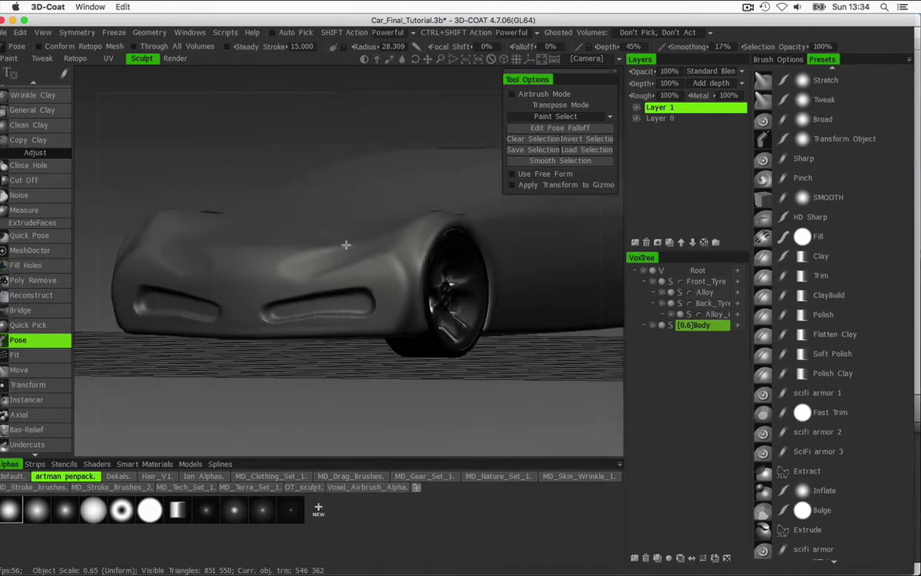
{"action": "middle_click_drag", "start_coordinate": [345, 246], "coordinate": [202, 304], "text": "alt"}
{"action": "left_click_drag", "start_coordinate": [349, 264], "coordinate": [213, 252], "text": "alt"}
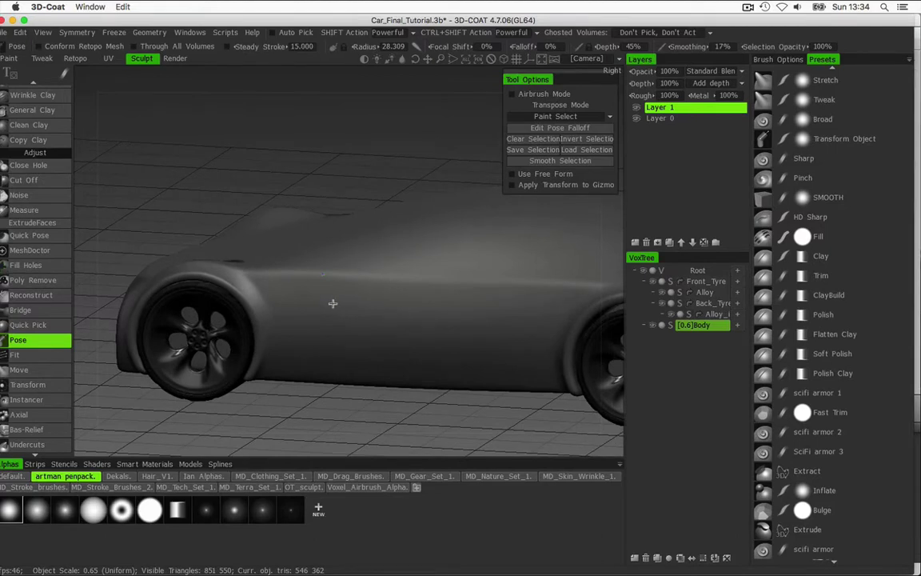
{"action": "left_click_drag", "start_coordinate": [332, 304], "coordinate": [316, 300], "text": "alt"}
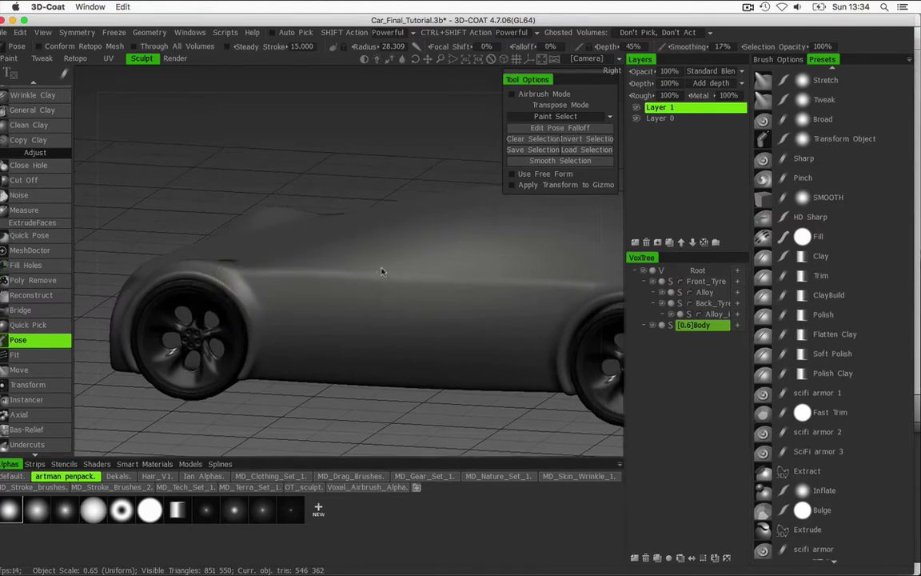
{"action": "left_click_drag", "start_coordinate": [382, 270], "coordinate": [318, 274], "text": "alt"}
{"action": "left_click_drag", "start_coordinate": [426, 257], "coordinate": [310, 261], "text": "alt"}
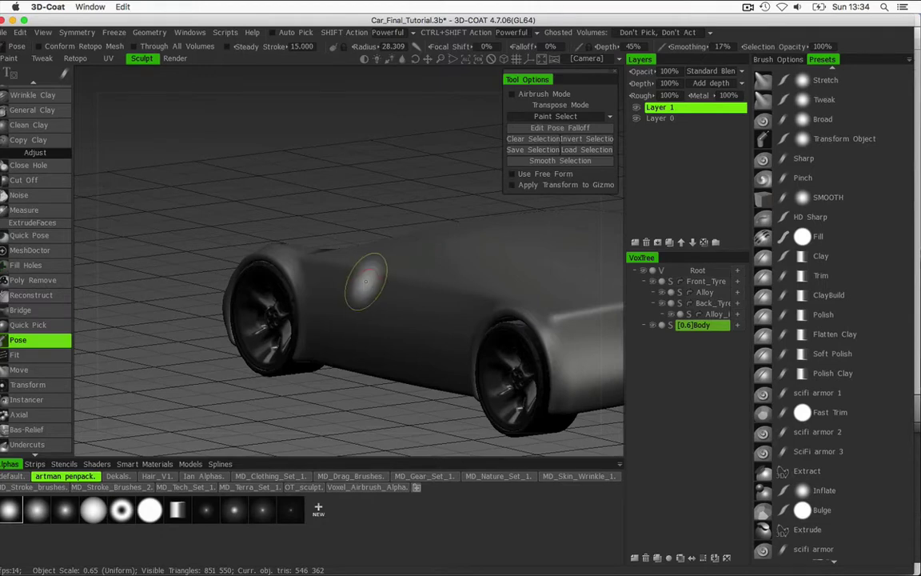
{"action": "mouse_move", "coordinate": [370, 219]}
{"action": "left_mouse_down", "text": "alt"}
{"action": "mouse_move", "coordinate": [306, 222]}
{"action": "mouse_move", "coordinate": [255, 199]}
{"action": "left_mouse_up", "text": "alt"}
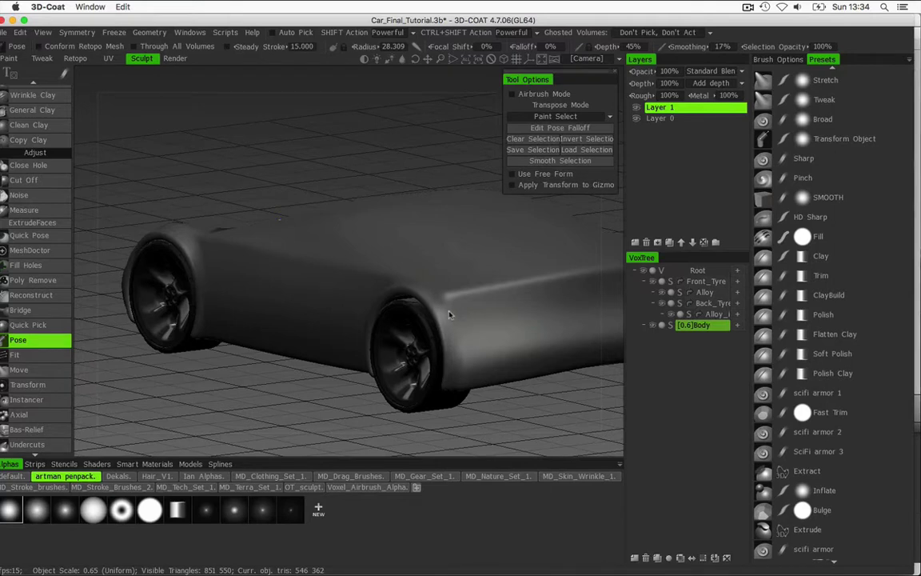
{"action": "right_click_drag", "start_coordinate": [456, 312], "coordinate": [544, 336], "text": "alt"}
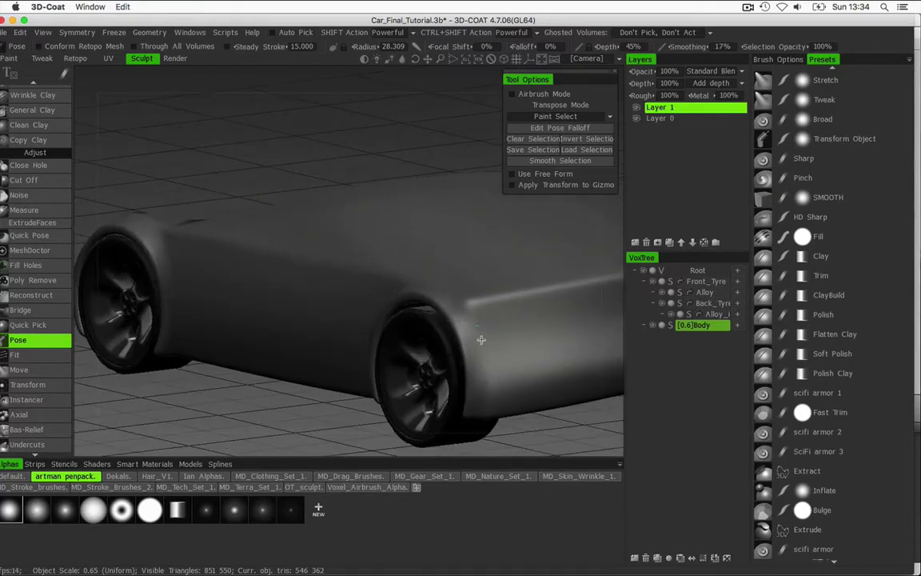
{"action": "left_click_drag", "start_coordinate": [480, 329], "coordinate": [479, 329], "text": "alt"}
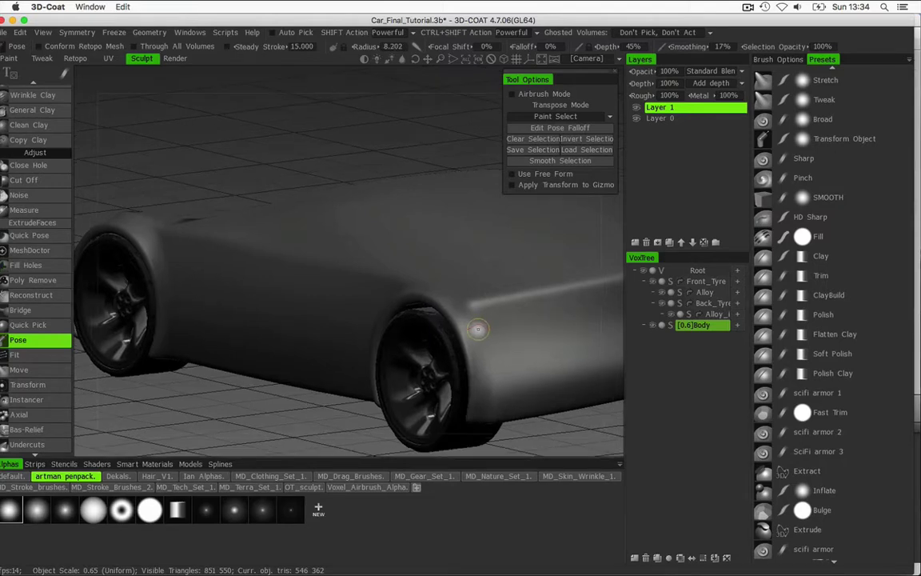
{"action": "right_click_drag", "start_coordinate": [479, 329], "coordinate": [485, 331], "text": "alt"}
{"action": "right_click_drag", "start_coordinate": [411, 284], "coordinate": [273, 283], "text": "alt"}
{"action": "left_click_drag", "start_coordinate": [274, 283], "coordinate": [166, 263], "text": "alt"}
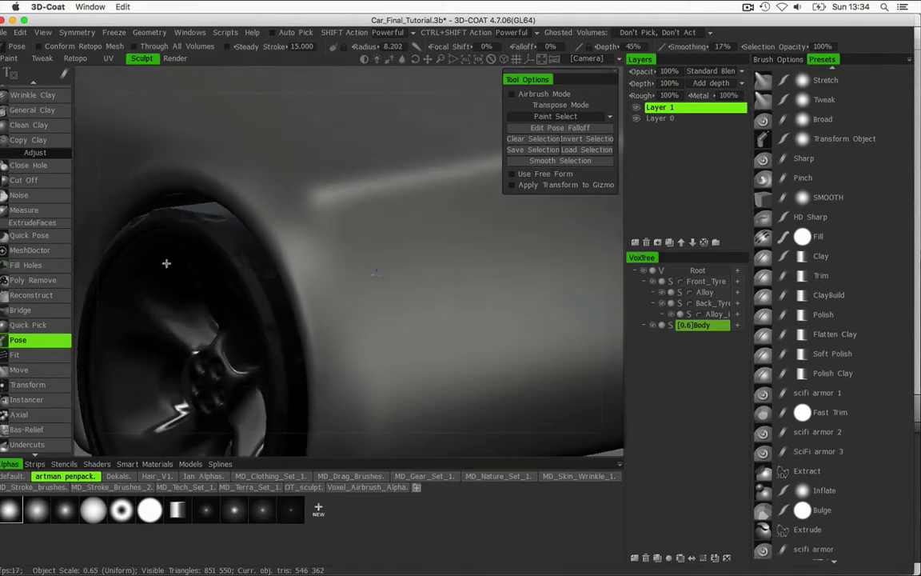
{"action": "mouse_move", "coordinate": [363, 284]}
{"action": "left_mouse_down", "text": "alt"}
{"action": "mouse_move", "coordinate": [354, 266]}
{"action": "mouse_move", "coordinate": [347, 274]}
{"action": "mouse_move", "coordinate": [368, 269]}
{"action": "left_mouse_up", "text": "alt"}
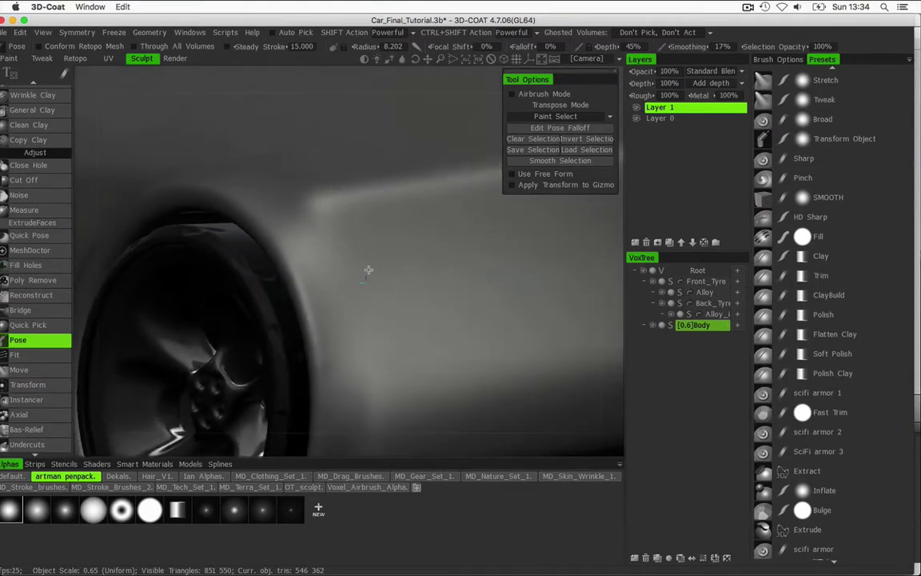
{"action": "right_click_drag", "start_coordinate": [403, 253], "coordinate": [287, 256], "text": "alt"}
{"action": "mouse_move", "coordinate": [390, 241]}
{"action": "left_mouse_down", "text": "alt"}
{"action": "mouse_move", "coordinate": [324, 269]}
{"action": "mouse_move", "coordinate": [293, 262]}
{"action": "left_mouse_up", "text": "alt"}
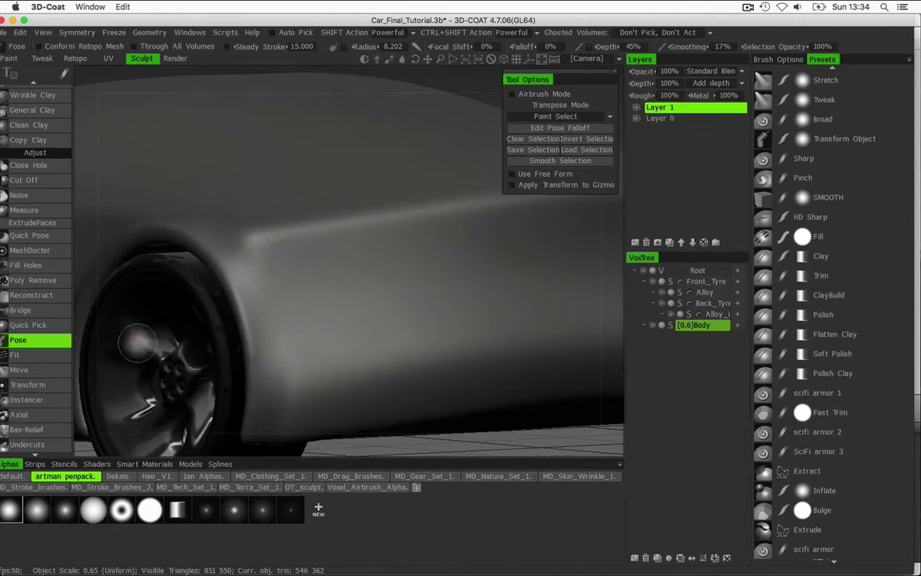
Convert the Body volume to voxels with a required poly count of 602 234 and activate the Vox Layer tool
{"action": "left_click", "coordinate": [671, 327]}
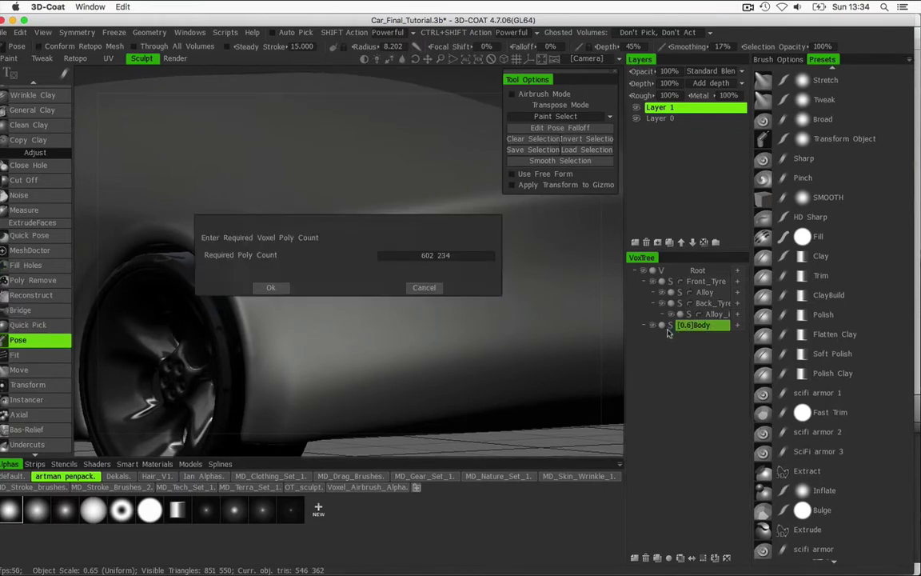
{"action": "left_click", "coordinate": [271, 288]}
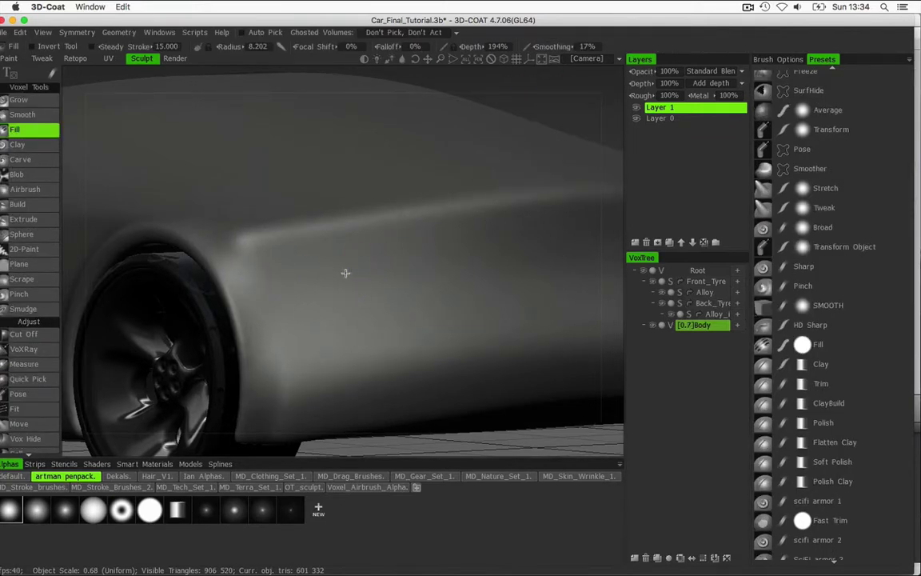
{"action": "right_click_drag", "start_coordinate": [345, 273], "coordinate": [376, 263]}
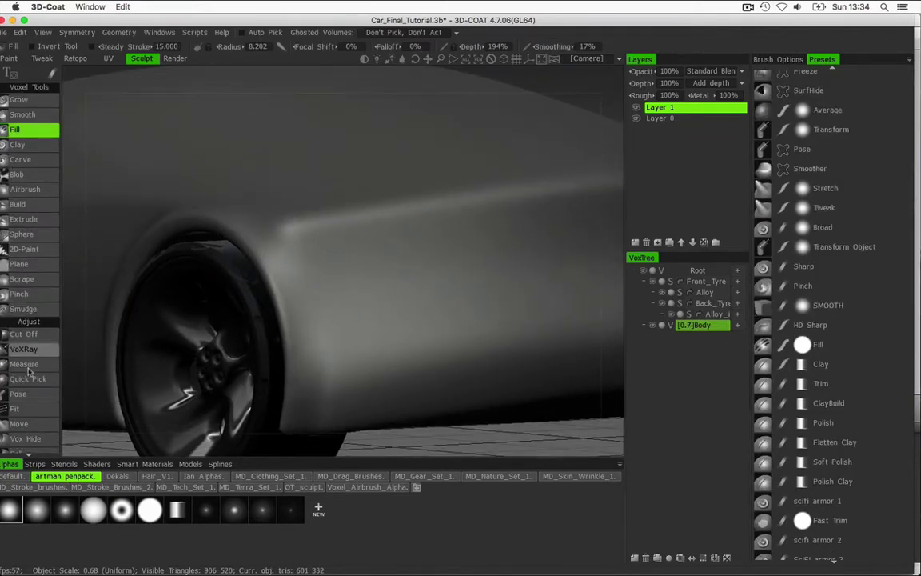
{"action": "scroll", "coordinate": [29, 370], "scroll_direction": "down", "scroll_amount": 5}
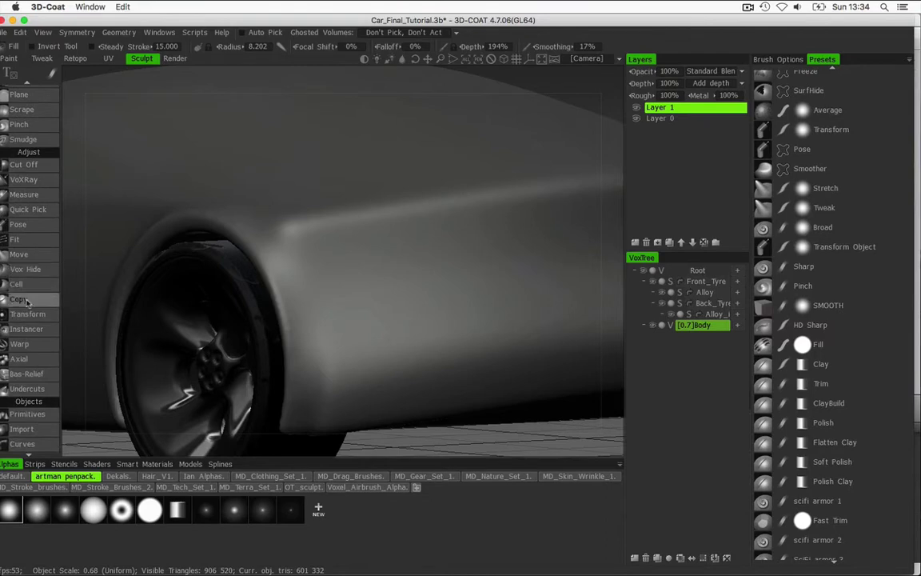
{"action": "scroll", "coordinate": [24, 361], "scroll_direction": "down", "scroll_amount": 5}
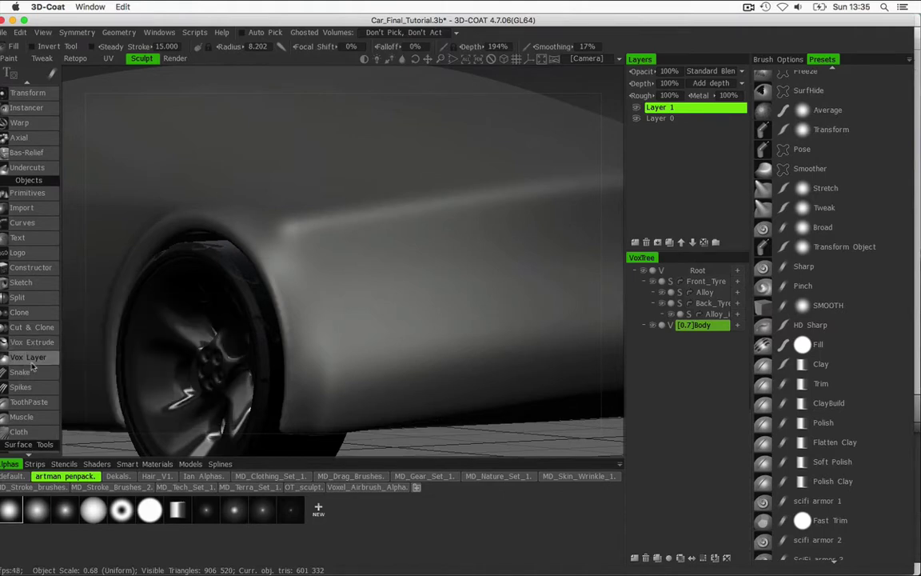
{"action": "left_click", "coordinate": [24, 357]}
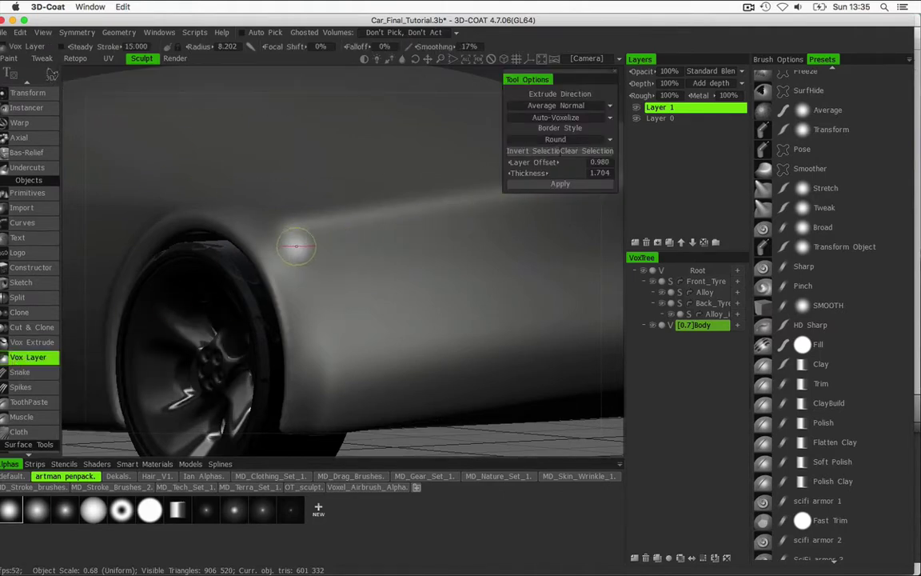
Reduce the brush radius to 4.812 and place spline points outlining a tail light shape below the rear crease behind the wheel
{"action": "right_click_drag", "start_coordinate": [270, 223], "coordinate": [379, 239]}
{"action": "left_click_drag", "start_coordinate": [379, 240], "coordinate": [310, 245], "text": "alt"}
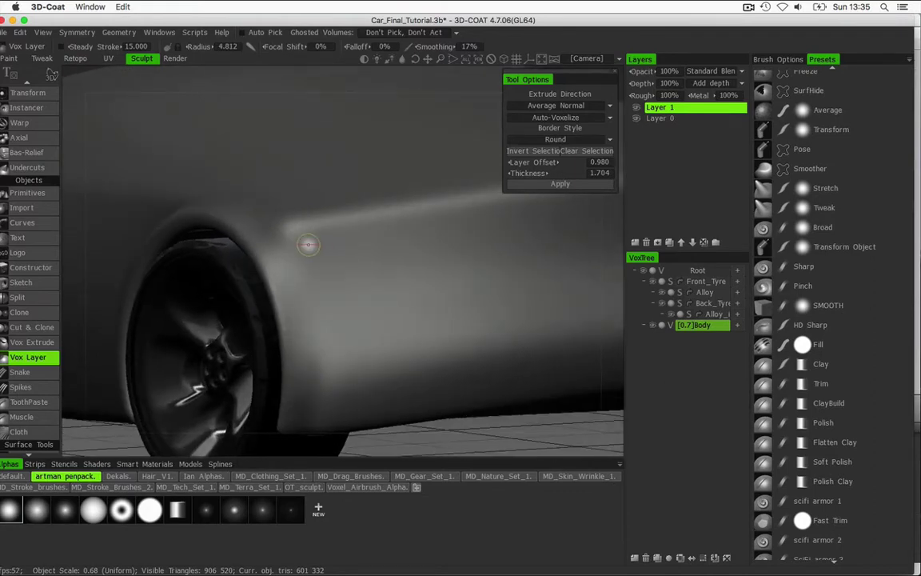
{"action": "left_click", "coordinate": [354, 240]}
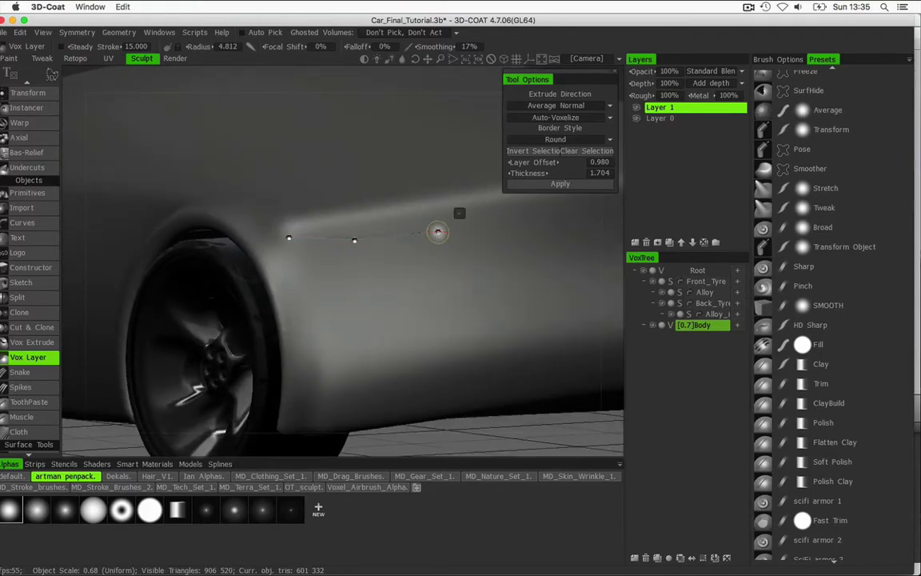
{"action": "left_click", "coordinate": [437, 232]}
{"action": "left_click", "coordinate": [522, 228]}
{"action": "left_click", "coordinate": [517, 262]}
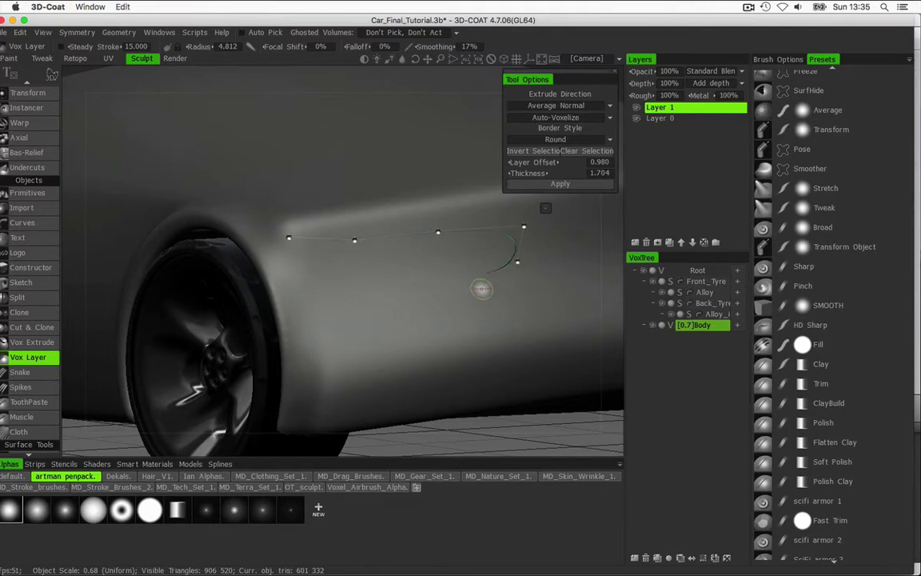
{"action": "left_click", "coordinate": [477, 290]}
{"action": "left_click", "coordinate": [380, 303]}
{"action": "left_click", "coordinate": [318, 284]}
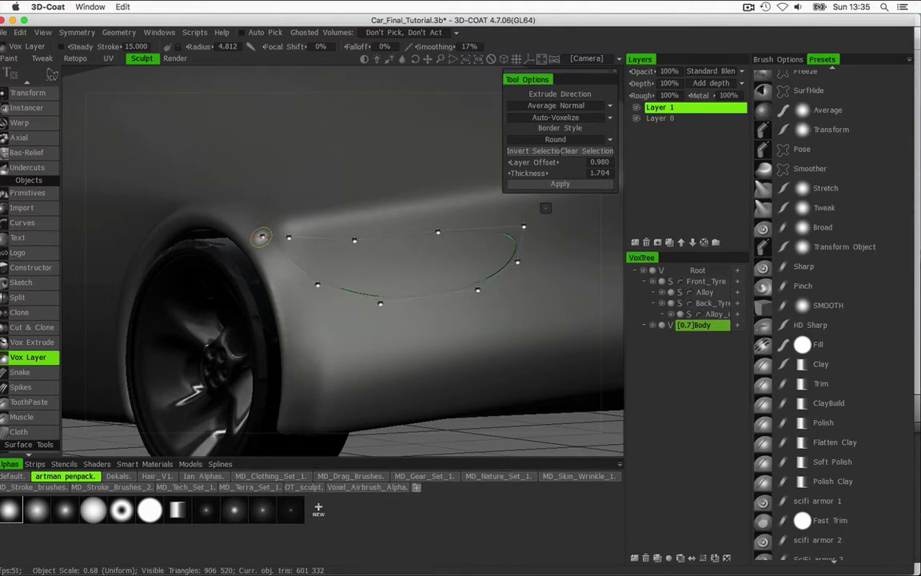
Adjust the tail light outline's lower, upper and inner-end points to make the shape slimmer and follow the rear crease
{"action": "middle_click_drag", "start_coordinate": [344, 167], "coordinate": [436, 181]}
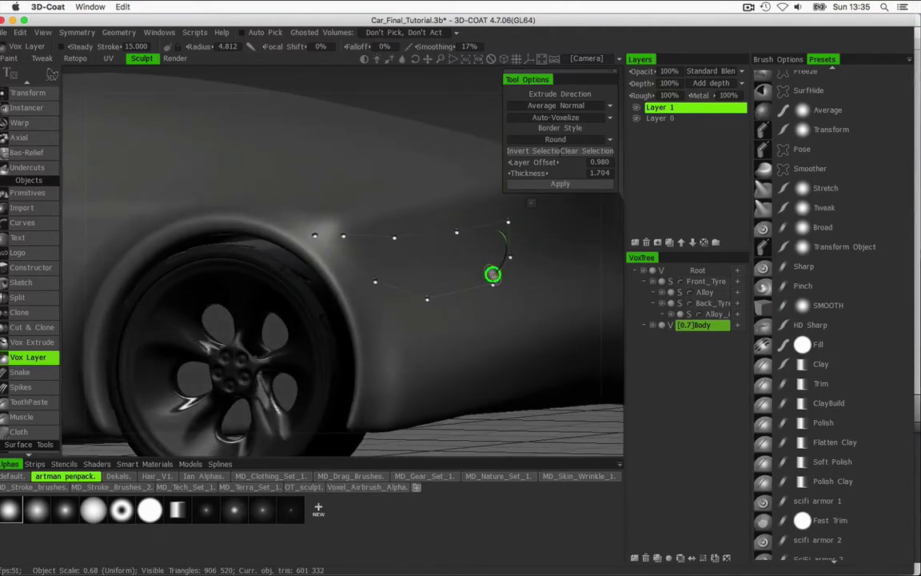
{"action": "left_click_drag", "start_coordinate": [491, 284], "coordinate": [490, 272]}
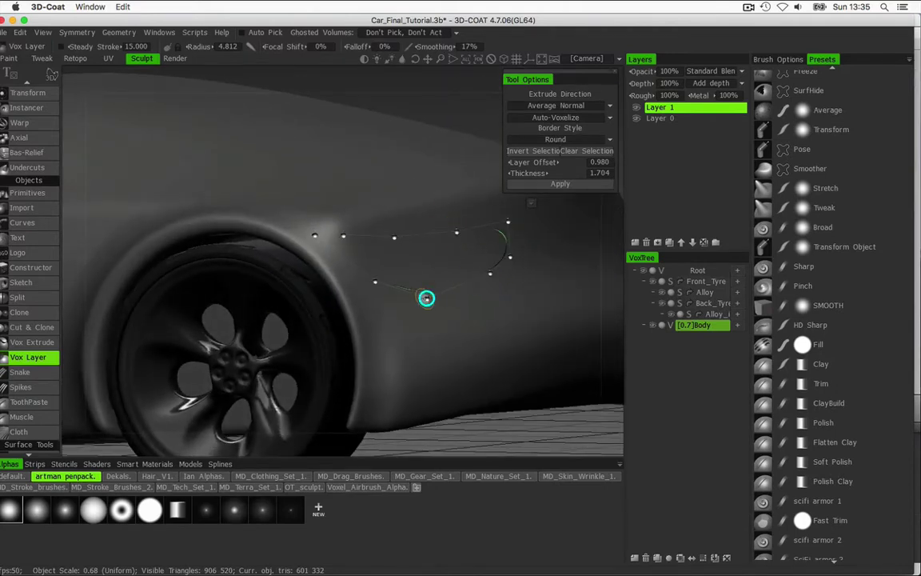
{"action": "left_click_drag", "start_coordinate": [427, 298], "coordinate": [425, 286]}
{"action": "middle_click_drag", "start_coordinate": [376, 276], "coordinate": [277, 212]}
{"action": "left_click_drag", "start_coordinate": [340, 247], "coordinate": [341, 239]}
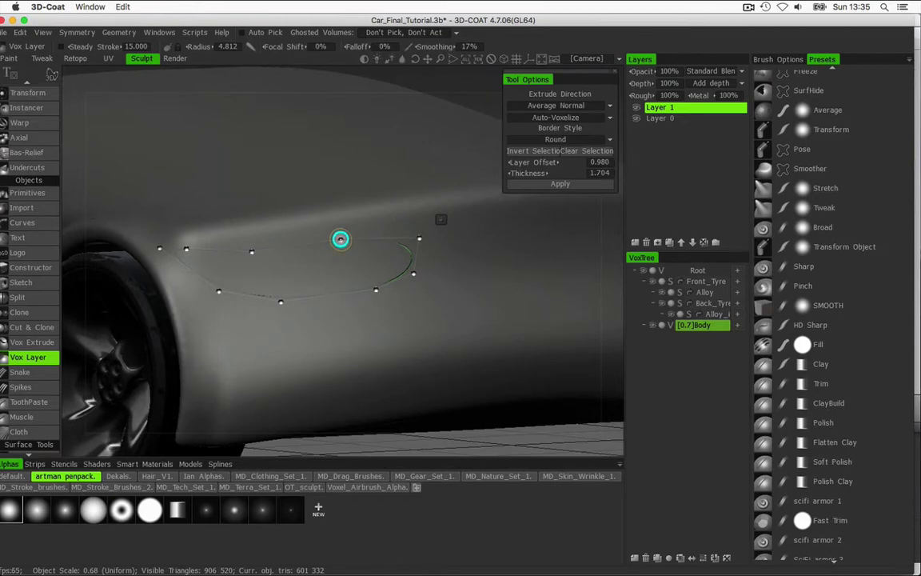
{"action": "mouse_move", "coordinate": [417, 238]}
{"action": "left_mouse_down"}
{"action": "mouse_move", "coordinate": [407, 227]}
{"action": "mouse_move", "coordinate": [423, 247]}
{"action": "mouse_move", "coordinate": [411, 235]}
{"action": "left_mouse_up"}
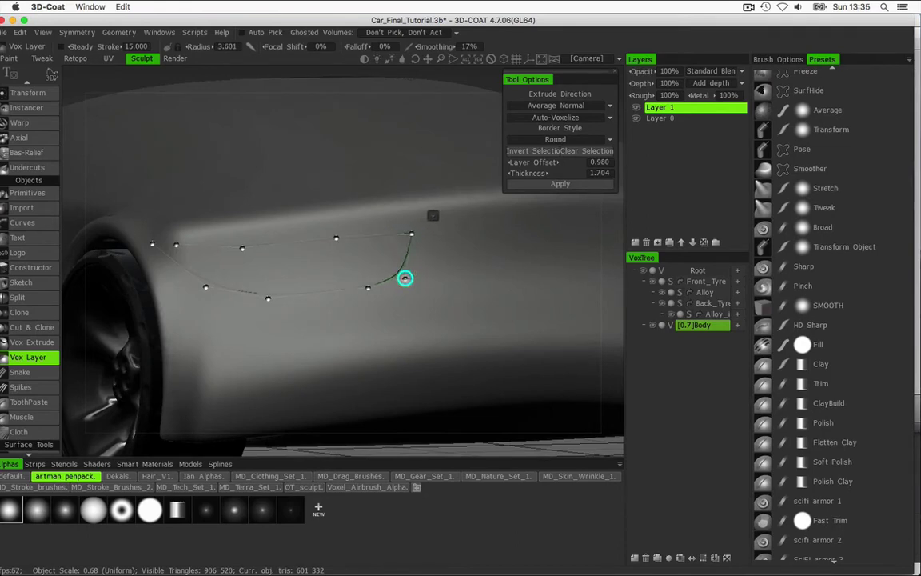
{"action": "left_click_drag", "start_coordinate": [368, 286], "coordinate": [354, 288]}
Move the outline's wheel-side point inward and down, and try applying the outline as the Vox Layer selection
{"action": "left_click_drag", "start_coordinate": [316, 325], "coordinate": [298, 328], "text": "alt"}
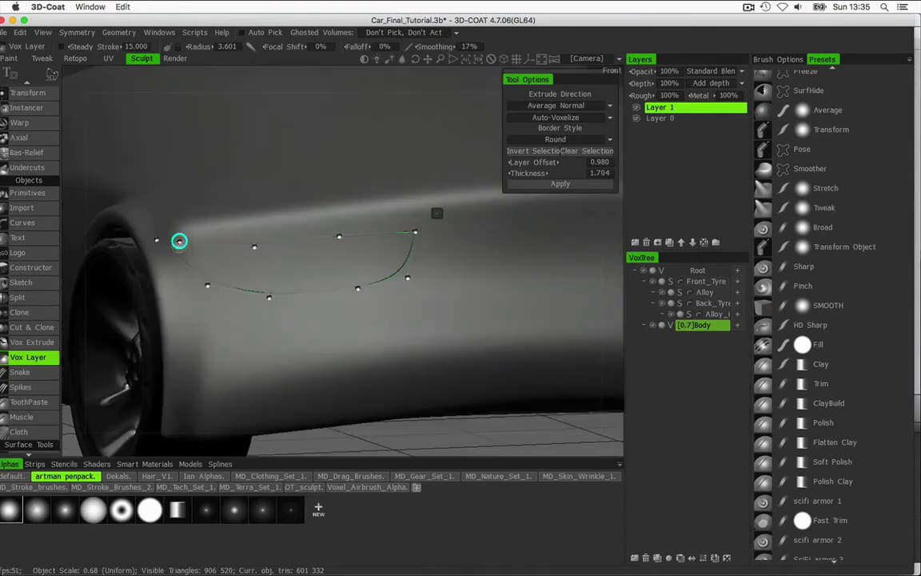
{"action": "left_click_drag", "start_coordinate": [179, 240], "coordinate": [191, 250]}
{"action": "left_click_drag", "start_coordinate": [204, 322], "coordinate": [229, 314], "text": "alt"}
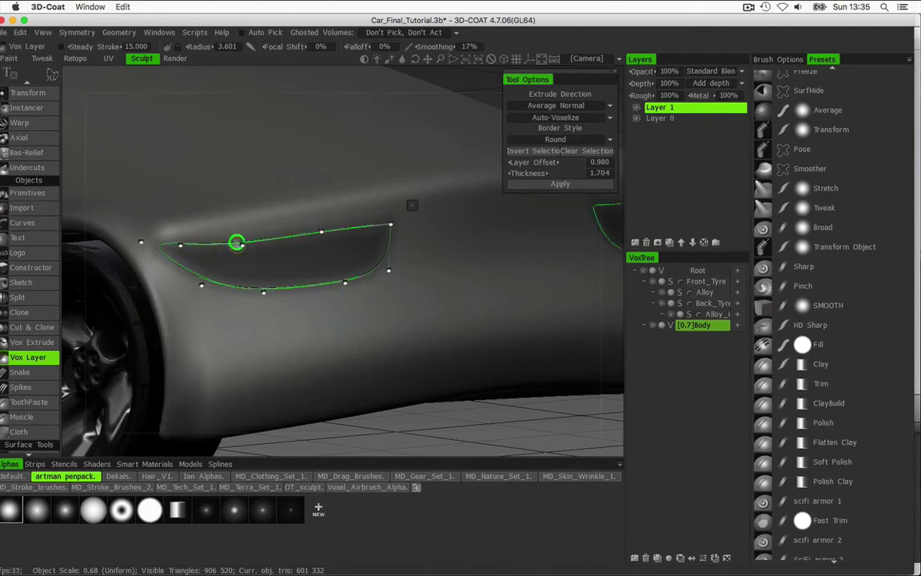
{"action": "left_click", "coordinate": [238, 243]}
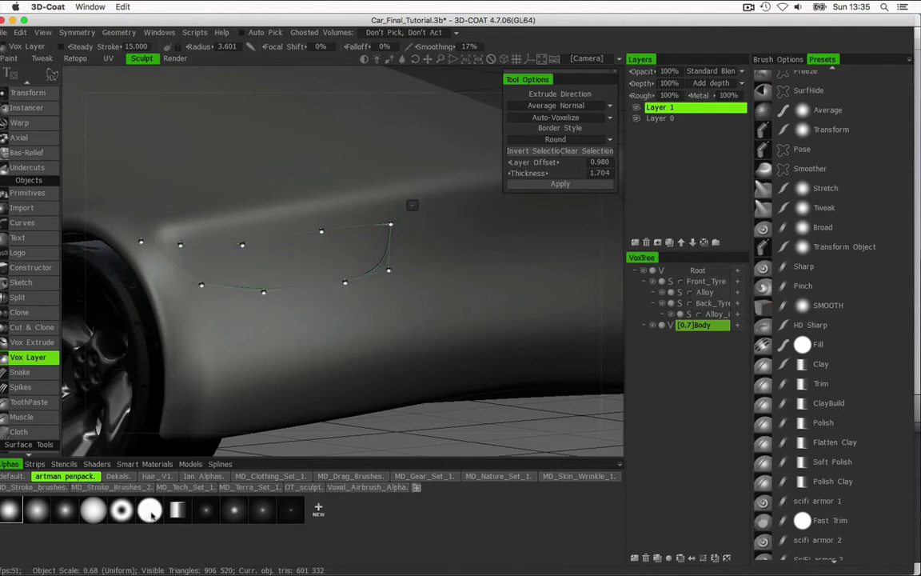
Generate the tail light as a separate volume from the outlined Vox Layer selection on the Body, and clear the outline points
{"action": "left_click_drag", "start_coordinate": [314, 352], "coordinate": [338, 329], "text": "alt"}
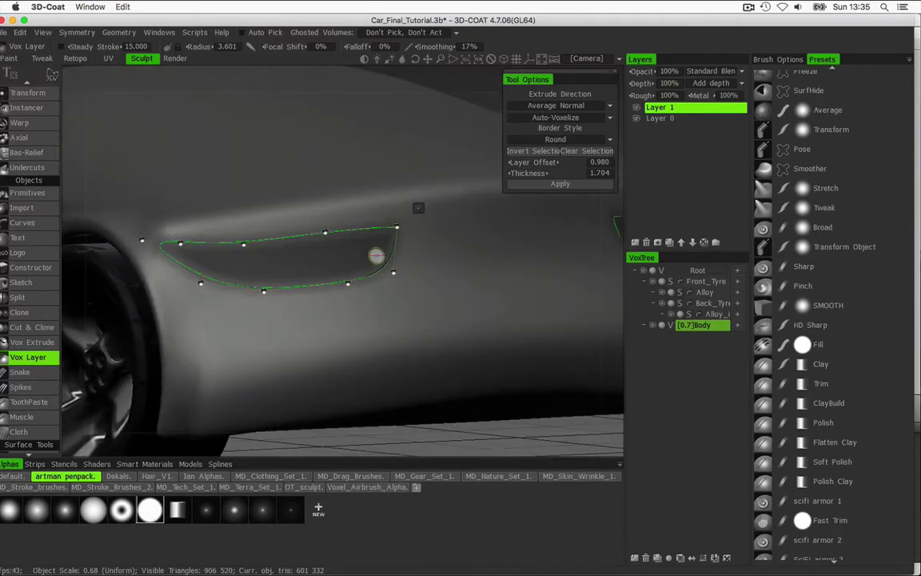
{"action": "mouse_move", "coordinate": [316, 352]}
{"action": "left_mouse_down", "text": "alt"}
{"action": "mouse_move", "coordinate": [406, 349]}
{"action": "mouse_move", "coordinate": [248, 349]}
{"action": "mouse_move", "coordinate": [309, 358]}
{"action": "mouse_move", "coordinate": [303, 354]}
{"action": "left_mouse_up", "text": "alt"}
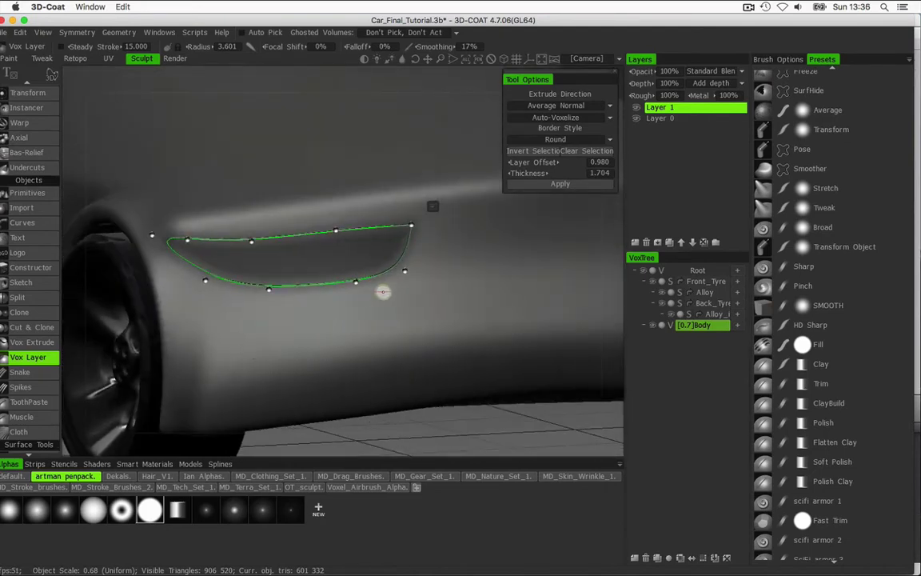
{"action": "right_click", "coordinate": [392, 190]}
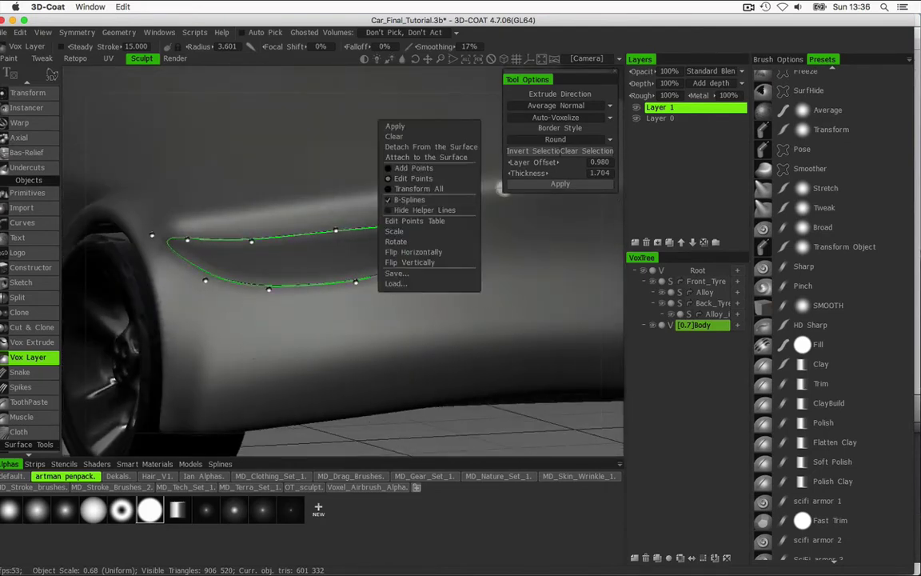
{"action": "left_click", "coordinate": [494, 128]}
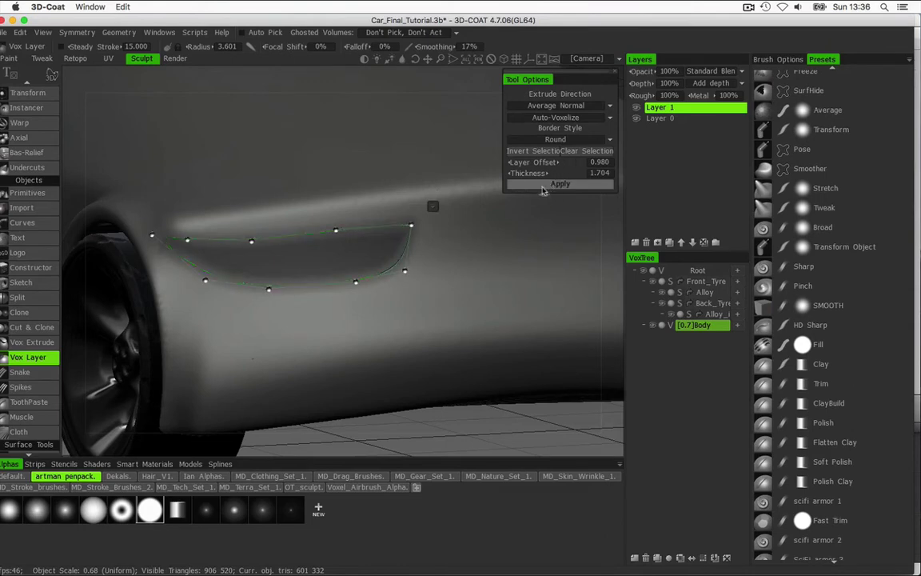
{"action": "left_click", "coordinate": [559, 184]}
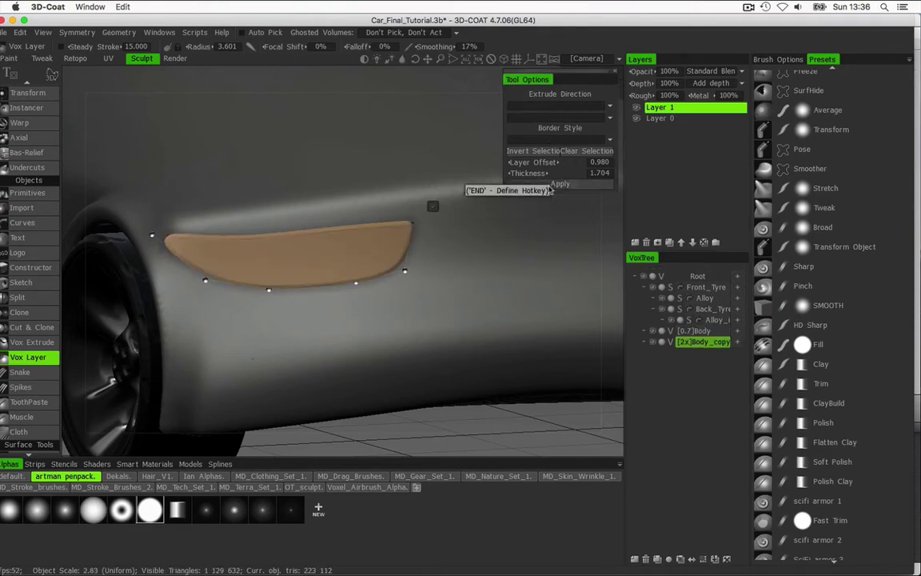
{"action": "left_click", "coordinate": [694, 335]}
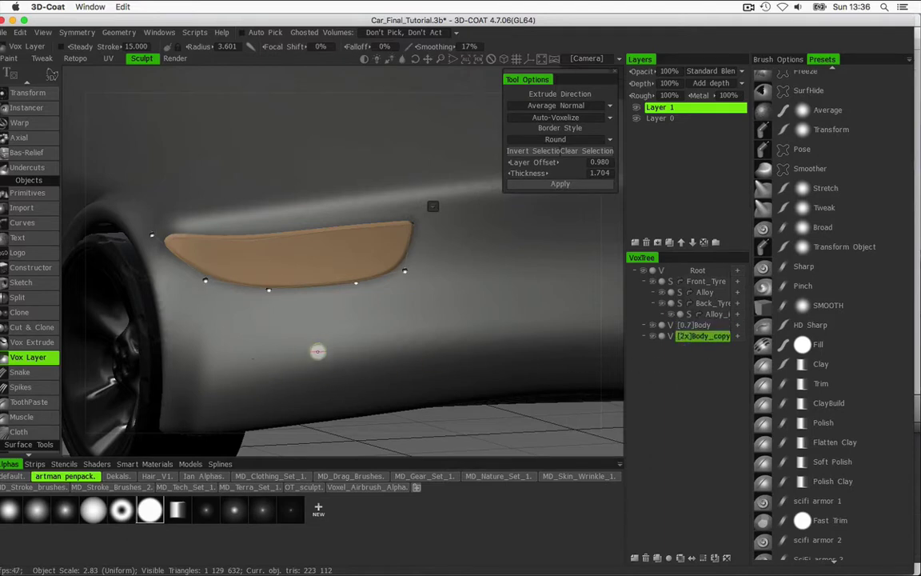
{"action": "key", "text": "Escape"}
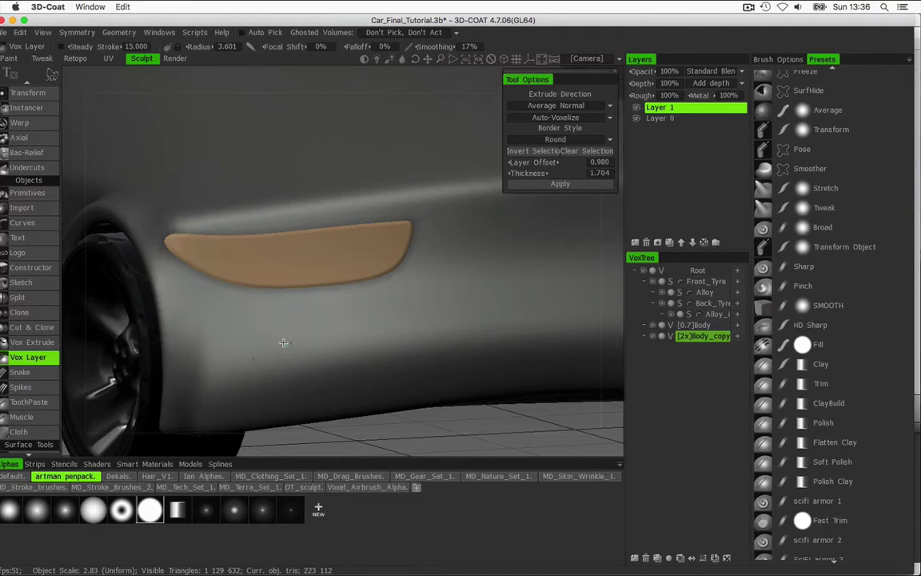
{"action": "right_click_drag", "start_coordinate": [280, 344], "coordinate": [367, 332]}
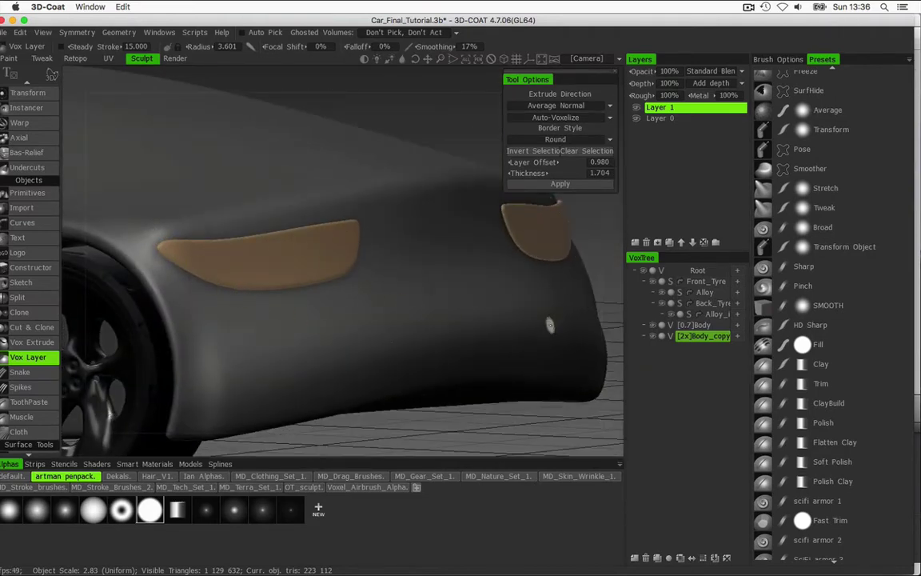
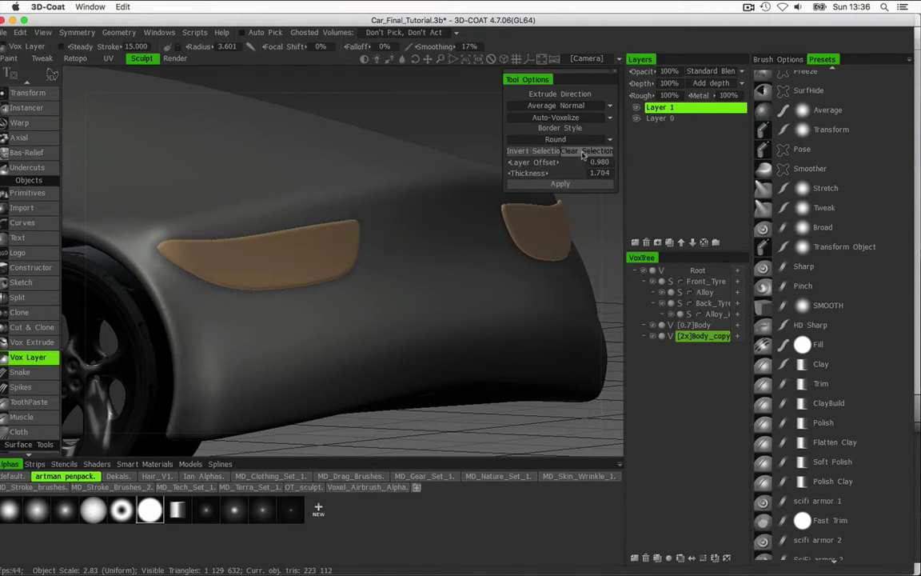
Toggle the new tail light volume's visibility and examine its shape and fit against the rear body
{"action": "left_click_drag", "start_coordinate": [436, 261], "coordinate": [370, 260]}
{"action": "right_click_drag", "start_coordinate": [370, 261], "coordinate": [415, 257]}
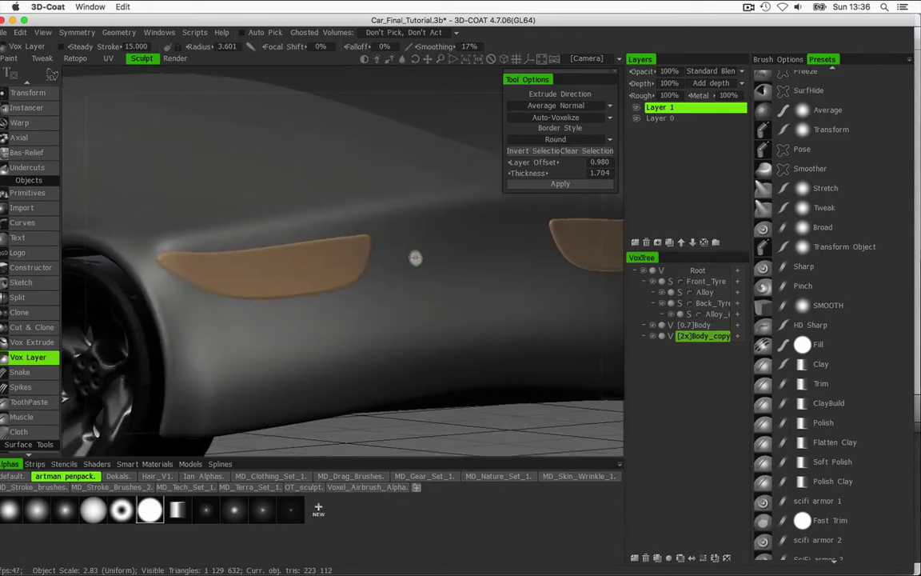
{"action": "left_click", "coordinate": [656, 338]}
{"action": "left_click", "coordinate": [655, 337]}
{"action": "left_click", "coordinate": [655, 338]}
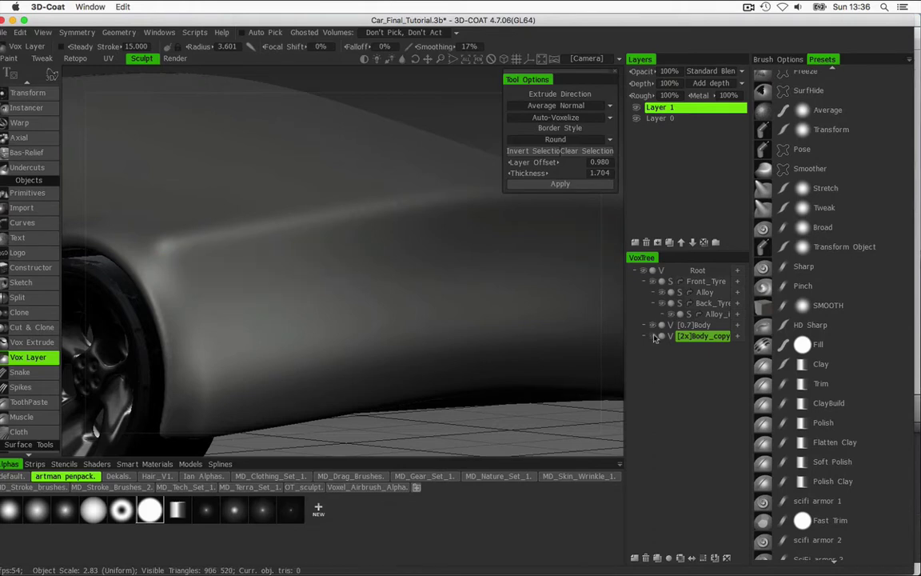
{"action": "left_click", "coordinate": [654, 337]}
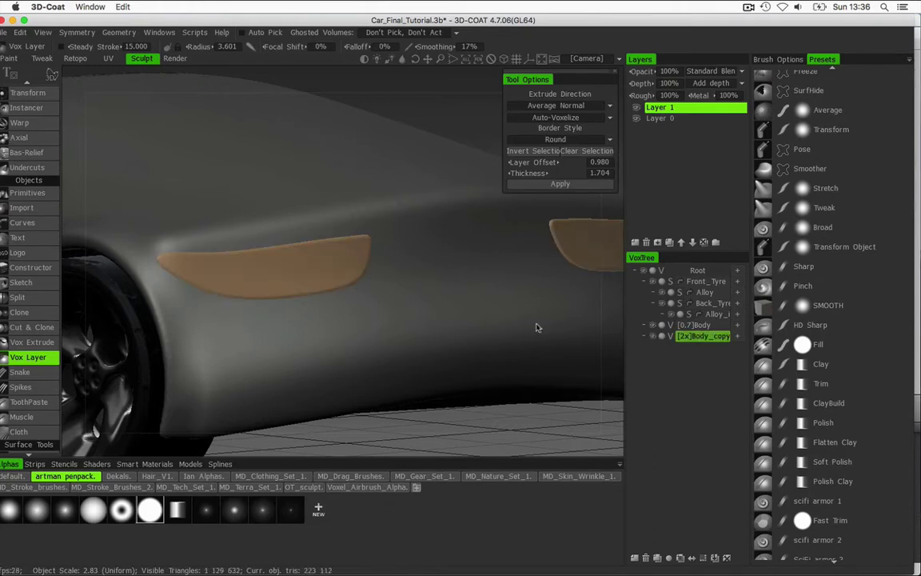
{"action": "middle_click_drag", "start_coordinate": [254, 264], "coordinate": [242, 285]}
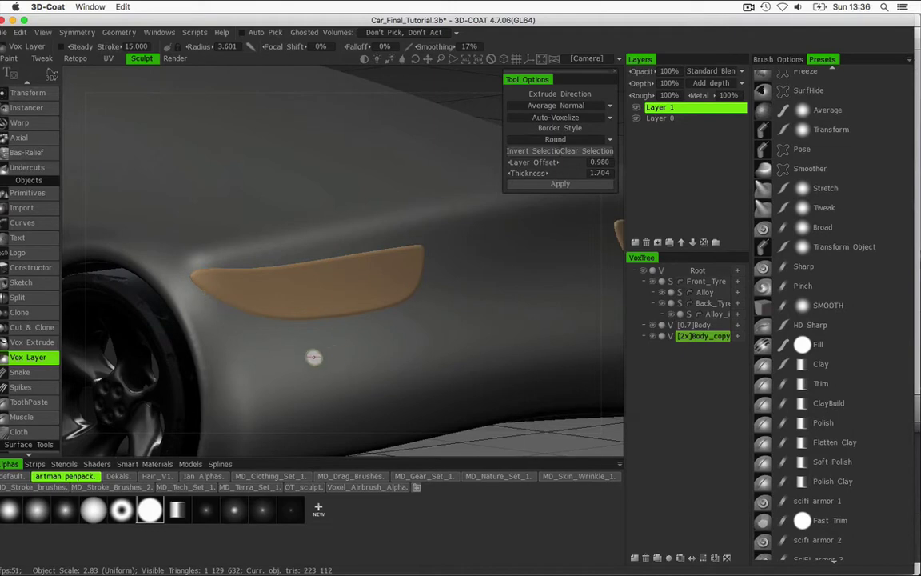
Try the red and orange Legacy shaders on the tail light volume, including Car_rearlight and Car_rearlight2, and inspect the look
{"action": "left_click", "coordinate": [96, 464]}
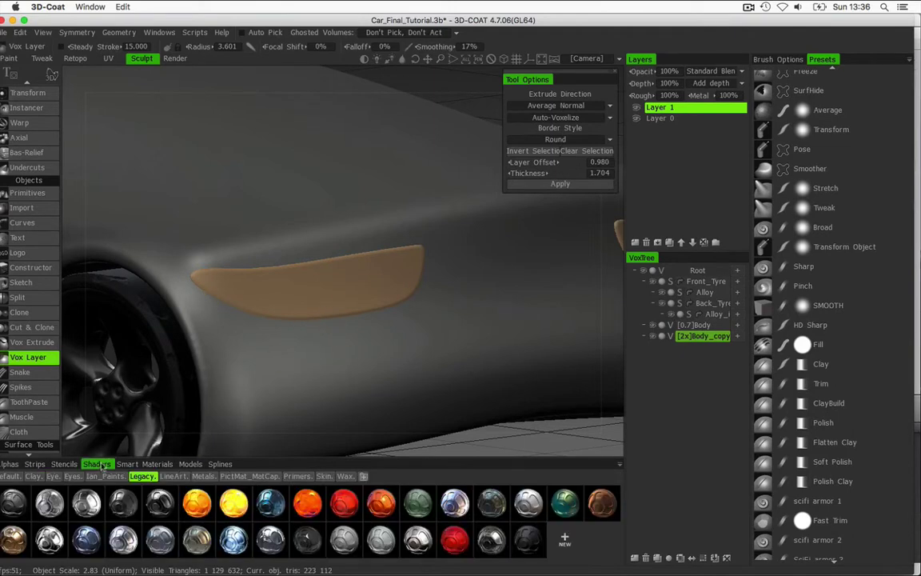
{"action": "left_click", "coordinate": [347, 512]}
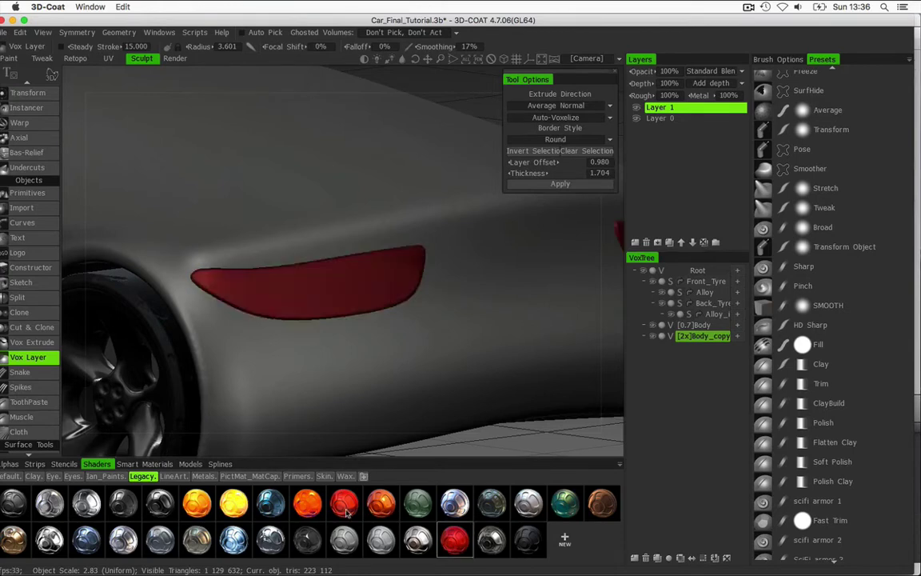
{"action": "left_click", "coordinate": [340, 507]}
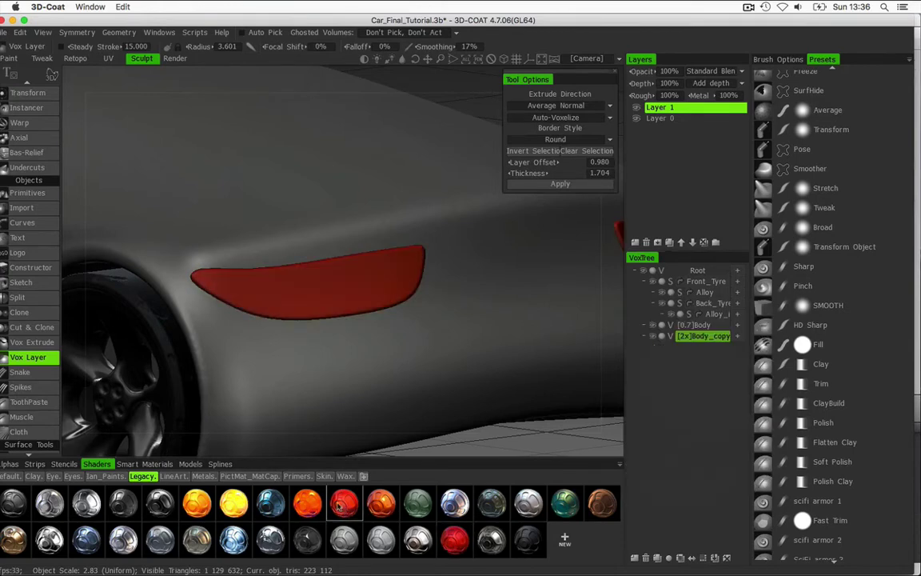
{"action": "left_click", "coordinate": [152, 465]}
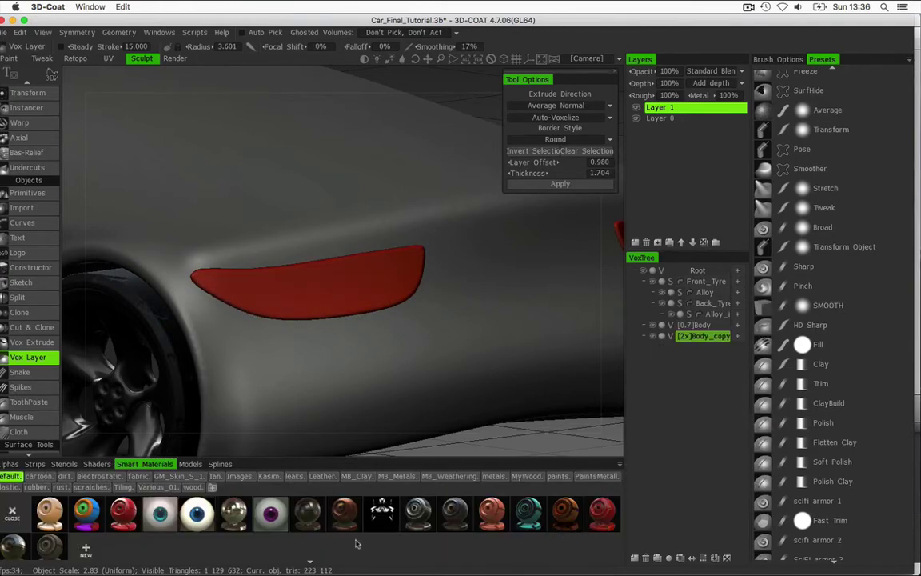
{"action": "left_click", "coordinate": [97, 465]}
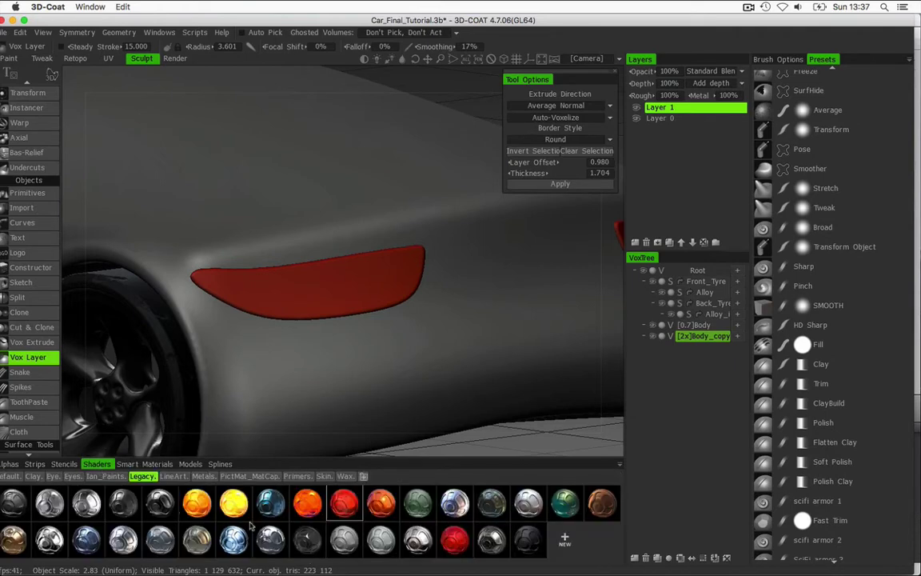
{"action": "left_click", "coordinate": [452, 541]}
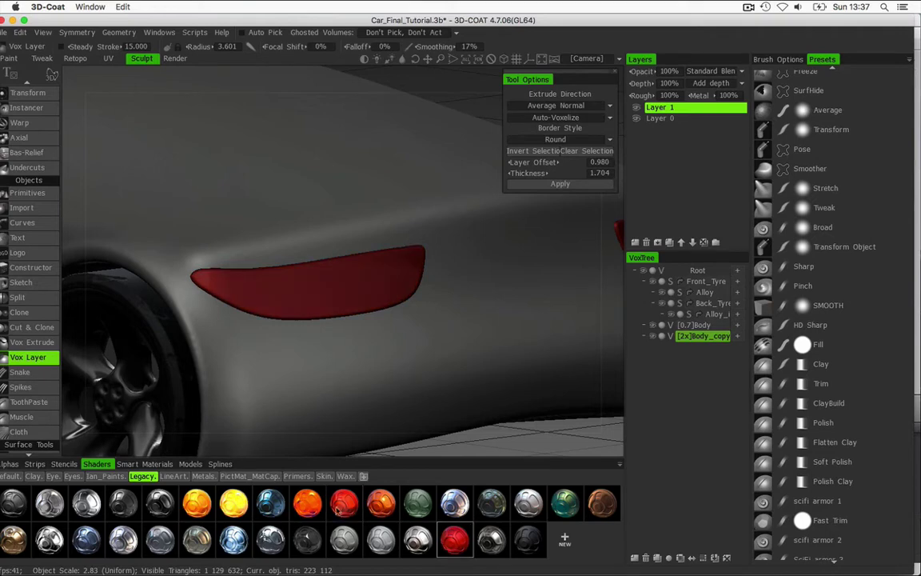
{"action": "left_click", "coordinate": [310, 505]}
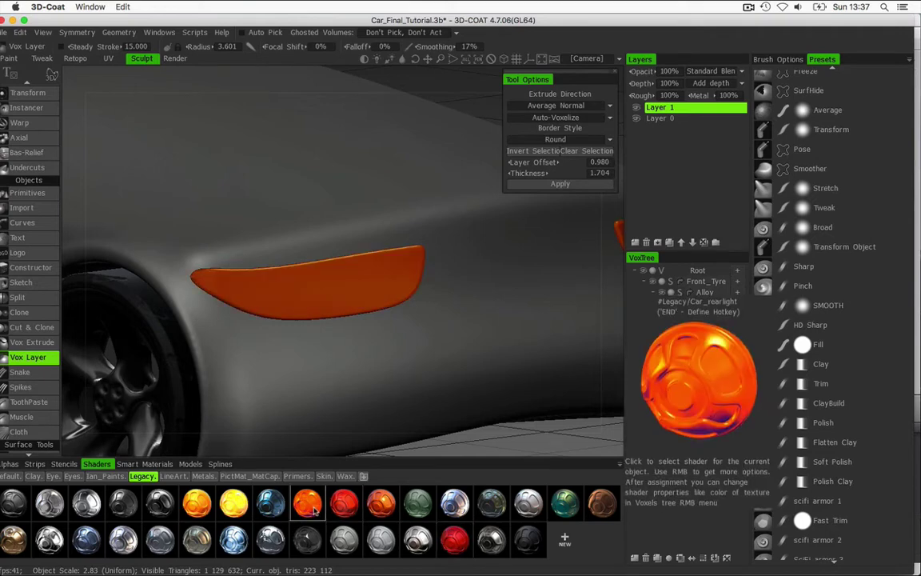
{"action": "left_click", "coordinate": [366, 512]}
{"action": "left_click", "coordinate": [343, 509]}
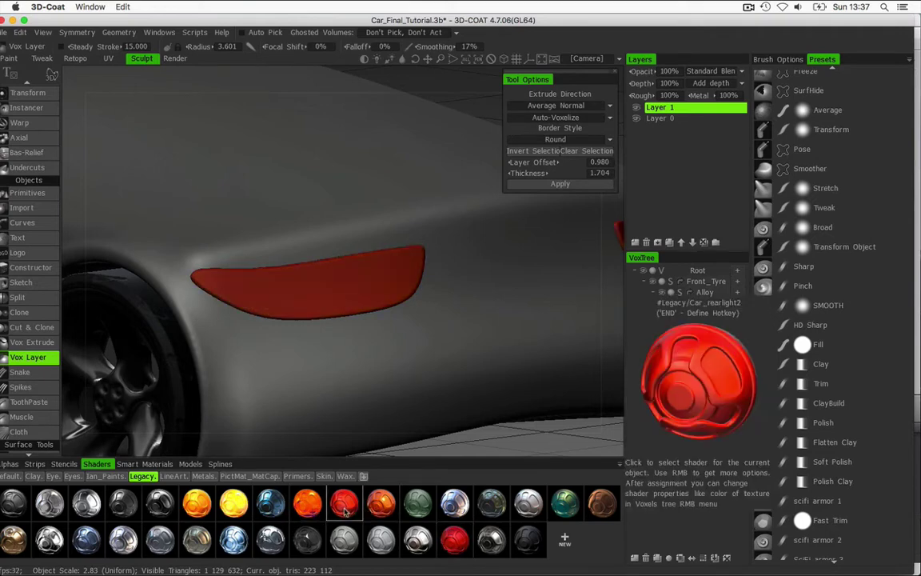
{"action": "right_click_drag", "start_coordinate": [317, 324], "coordinate": [214, 320]}
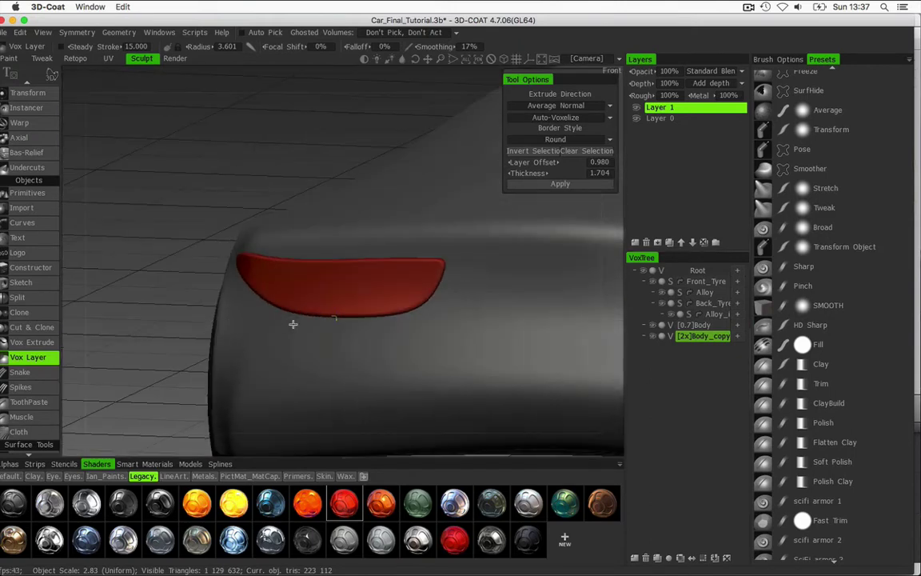
{"action": "mouse_move", "coordinate": [292, 323]}
{"action": "right_mouse_down"}
{"action": "mouse_move", "coordinate": [314, 331]}
{"action": "mouse_move", "coordinate": [302, 311]}
{"action": "right_mouse_up"}
{"action": "mouse_move", "coordinate": [305, 271]}
{"action": "right_mouse_down"}
{"action": "mouse_move", "coordinate": [333, 271]}
{"action": "mouse_move", "coordinate": [321, 272]}
{"action": "right_mouse_up"}
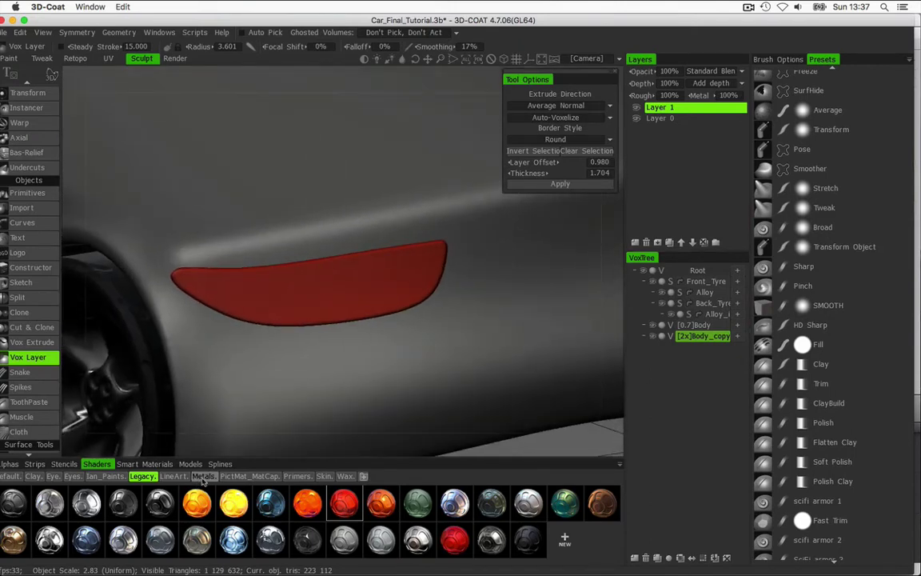
Apply the bright red textured shader from the PictMat_MatCap set to the tail light volume
{"action": "left_click", "coordinate": [249, 477]}
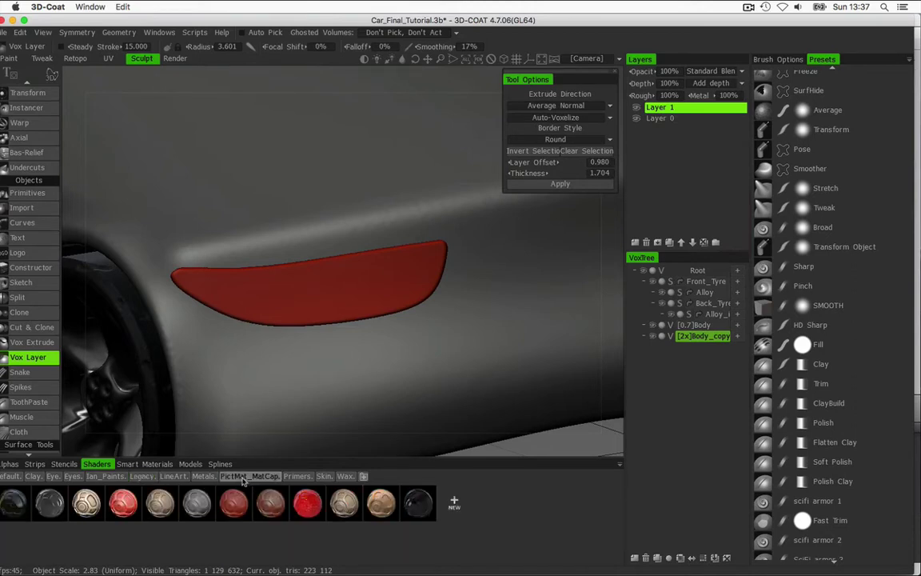
{"action": "left_click", "coordinate": [308, 504]}
{"action": "left_click_drag", "start_coordinate": [339, 255], "coordinate": [362, 221], "text": "alt"}
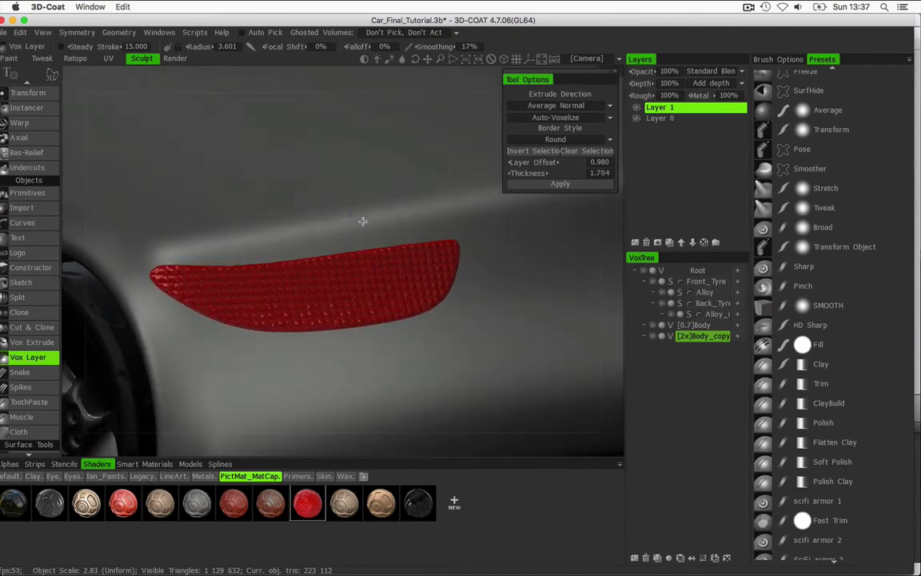
{"action": "right_click_drag", "start_coordinate": [352, 191], "coordinate": [342, 237], "text": "alt"}
Select the Body volume, switch it to surface mode and activate the Draw(Edge RS) brush preset
{"action": "left_click", "coordinate": [693, 324]}
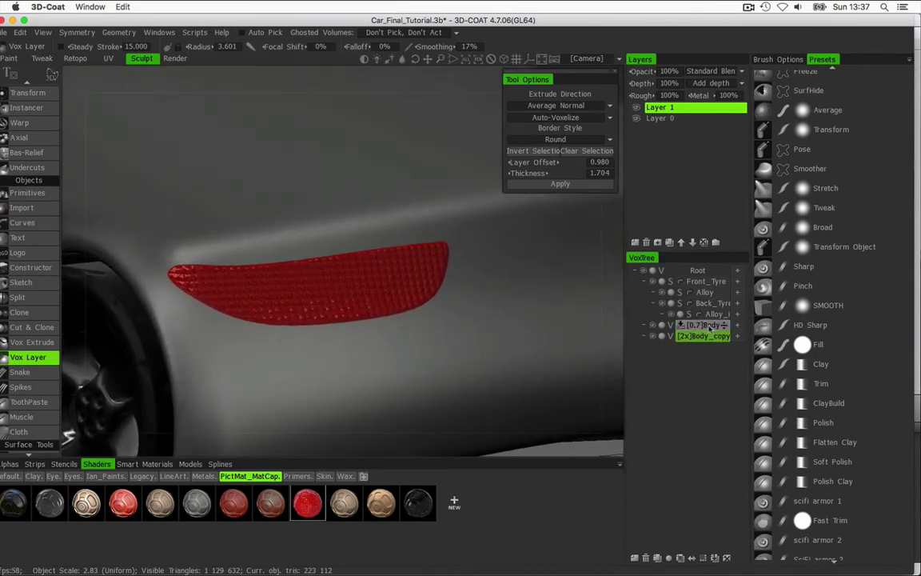
{"action": "left_click", "coordinate": [50, 74]}
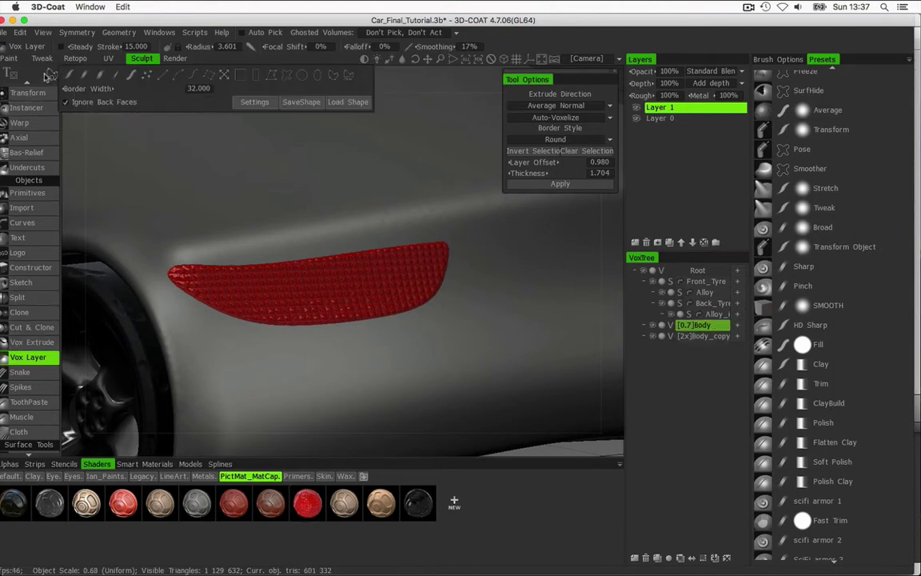
{"action": "left_click", "coordinate": [670, 326]}
{"action": "scroll", "coordinate": [824, 335], "scroll_direction": "down", "scroll_amount": 3}
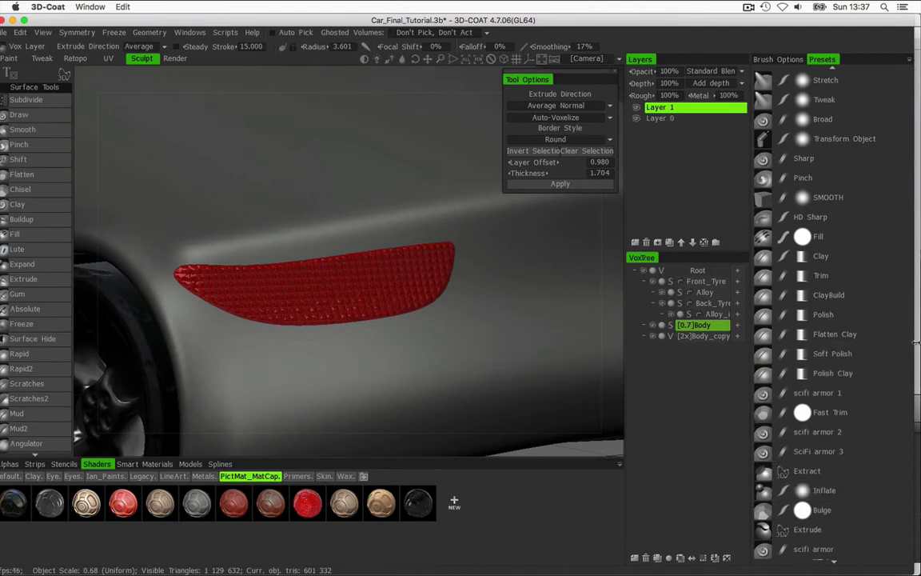
{"action": "scroll", "coordinate": [865, 323], "scroll_direction": "down", "scroll_amount": 10}
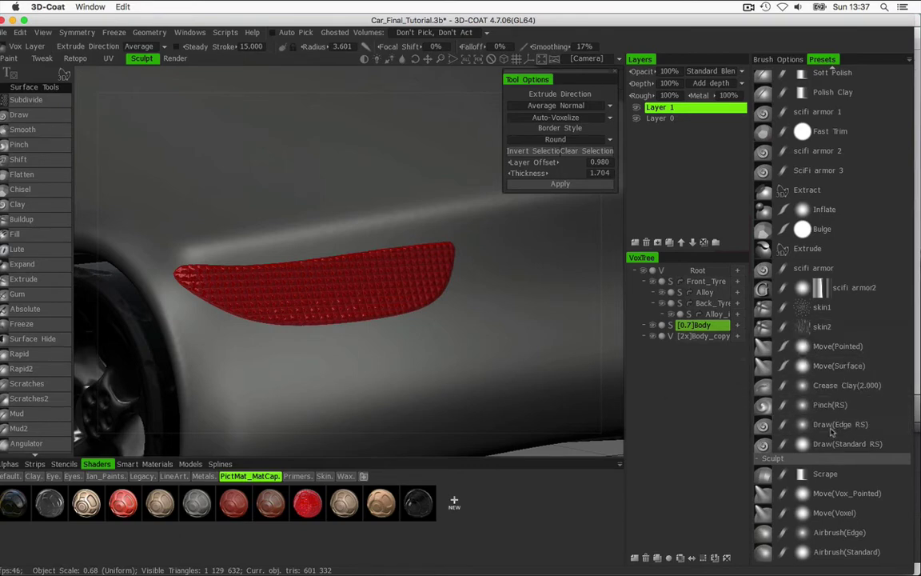
{"action": "key", "text": "1"}
Set the brush radius to 4.636 and carve a groove into the body along the tail light's upper edge
{"action": "right_click_drag", "start_coordinate": [311, 225], "coordinate": [359, 222], "text": "alt"}
{"action": "left_click_drag", "start_coordinate": [299, 220], "coordinate": [342, 247], "text": "alt"}
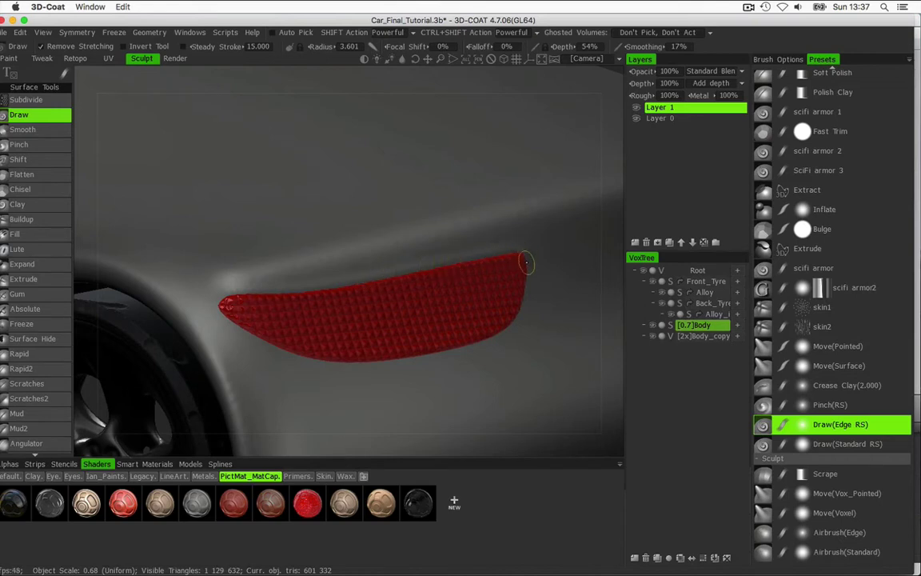
{"action": "mouse_move", "coordinate": [397, 249]}
{"action": "left_mouse_down", "text": "alt"}
{"action": "mouse_move", "coordinate": [372, 206]}
{"action": "mouse_move", "coordinate": [409, 199]}
{"action": "mouse_move", "coordinate": [239, 192]}
{"action": "mouse_move", "coordinate": [199, 216]}
{"action": "mouse_move", "coordinate": [331, 216]}
{"action": "left_mouse_up", "text": "alt"}
{"action": "right_click_drag", "start_coordinate": [207, 292], "coordinate": [208, 287]}
{"action": "mouse_move", "coordinate": [196, 291]}
{"action": "left_mouse_down"}
{"action": "mouse_move", "coordinate": [301, 287]}
{"action": "mouse_move", "coordinate": [515, 252]}
{"action": "left_mouse_up"}
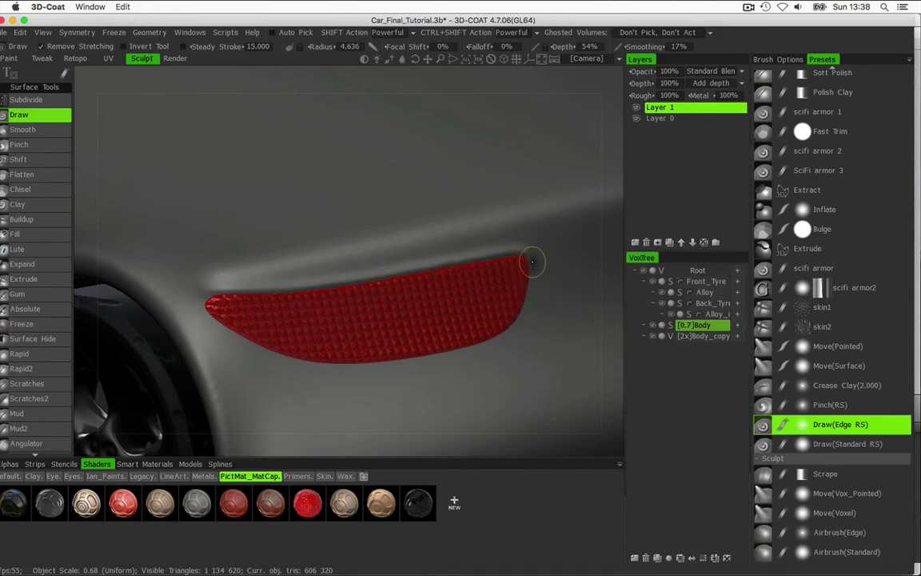
{"action": "mouse_move", "coordinate": [477, 261]}
{"action": "middle_mouse_down"}
{"action": "mouse_move", "coordinate": [298, 216]}
{"action": "mouse_move", "coordinate": [191, 216]}
{"action": "mouse_move", "coordinate": [364, 214]}
{"action": "mouse_move", "coordinate": [208, 270]}
{"action": "middle_mouse_up"}
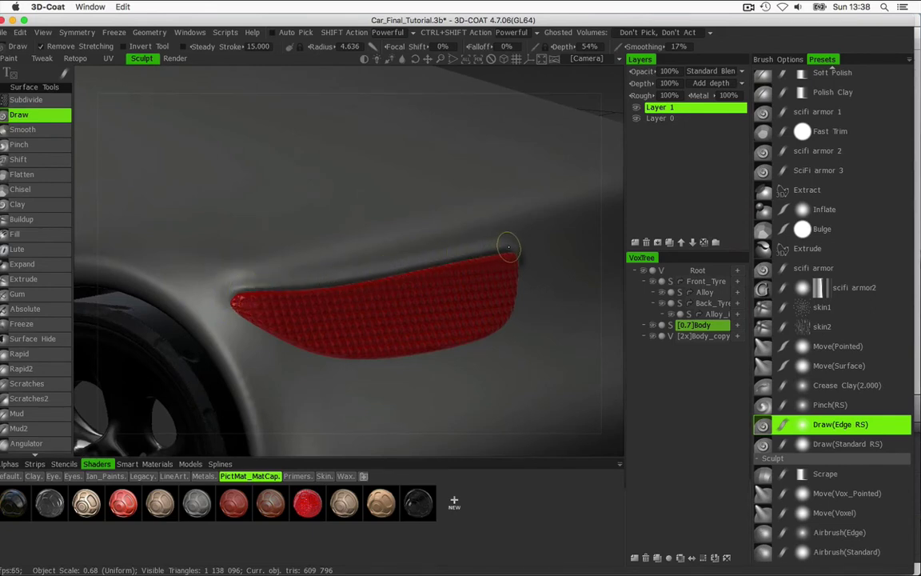
Enlarge the brush radius to 7.739 and extend the recessed groove around the tail light's upper edge, inner end and lower edge
{"action": "mouse_move", "coordinate": [487, 228]}
{"action": "middle_mouse_down"}
{"action": "mouse_move", "coordinate": [319, 199]}
{"action": "mouse_move", "coordinate": [389, 199]}
{"action": "mouse_move", "coordinate": [359, 195]}
{"action": "mouse_move", "coordinate": [137, 201]}
{"action": "mouse_move", "coordinate": [379, 189]}
{"action": "mouse_move", "coordinate": [251, 195]}
{"action": "mouse_move", "coordinate": [232, 255]}
{"action": "middle_mouse_up"}
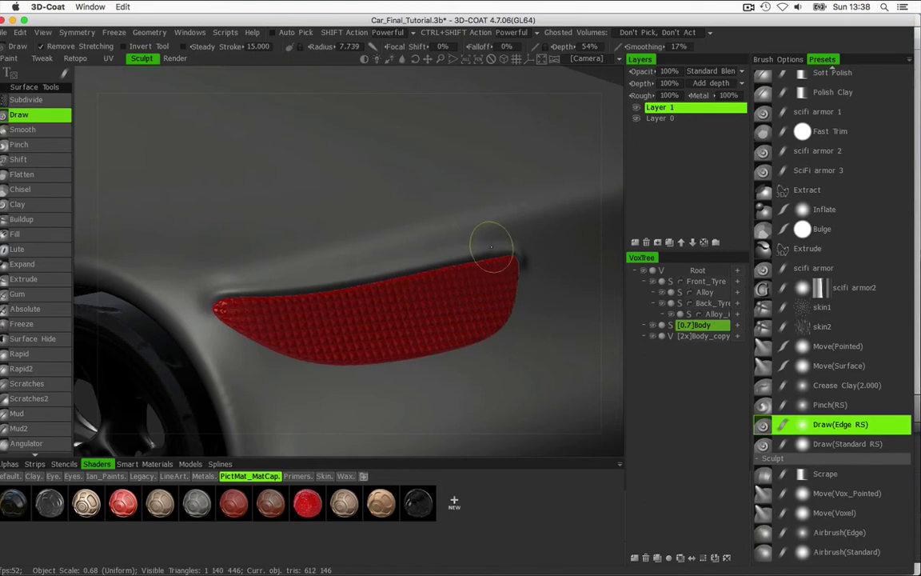
{"action": "mouse_move", "coordinate": [421, 206]}
{"action": "middle_mouse_down"}
{"action": "mouse_move", "coordinate": [199, 204]}
{"action": "mouse_move", "coordinate": [156, 188]}
{"action": "mouse_move", "coordinate": [190, 204]}
{"action": "mouse_move", "coordinate": [321, 201]}
{"action": "mouse_move", "coordinate": [294, 222]}
{"action": "mouse_move", "coordinate": [284, 212]}
{"action": "mouse_move", "coordinate": [267, 222]}
{"action": "mouse_move", "coordinate": [259, 249]}
{"action": "mouse_move", "coordinate": [397, 233]}
{"action": "mouse_move", "coordinate": [339, 230]}
{"action": "mouse_move", "coordinate": [350, 237]}
{"action": "mouse_move", "coordinate": [252, 216]}
{"action": "middle_mouse_up"}
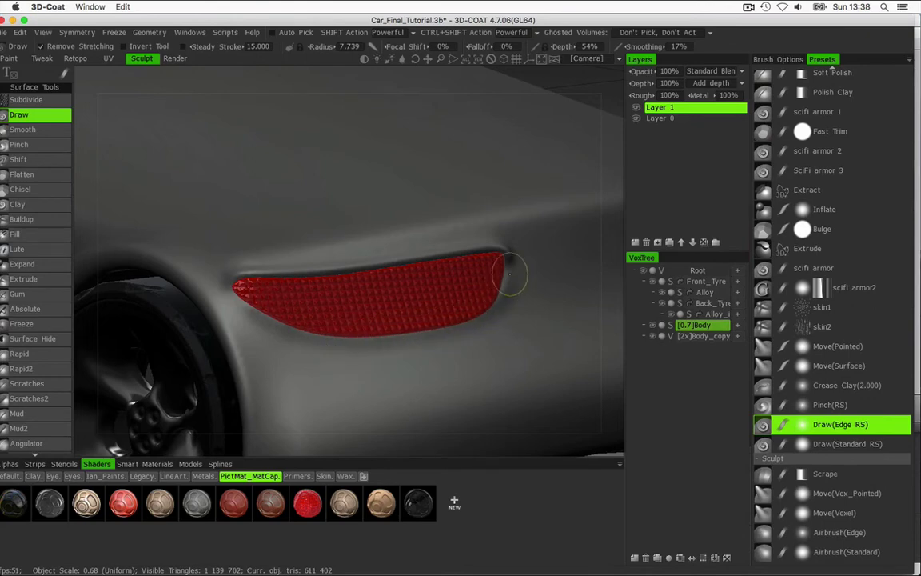
{"action": "mouse_move", "coordinate": [362, 264]}
{"action": "middle_mouse_down"}
{"action": "mouse_move", "coordinate": [440, 245]}
{"action": "mouse_move", "coordinate": [294, 247]}
{"action": "mouse_move", "coordinate": [341, 281]}
{"action": "mouse_move", "coordinate": [385, 290]}
{"action": "mouse_move", "coordinate": [349, 285]}
{"action": "mouse_move", "coordinate": [236, 308]}
{"action": "middle_mouse_up"}
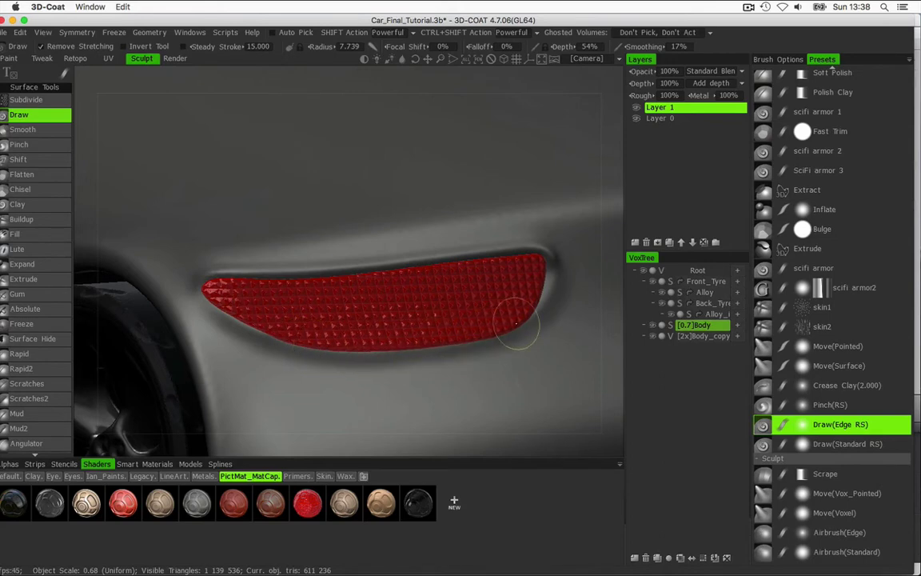
Try a crease line on the car's lower side between the wheels with the Crease Clay(2.000) preset
{"action": "middle_click_drag", "start_coordinate": [435, 288], "coordinate": [453, 309]}
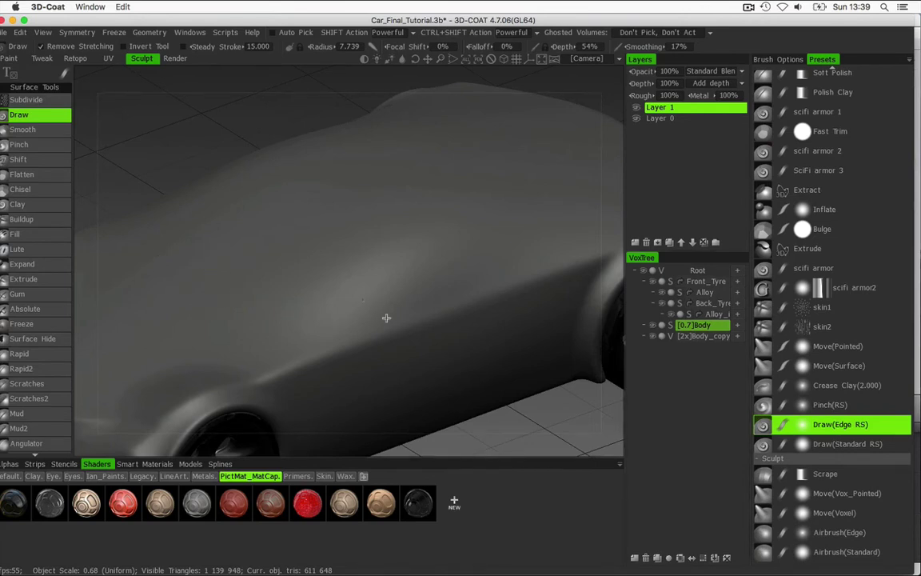
{"action": "right_click_drag", "start_coordinate": [386, 317], "coordinate": [424, 283]}
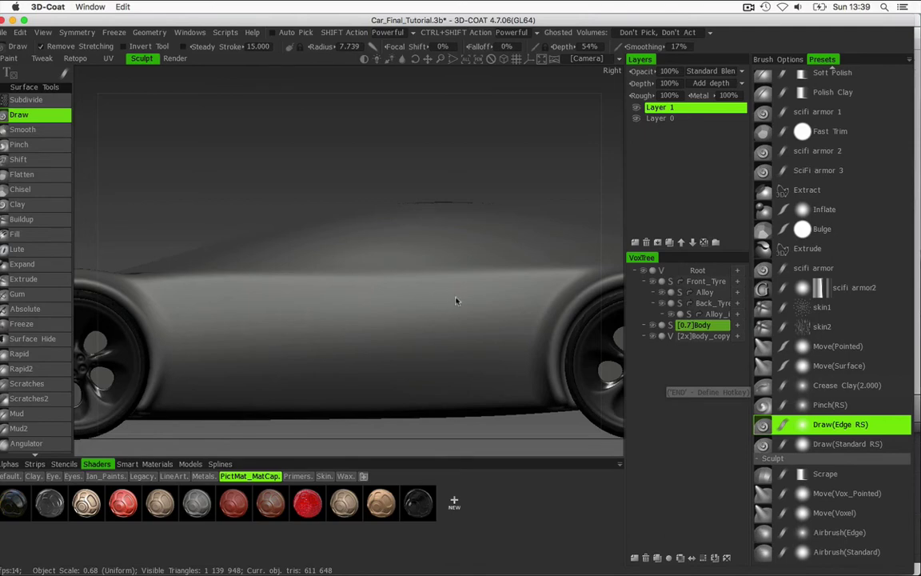
{"action": "key", "text": "c"}
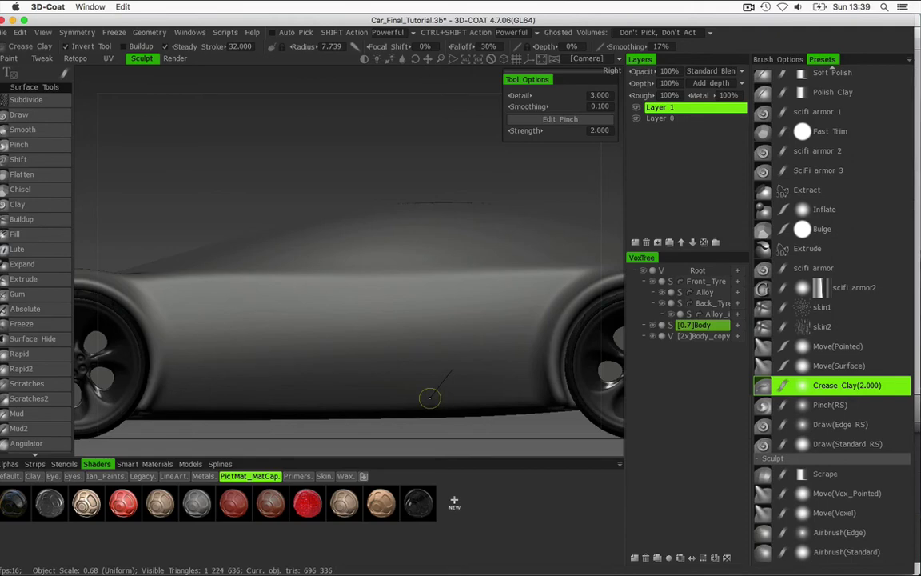
{"action": "right_click_drag", "start_coordinate": [352, 273], "coordinate": [386, 325]}
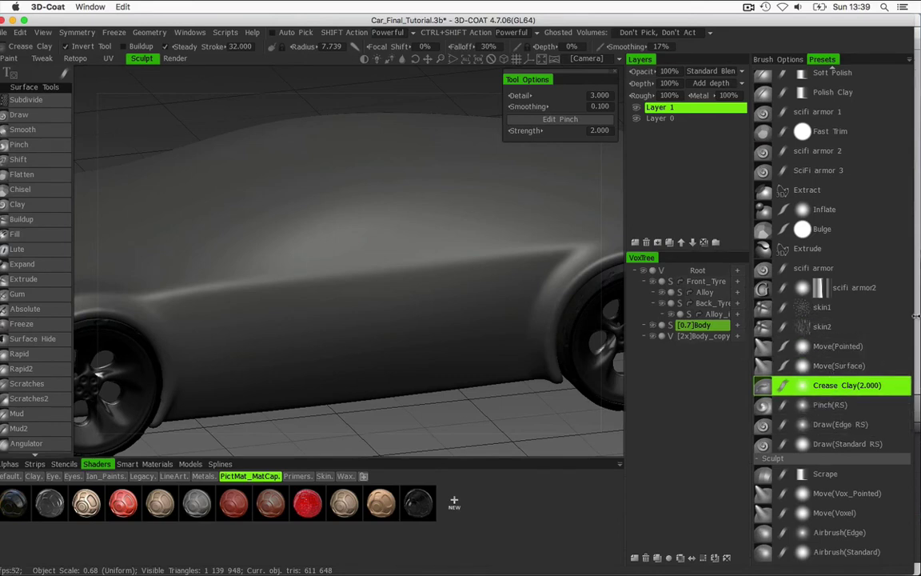
{"action": "left_click", "coordinate": [914, 174]}
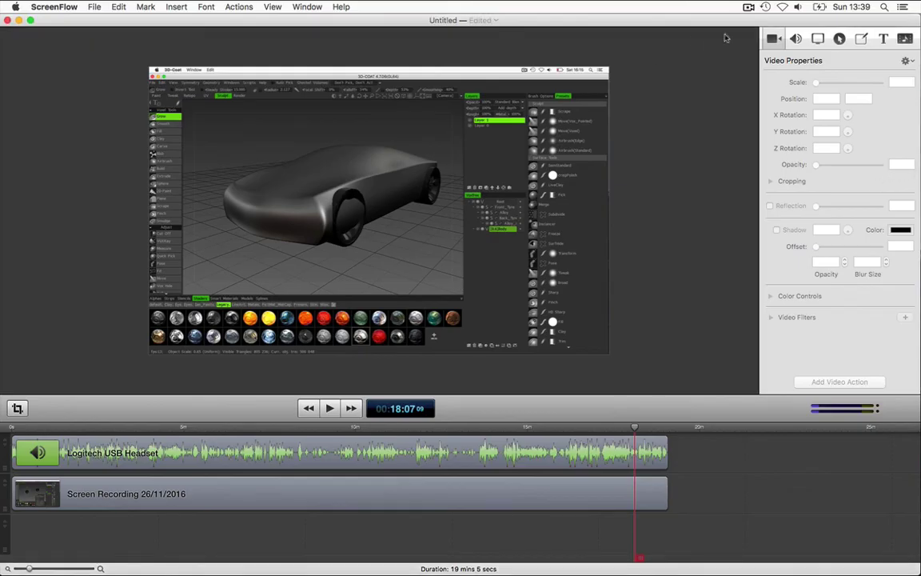
{"action": "left_click", "coordinate": [746, 8]}
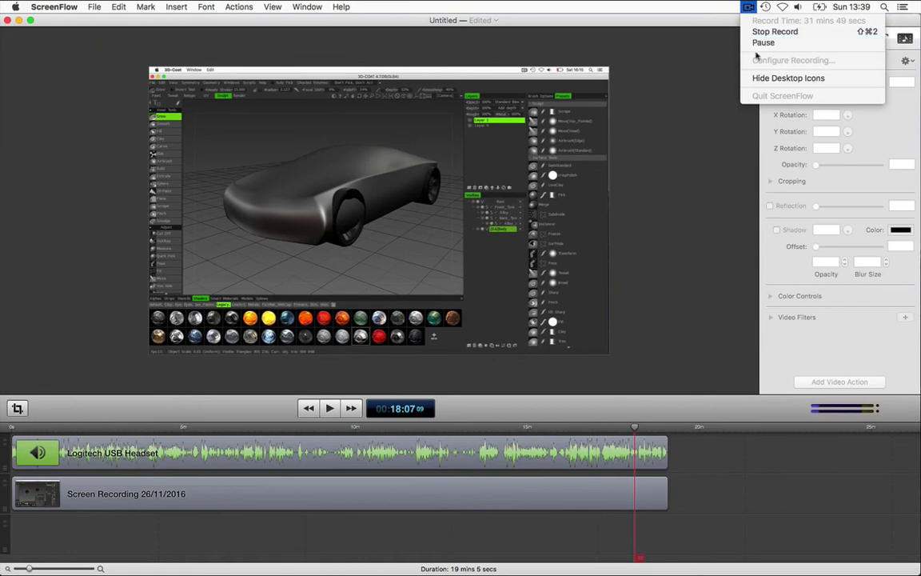
{"action": "left_click", "coordinate": [764, 42]}
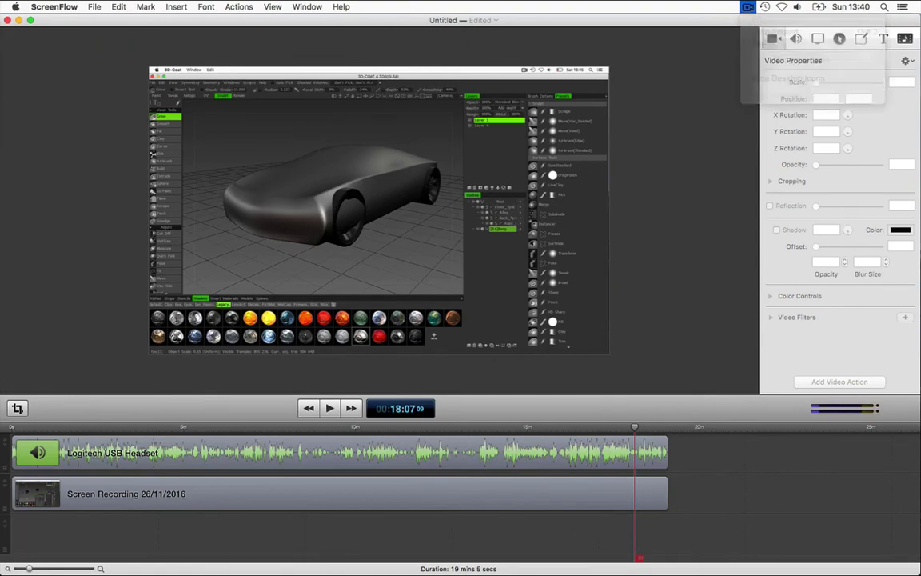
{"action": "key", "text": "super+Tab"}
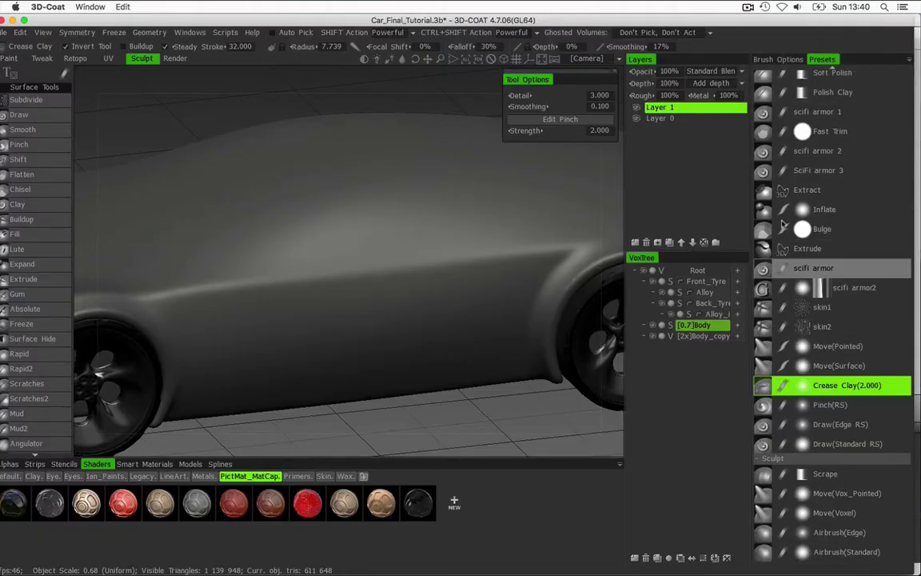
Test strokes on the car's side with the SciFi armor 3 and scifi armor 2 presets, undoing each one
{"action": "left_click", "coordinate": [816, 171]}
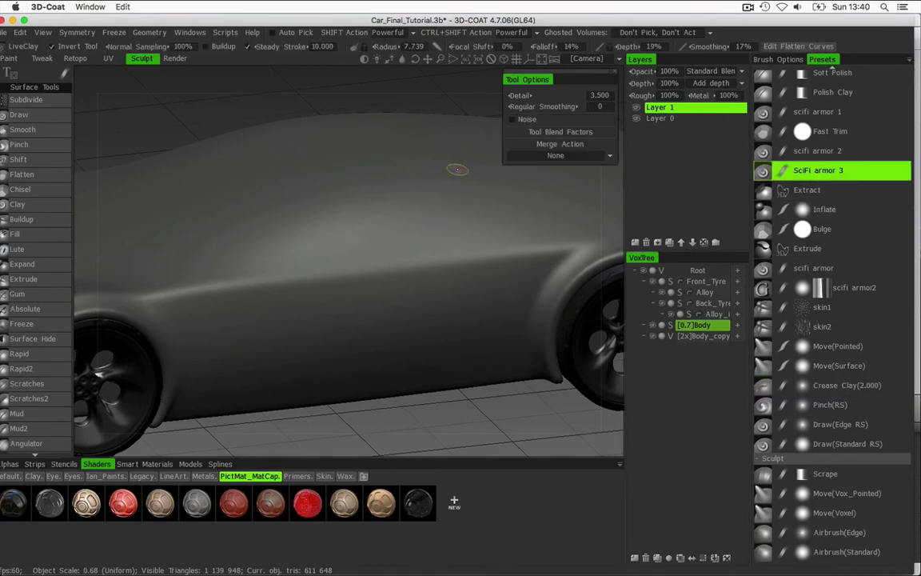
{"action": "mouse_move", "coordinate": [455, 144]}
{"action": "left_mouse_down"}
{"action": "mouse_move", "coordinate": [479, 201]}
{"action": "mouse_move", "coordinate": [484, 272]}
{"action": "mouse_move", "coordinate": [434, 328]}
{"action": "left_mouse_up"}
{"action": "mouse_move", "coordinate": [349, 201]}
{"action": "right_mouse_down"}
{"action": "mouse_move", "coordinate": [376, 208]}
{"action": "mouse_move", "coordinate": [256, 215]}
{"action": "right_mouse_up"}
{"action": "key", "text": "super+z"}
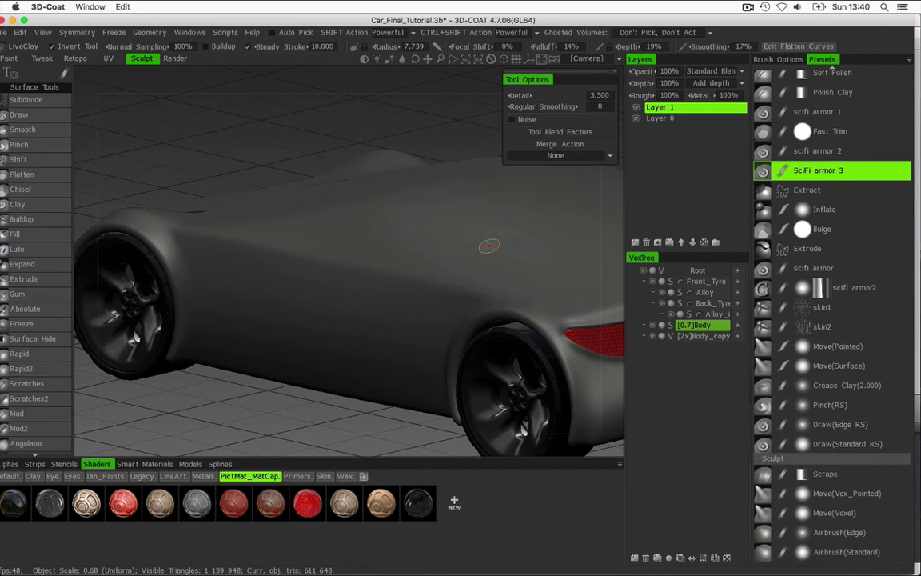
{"action": "left_click", "coordinate": [808, 150]}
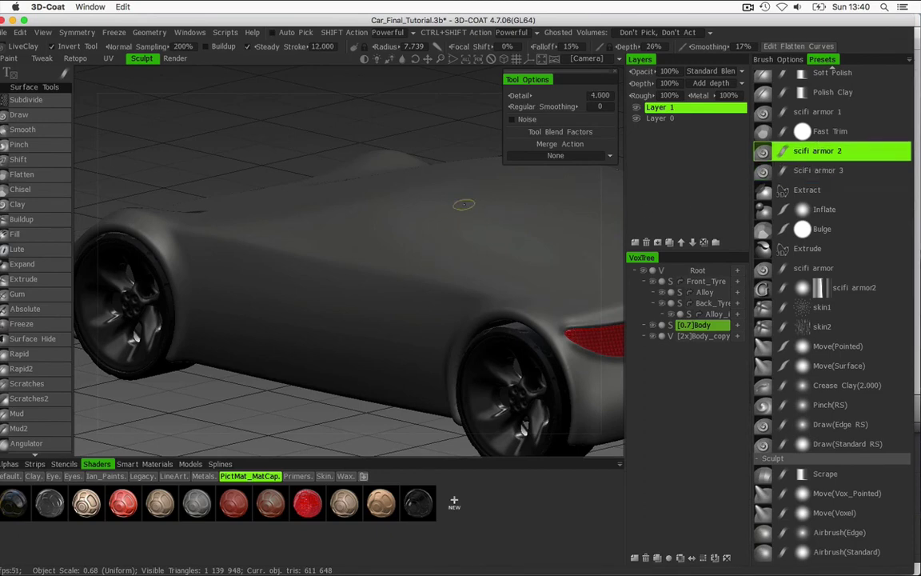
{"action": "mouse_move", "coordinate": [464, 204]}
{"action": "left_mouse_down"}
{"action": "mouse_move", "coordinate": [337, 323]}
{"action": "mouse_move", "coordinate": [500, 226]}
{"action": "left_mouse_up"}
{"action": "key", "text": "super+z"}
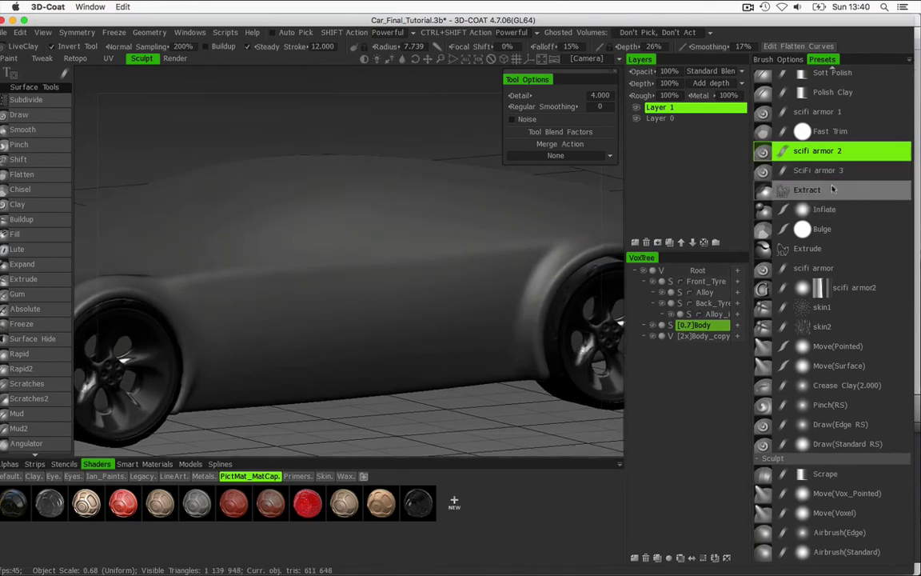
Try the HD Sharp preset on the Body volume, and activate the Sharp brush preset instead
{"action": "scroll", "coordinate": [832, 189], "scroll_direction": "up", "scroll_amount": 5}
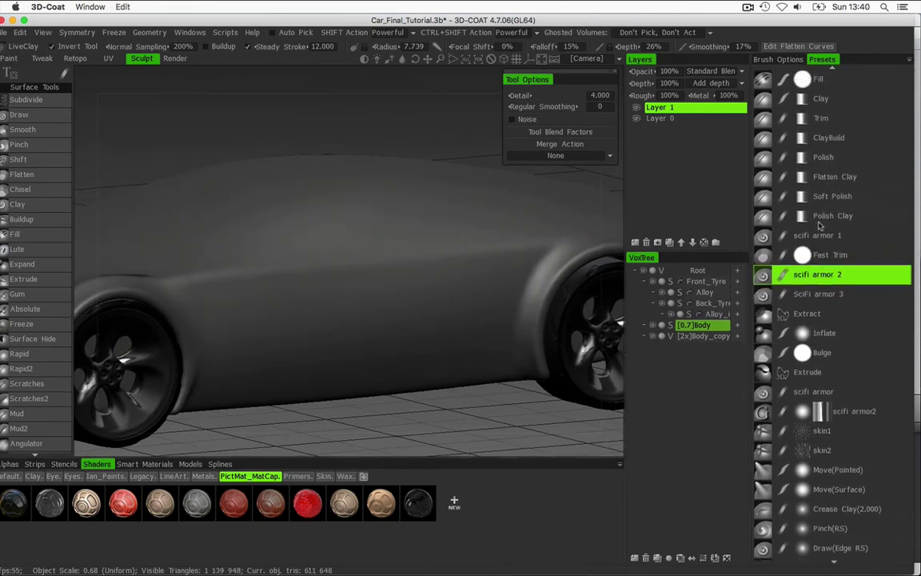
{"action": "scroll", "coordinate": [818, 226], "scroll_direction": "up", "scroll_amount": 6}
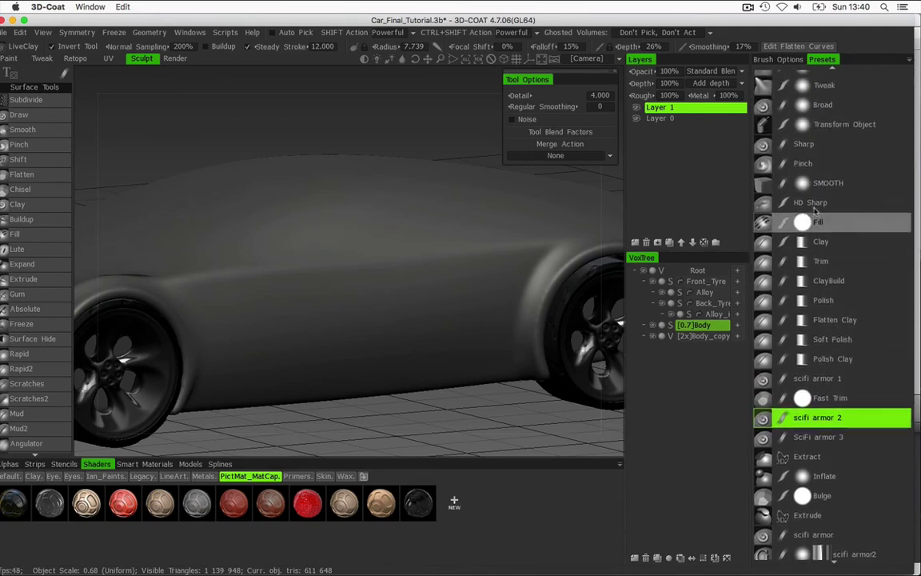
{"action": "left_click", "coordinate": [812, 203]}
{"action": "mouse_move", "coordinate": [366, 251]}
{"action": "left_mouse_down", "text": "alt"}
{"action": "mouse_move", "coordinate": [415, 254]}
{"action": "mouse_move", "coordinate": [471, 219]}
{"action": "left_mouse_up", "text": "alt"}
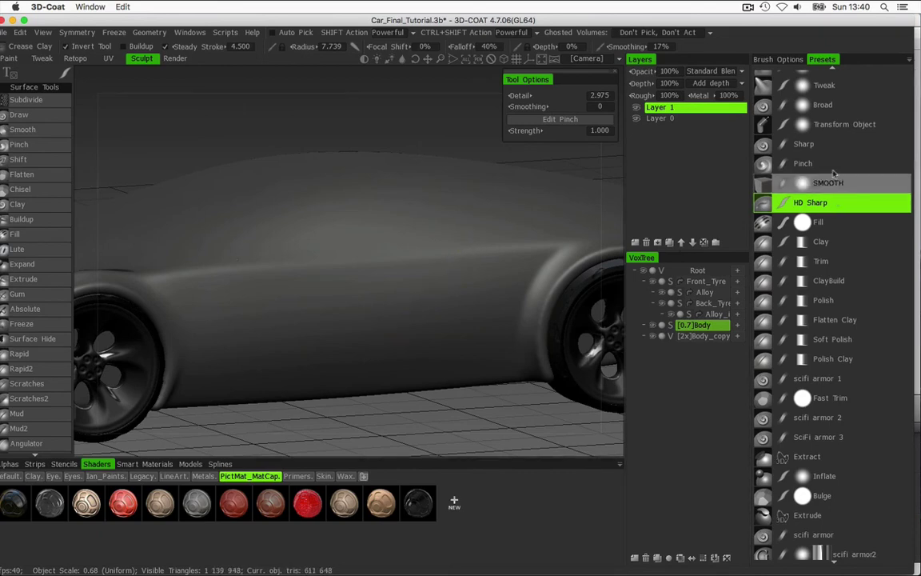
{"action": "scroll", "coordinate": [841, 192], "scroll_direction": "up", "scroll_amount": 1}
{"action": "scroll", "coordinate": [841, 192], "scroll_direction": "up", "scroll_amount": 1}
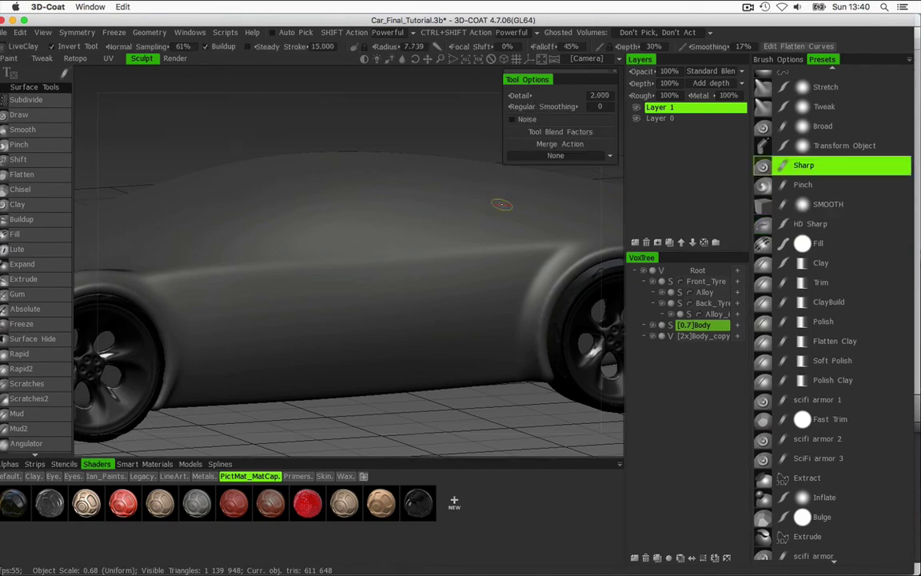
Test and undo a curved line on the car's side, and set the Sharp brush to 51% depth and 6.915 radius
{"action": "mouse_move", "coordinate": [473, 214]}
{"action": "left_mouse_down"}
{"action": "mouse_move", "coordinate": [464, 252]}
{"action": "mouse_move", "coordinate": [425, 302]}
{"action": "left_mouse_up"}
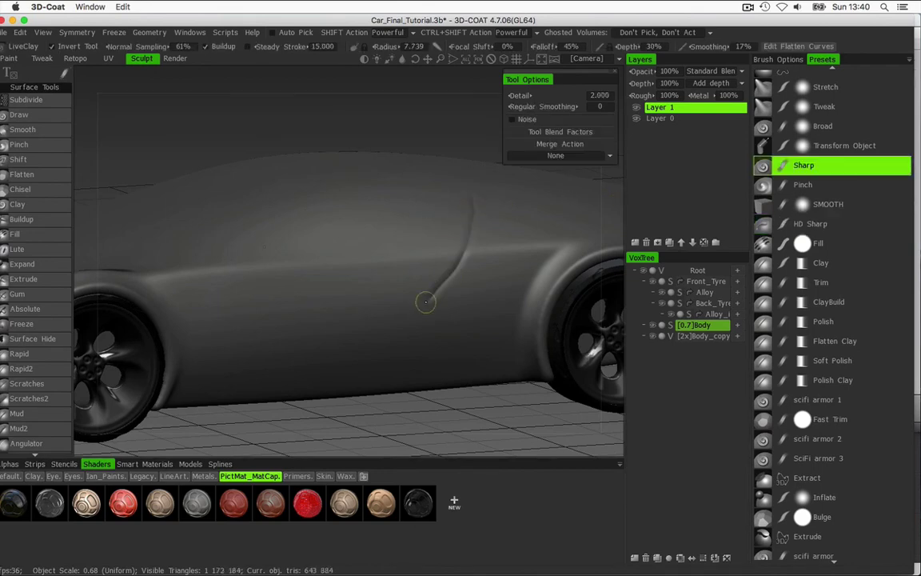
{"action": "left_click_drag", "start_coordinate": [379, 344], "coordinate": [352, 364]}
{"action": "mouse_move", "coordinate": [358, 232]}
{"action": "left_mouse_down", "text": "alt"}
{"action": "mouse_move", "coordinate": [477, 222]}
{"action": "mouse_move", "coordinate": [247, 237]}
{"action": "mouse_move", "coordinate": [339, 227]}
{"action": "left_mouse_up", "text": "alt"}
{"action": "key", "text": "super+z"}
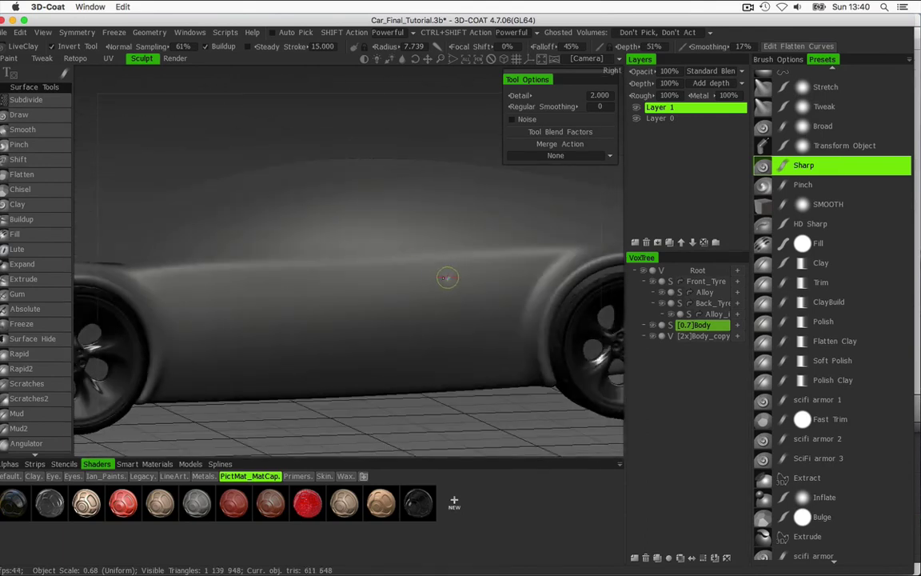
{"action": "mouse_move", "coordinate": [471, 272]}
{"action": "left_mouse_down", "text": "alt"}
{"action": "mouse_move", "coordinate": [453, 288]}
{"action": "mouse_move", "coordinate": [483, 263]}
{"action": "left_mouse_up", "text": "alt"}
{"action": "key", "text": "bracketright"}
{"action": "key", "text": "bracketright"}
{"action": "key", "text": "bracketright"}
Try a curved door line from the roof side down towards the sill ahead of the rear wheel, undoing each attempt
{"action": "mouse_move", "coordinate": [457, 202]}
{"action": "left_mouse_down"}
{"action": "mouse_move", "coordinate": [503, 240]}
{"action": "mouse_move", "coordinate": [406, 349]}
{"action": "left_mouse_up"}
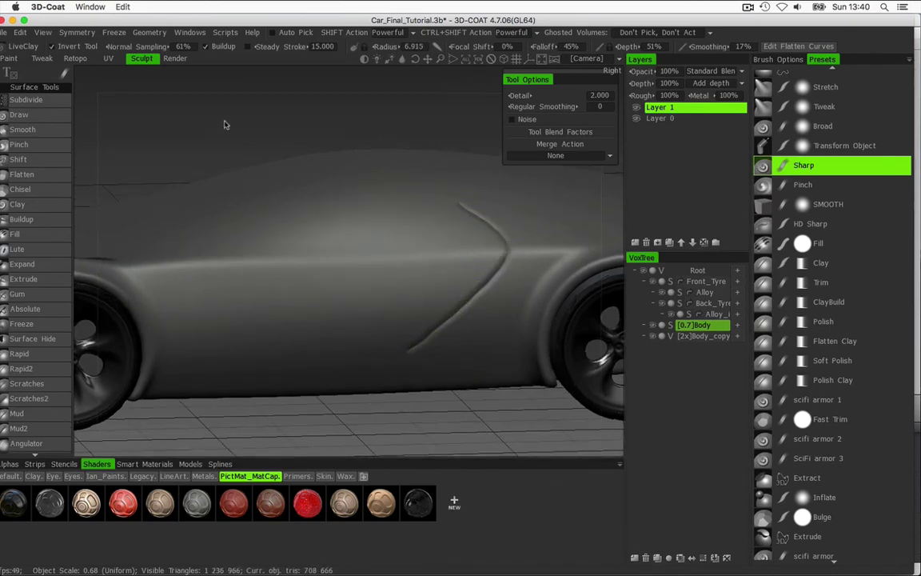
{"action": "key", "text": "super+z"}
{"action": "left_click_drag", "start_coordinate": [381, 207], "coordinate": [456, 266], "text": "alt"}
{"action": "mouse_move", "coordinate": [468, 202]}
{"action": "left_mouse_down"}
{"action": "mouse_move", "coordinate": [485, 220]}
{"action": "mouse_move", "coordinate": [489, 272]}
{"action": "mouse_move", "coordinate": [388, 361]}
{"action": "left_mouse_up"}
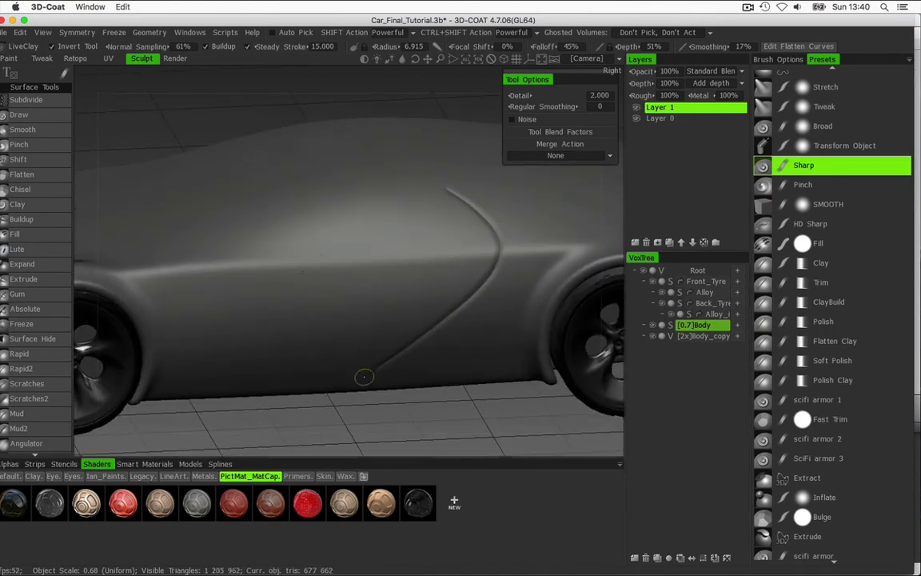
{"action": "mouse_move", "coordinate": [314, 267]}
{"action": "left_mouse_down", "text": "alt"}
{"action": "mouse_move", "coordinate": [225, 269]}
{"action": "mouse_move", "coordinate": [292, 274]}
{"action": "left_mouse_up", "text": "alt"}
{"action": "key", "text": "super+z"}
Carve a symmetrical windscreen outline into the body, curving around its front edge and back across the roof
{"action": "mouse_move", "coordinate": [339, 223]}
{"action": "left_mouse_down", "text": "alt"}
{"action": "mouse_move", "coordinate": [332, 230]}
{"action": "mouse_move", "coordinate": [425, 235]}
{"action": "mouse_move", "coordinate": [273, 237]}
{"action": "mouse_move", "coordinate": [347, 259]}
{"action": "mouse_move", "coordinate": [354, 282]}
{"action": "mouse_move", "coordinate": [376, 296]}
{"action": "mouse_move", "coordinate": [450, 264]}
{"action": "left_mouse_up", "text": "alt"}
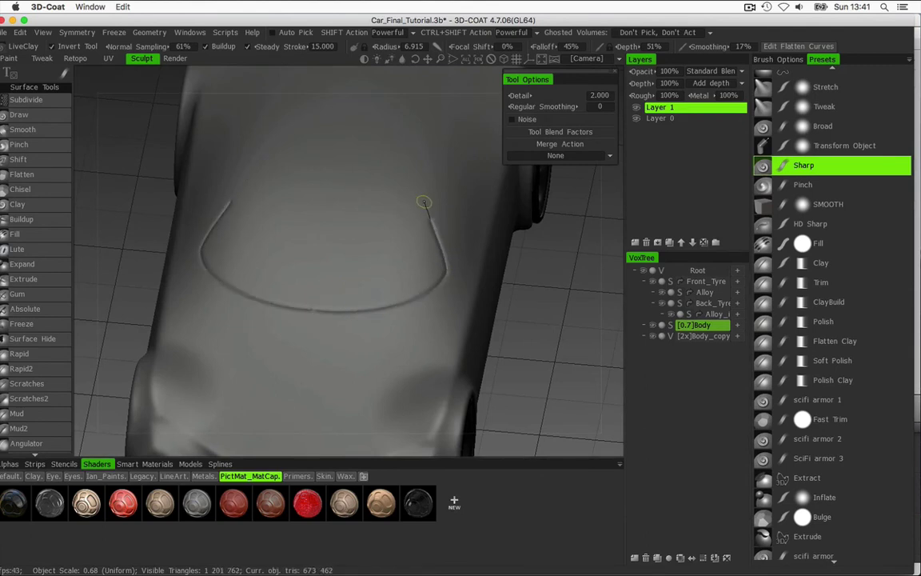
{"action": "mouse_move", "coordinate": [424, 203]}
{"action": "left_mouse_down"}
{"action": "mouse_move", "coordinate": [420, 152]}
{"action": "mouse_move", "coordinate": [325, 156]}
{"action": "left_mouse_up"}
{"action": "left_click_drag", "start_coordinate": [504, 262], "coordinate": [362, 205]}
{"action": "middle_click_drag", "start_coordinate": [362, 206], "coordinate": [263, 241]}
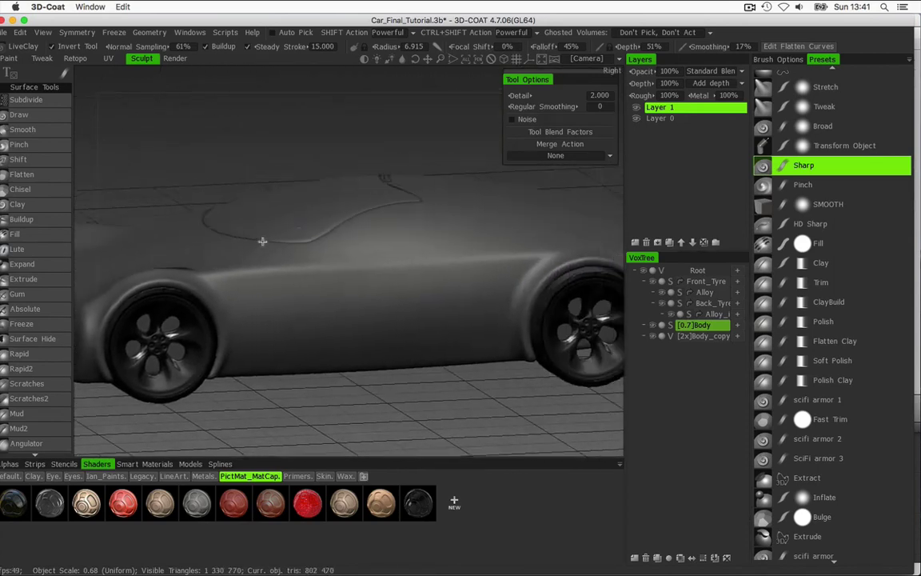
Carve a pointed side window outline running from beside the windscreen towards the rear, mirrored on both sides of the roof
{"action": "mouse_move", "coordinate": [262, 242]}
{"action": "left_mouse_down", "text": "alt"}
{"action": "mouse_move", "coordinate": [224, 252]}
{"action": "mouse_move", "coordinate": [372, 244]}
{"action": "mouse_move", "coordinate": [304, 247]}
{"action": "mouse_move", "coordinate": [391, 227]}
{"action": "mouse_move", "coordinate": [531, 226]}
{"action": "left_mouse_up", "text": "alt"}
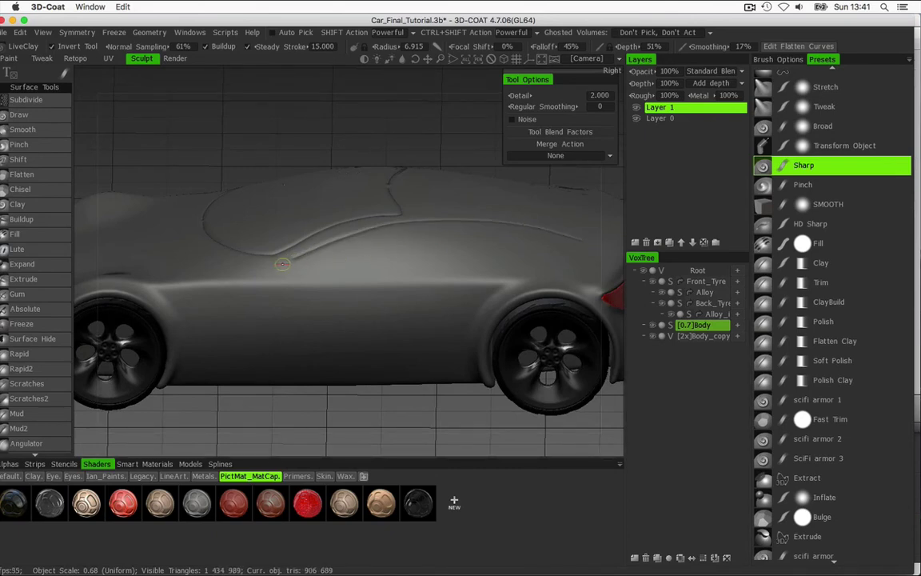
{"action": "mouse_move", "coordinate": [316, 259]}
{"action": "left_mouse_down"}
{"action": "mouse_move", "coordinate": [448, 232]}
{"action": "mouse_move", "coordinate": [571, 235]}
{"action": "mouse_move", "coordinate": [363, 220]}
{"action": "mouse_move", "coordinate": [442, 209]}
{"action": "mouse_move", "coordinate": [197, 219]}
{"action": "mouse_move", "coordinate": [308, 162]}
{"action": "mouse_move", "coordinate": [282, 245]}
{"action": "mouse_move", "coordinate": [309, 259]}
{"action": "mouse_move", "coordinate": [369, 360]}
{"action": "left_mouse_up"}
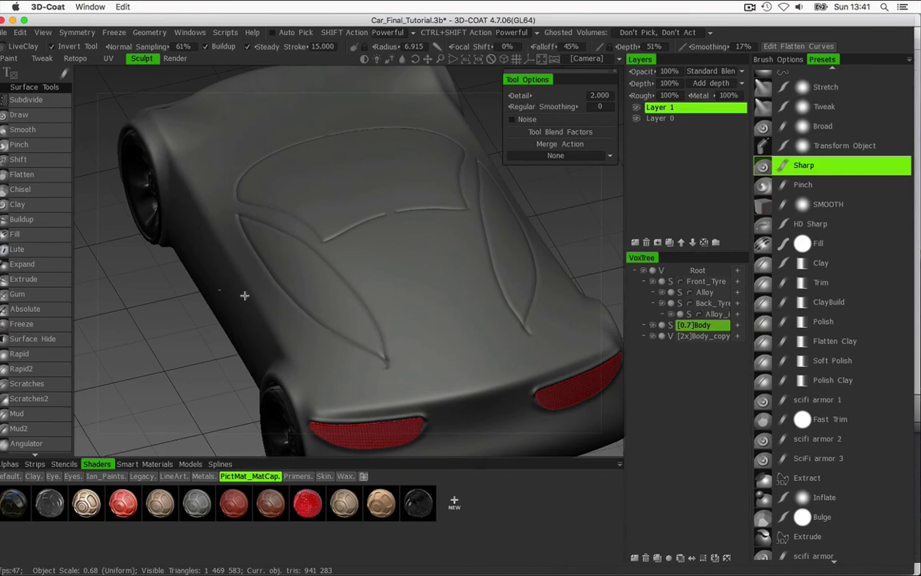
{"action": "left_click_drag", "start_coordinate": [245, 295], "coordinate": [234, 259], "text": "alt"}
{"action": "right_click_drag", "start_coordinate": [234, 259], "coordinate": [125, 309], "text": "alt"}
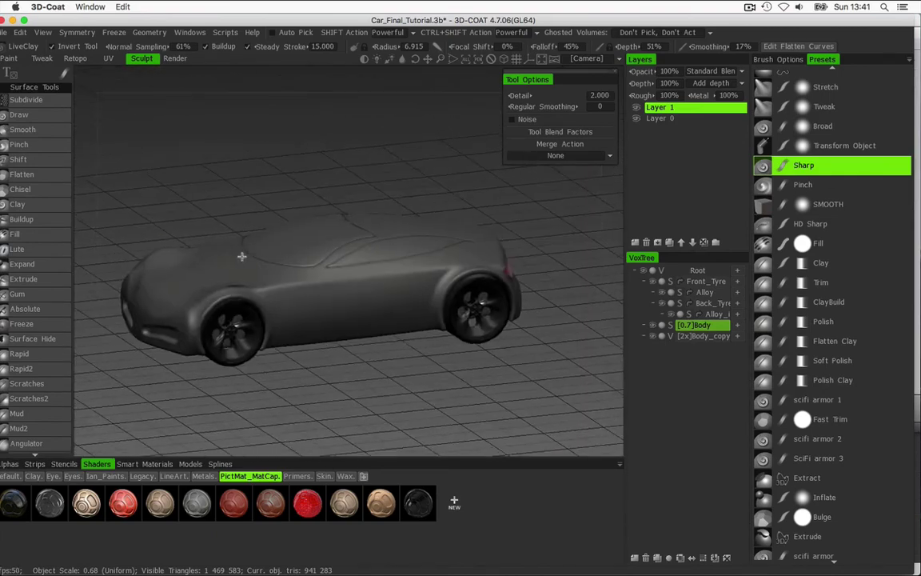
{"action": "mouse_move", "coordinate": [241, 256]}
{"action": "left_mouse_down", "text": "alt"}
{"action": "mouse_move", "coordinate": [375, 248]}
{"action": "mouse_move", "coordinate": [344, 241]}
{"action": "mouse_move", "coordinate": [353, 237]}
{"action": "mouse_move", "coordinate": [347, 285]}
{"action": "left_mouse_up", "text": "alt"}
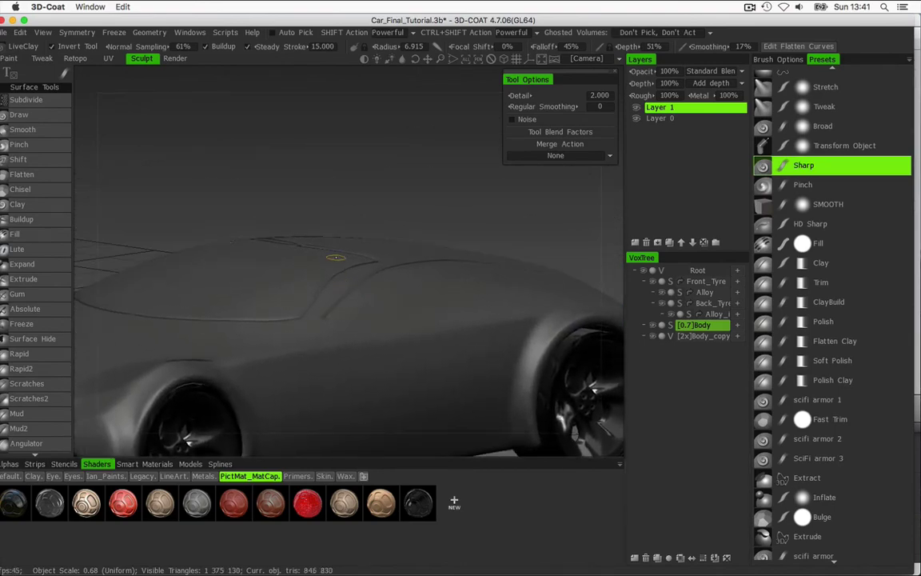
{"action": "middle_click_drag", "start_coordinate": [401, 217], "coordinate": [354, 237]}
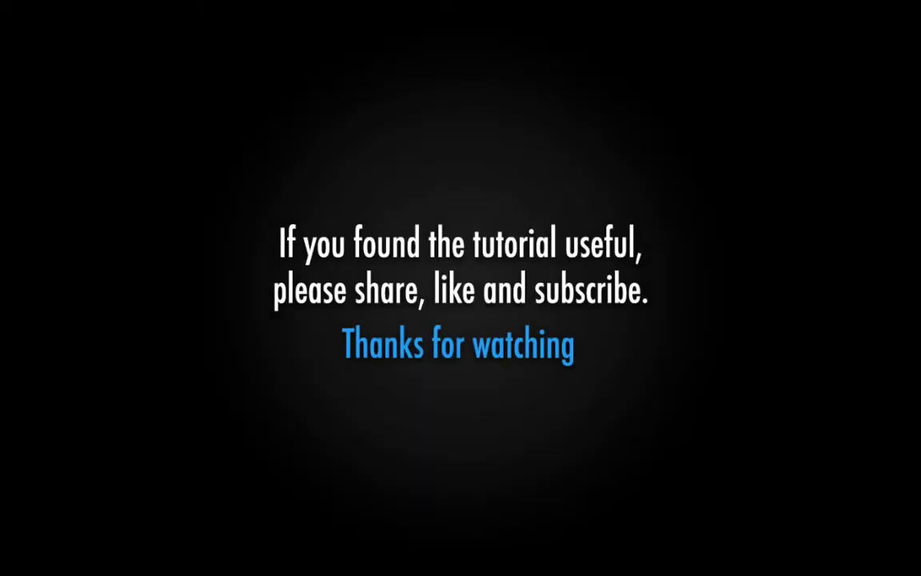